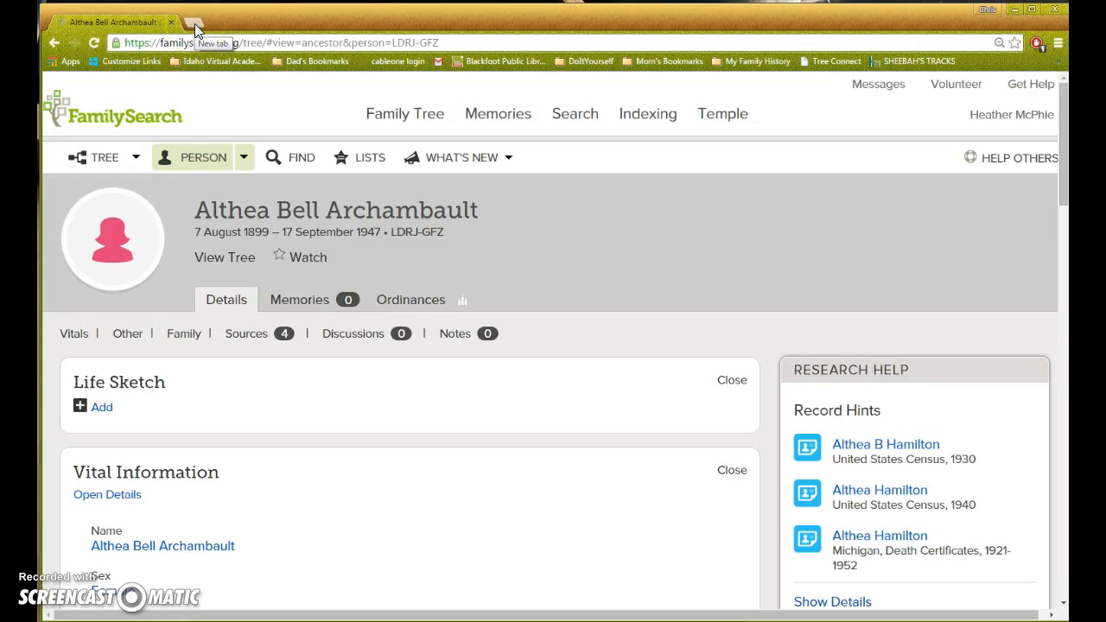
pyautogui.click(194, 23)
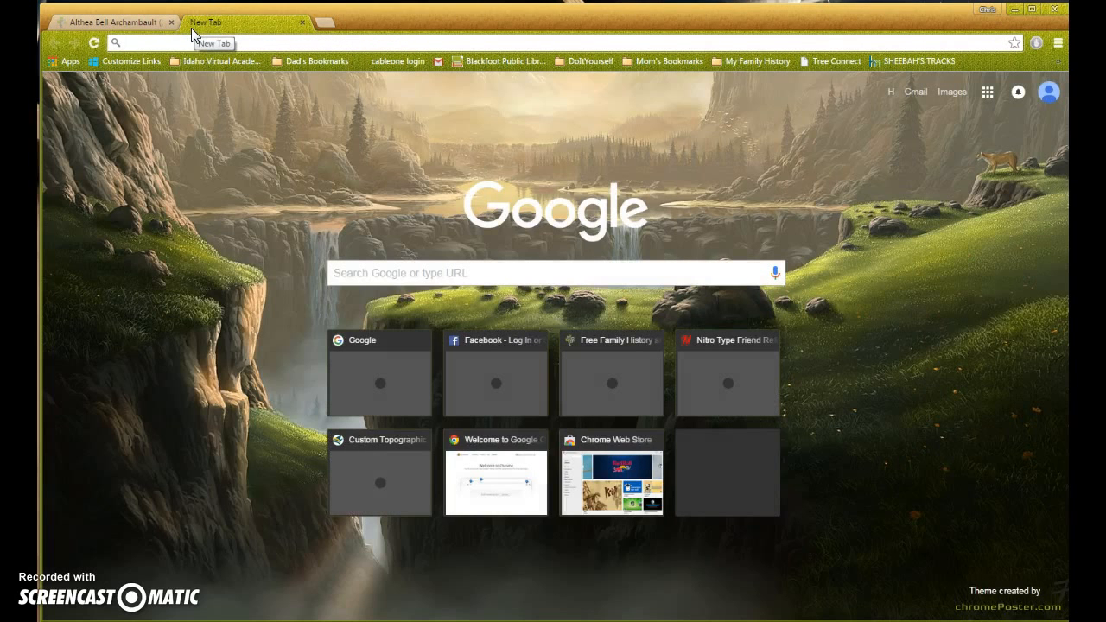
pyautogui.click(105, 24)
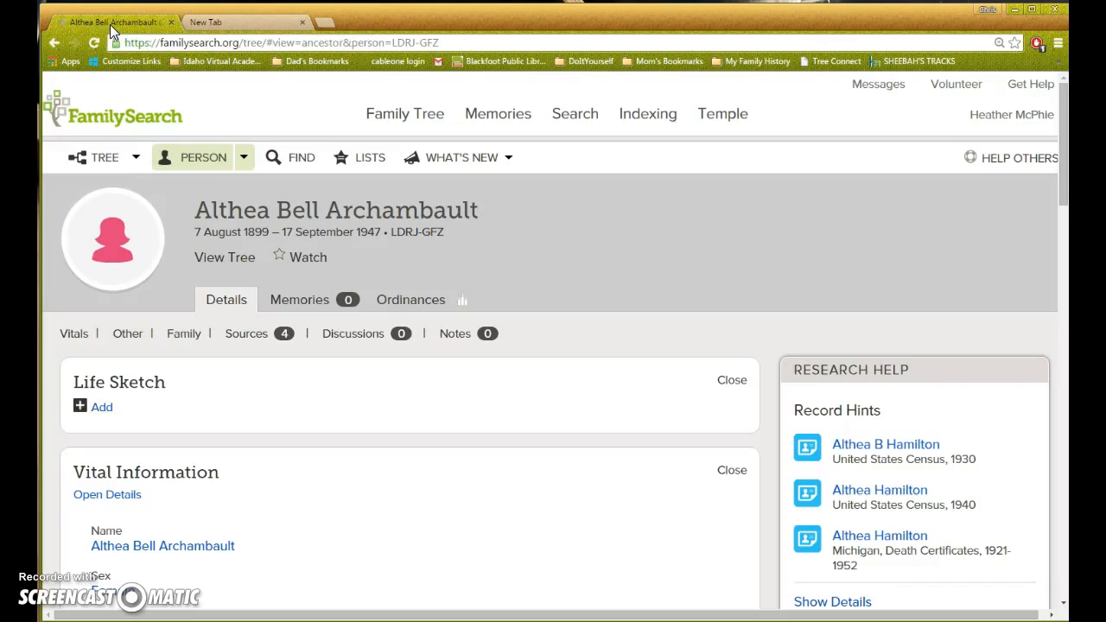
pyautogui.click(99, 22)
pyautogui.rightClick(99, 24)
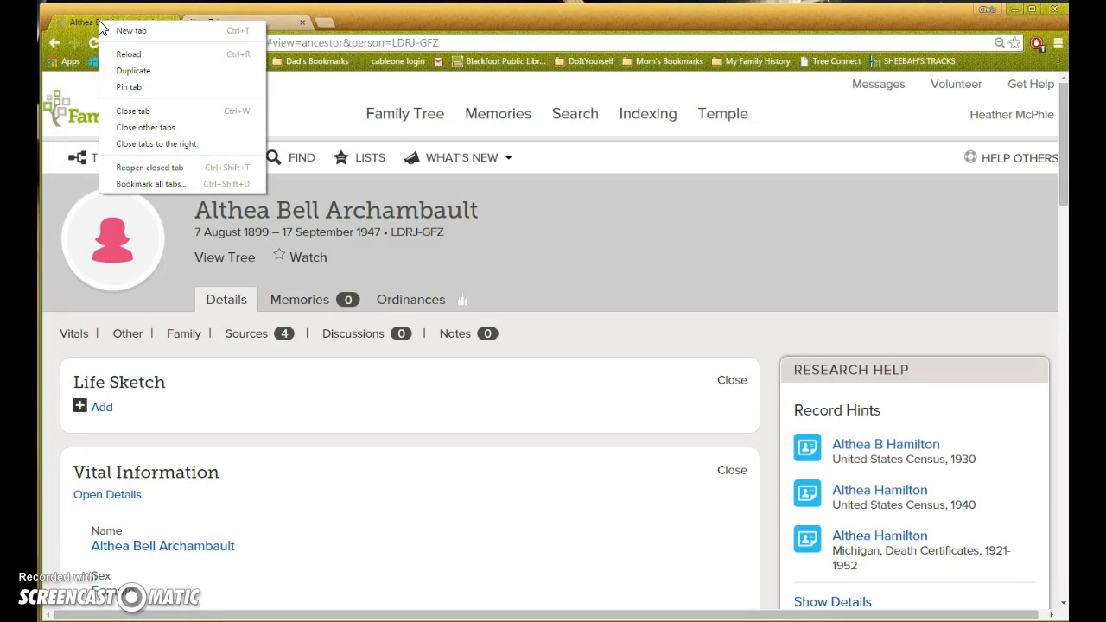
pyautogui.click(154, 77)
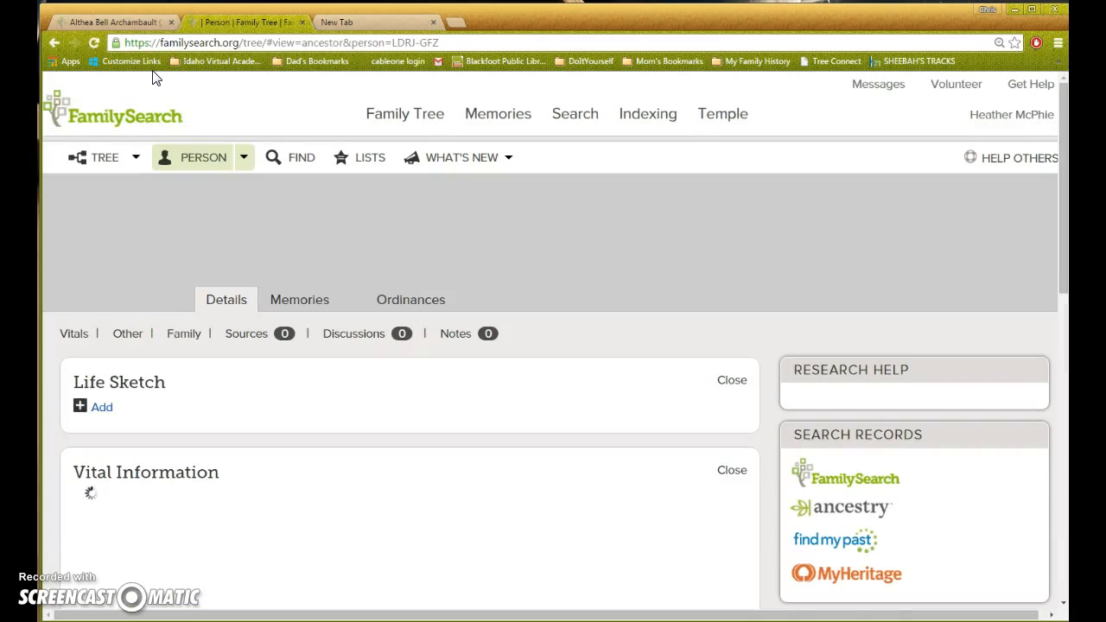
pyautogui.click(112, 25)
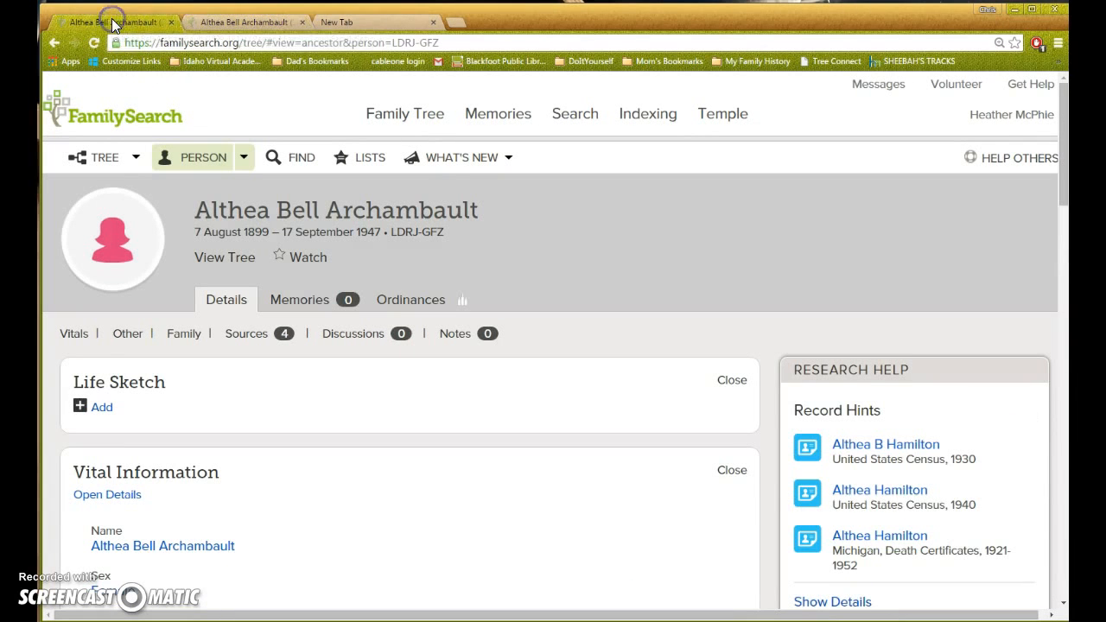
pyautogui.click(227, 21)
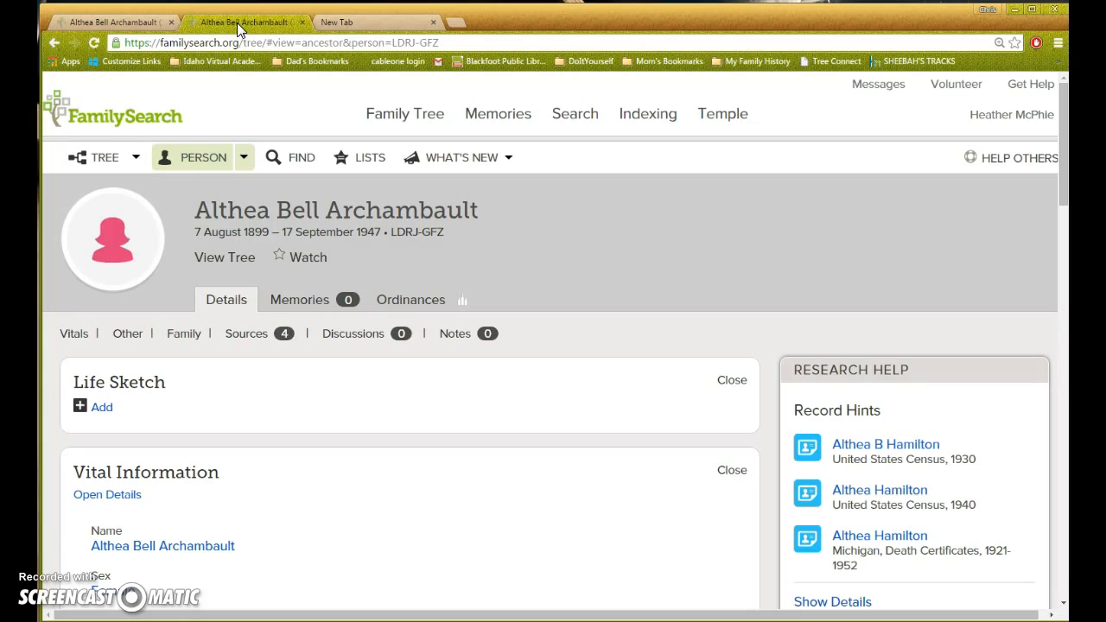
pyautogui.click(436, 21)
pyautogui.click(301, 21)
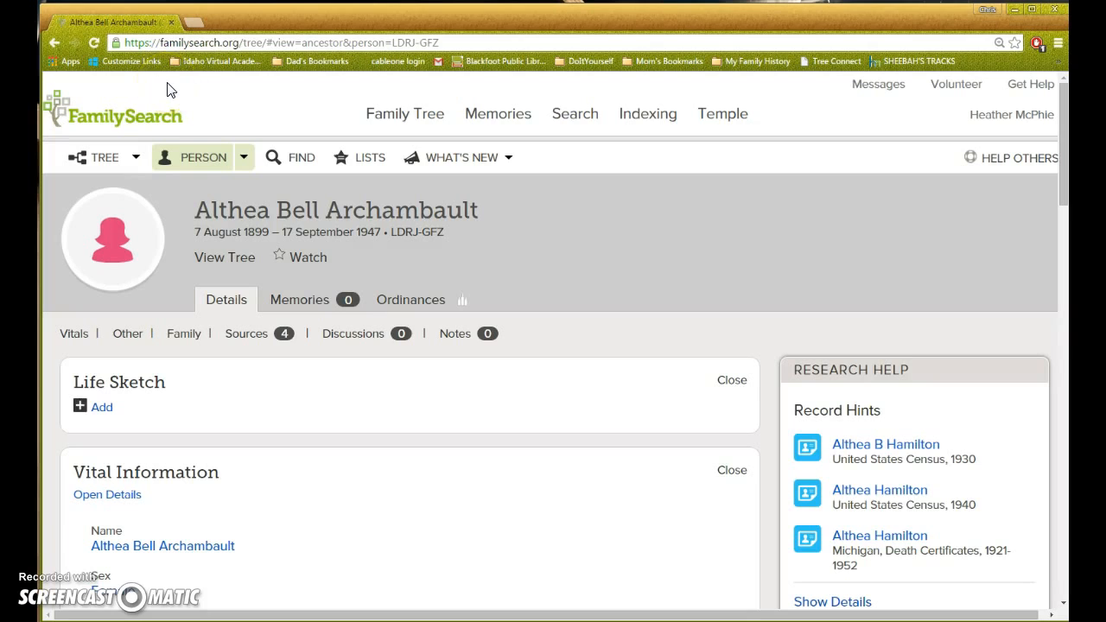
# - Duplicate the ancestor's person page in a second tab and open the full details of her record hints there
pyautogui.rightClick(127, 23)
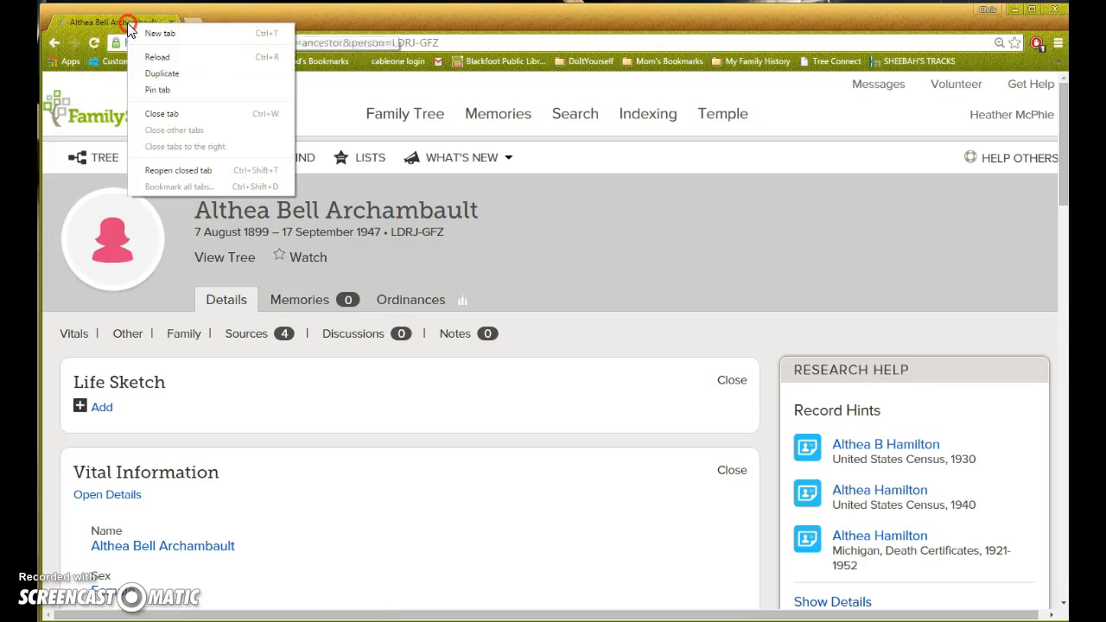
pyautogui.click(161, 76)
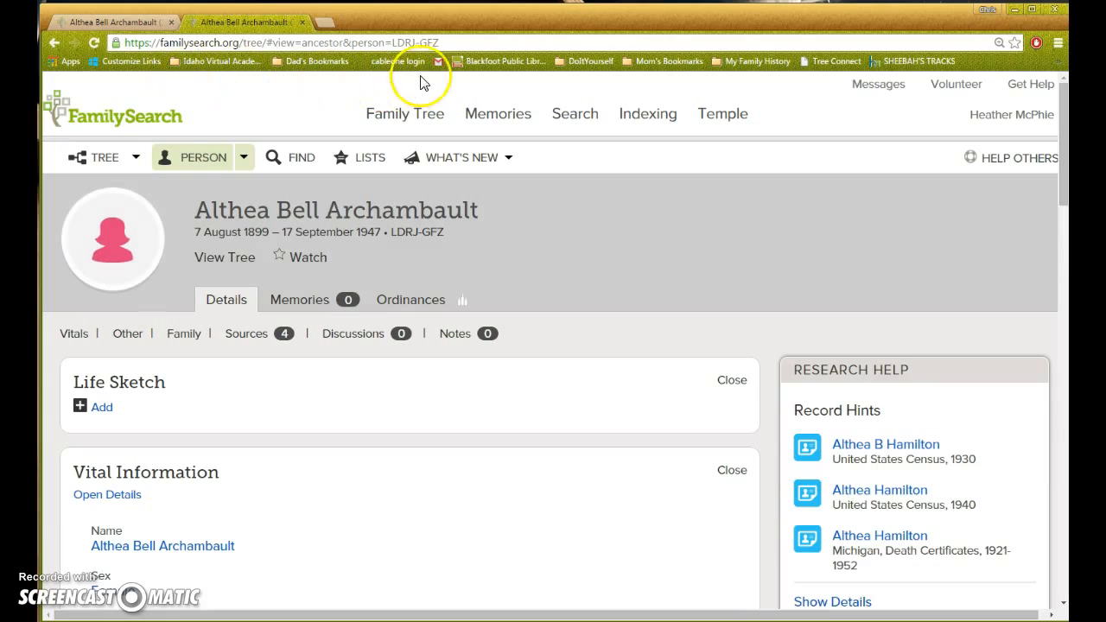
pyautogui.scroll(-2, 809, 403)
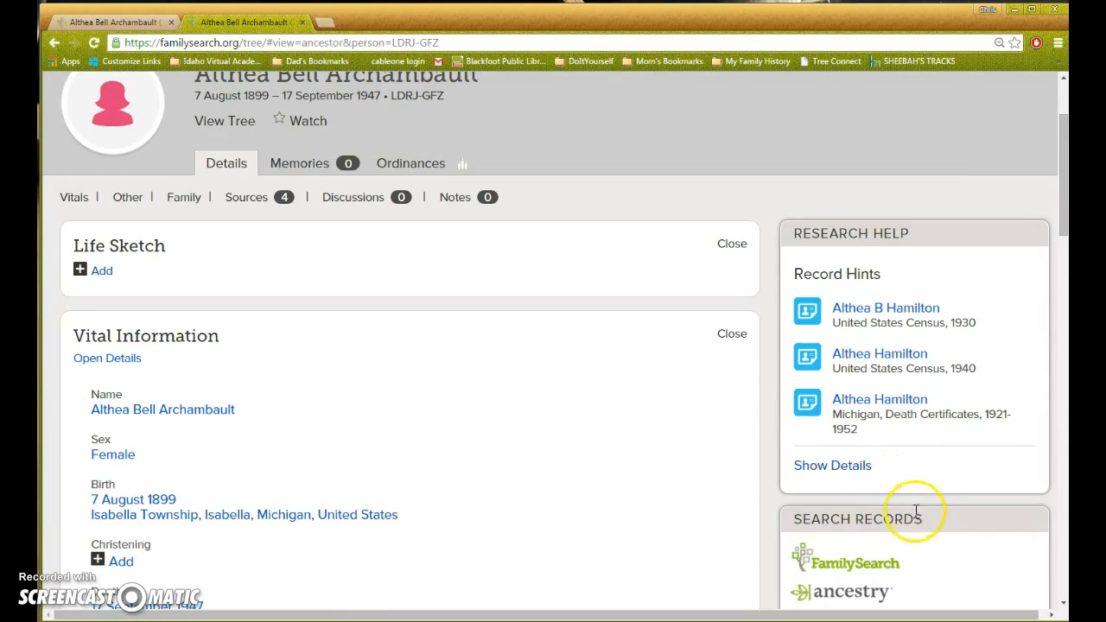
pyautogui.click(846, 471)
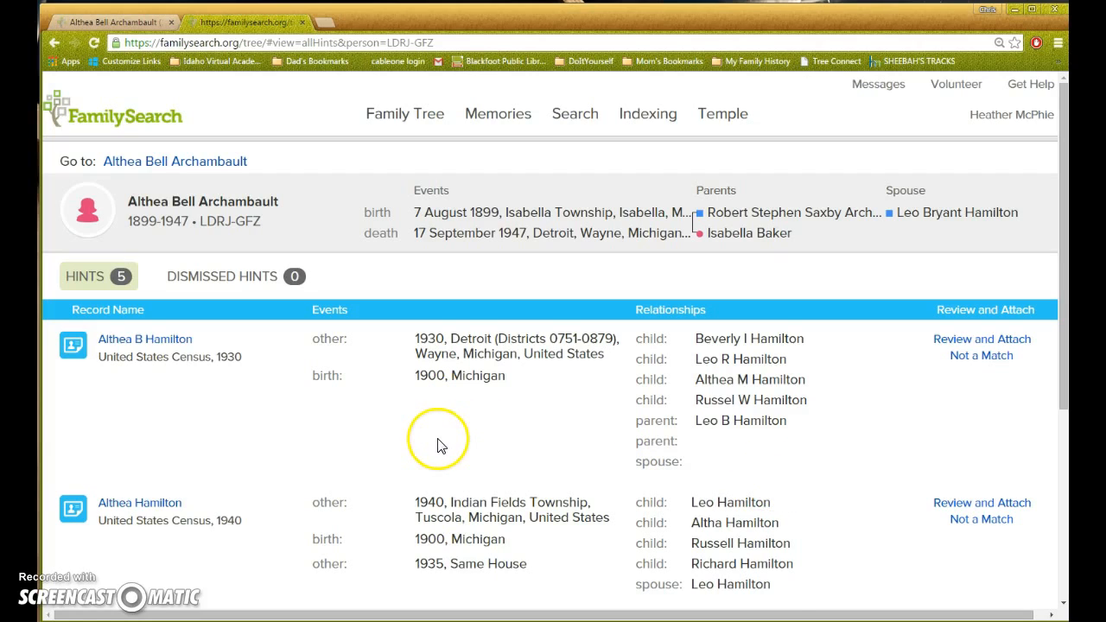
# - Open the United States Census, 1930 record hint in a new tab and view its record page
pyautogui.rightClick(174, 345)
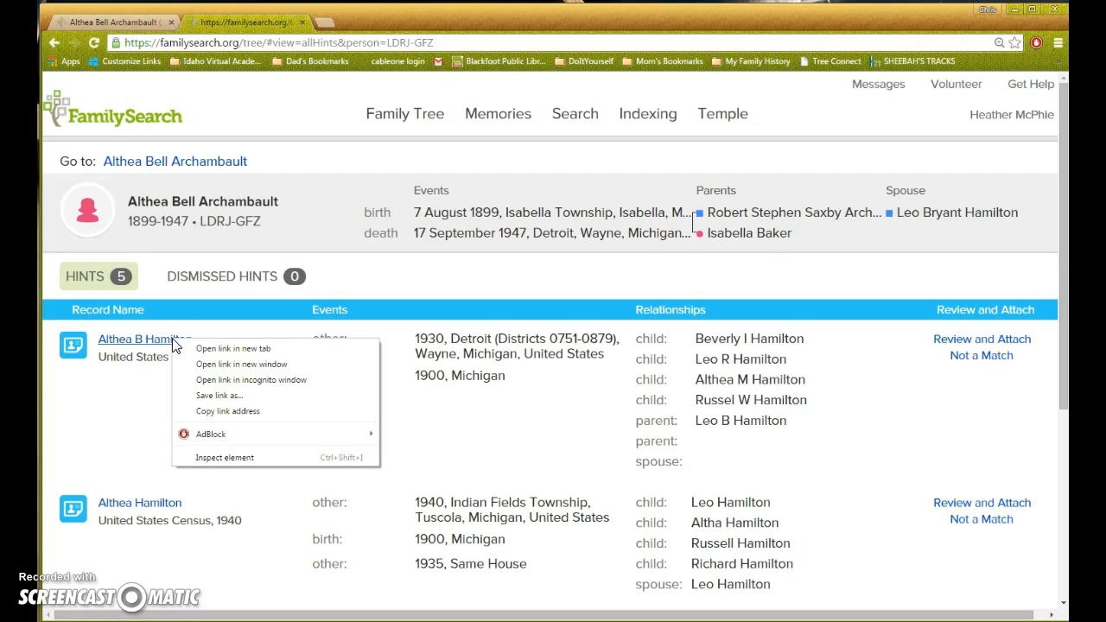
pyautogui.click(236, 350)
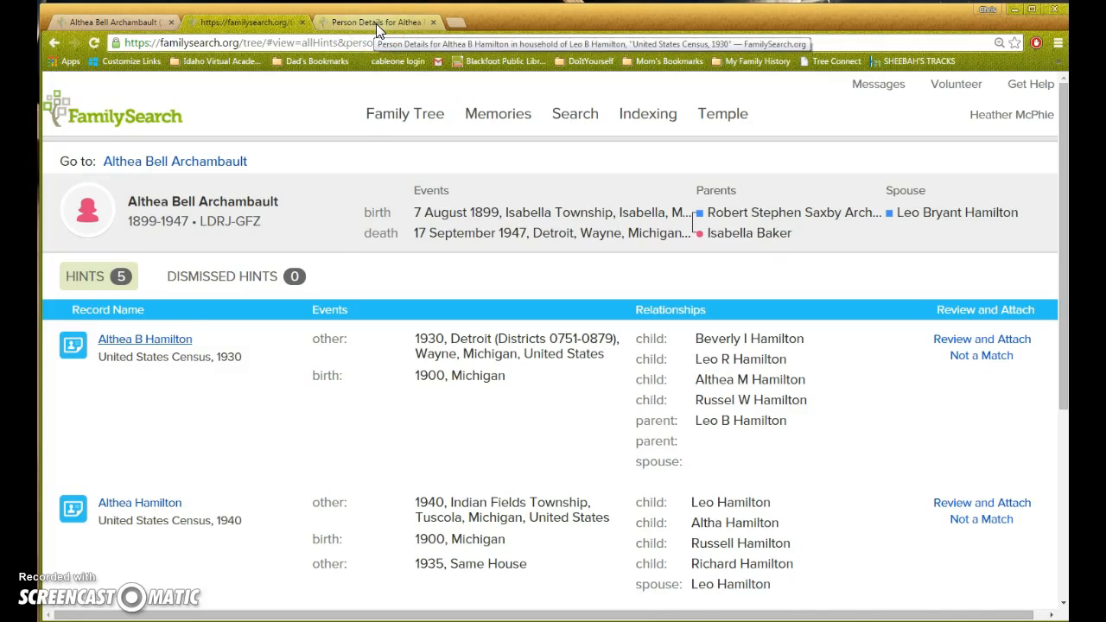
pyautogui.click(376, 23)
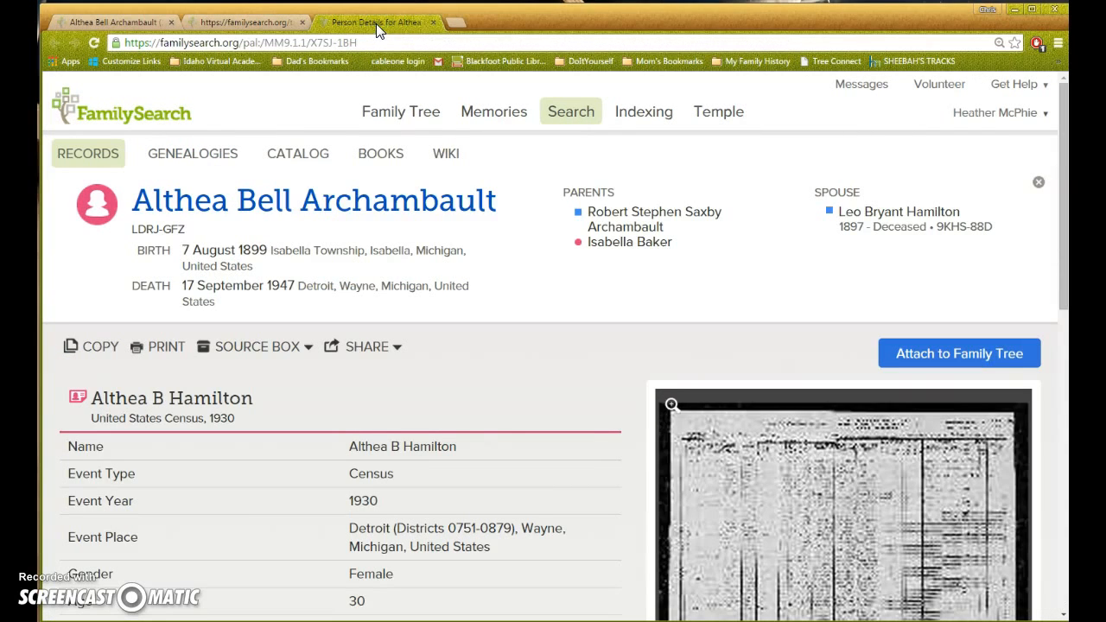
pyautogui.moveTo(400, 116)
pyautogui.click(396, 191)
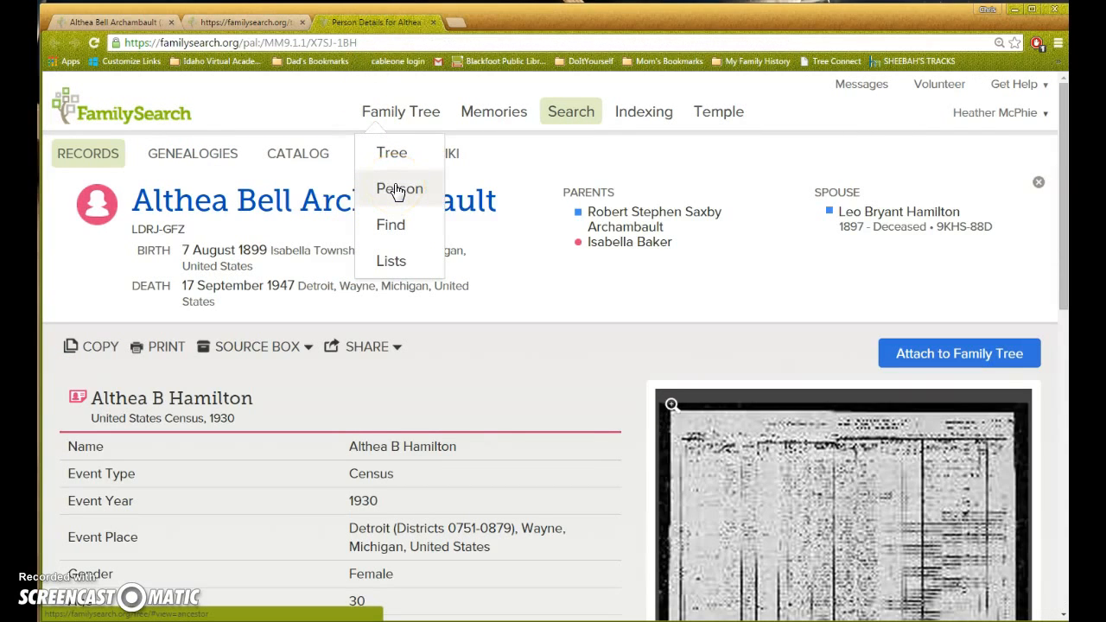
pyautogui.click(420, 201)
# - From the hints list, open the United States Census, 1940 and Michigan, Death Certificates, 1921-1952 hints in separate new tabs
pyautogui.click(240, 24)
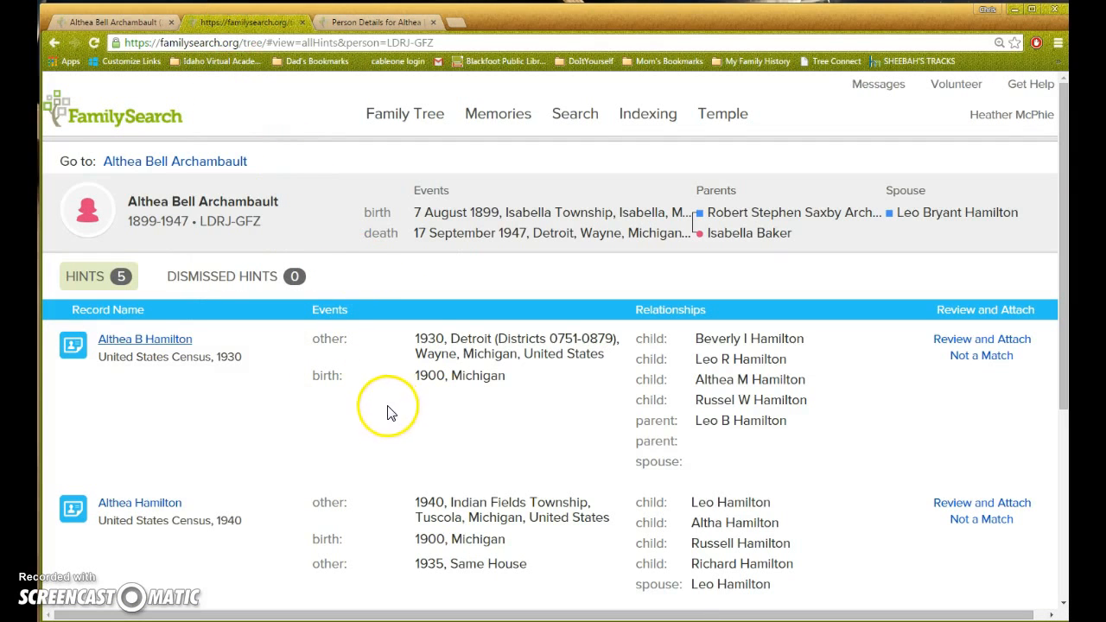
pyautogui.scroll(-3, 220, 439)
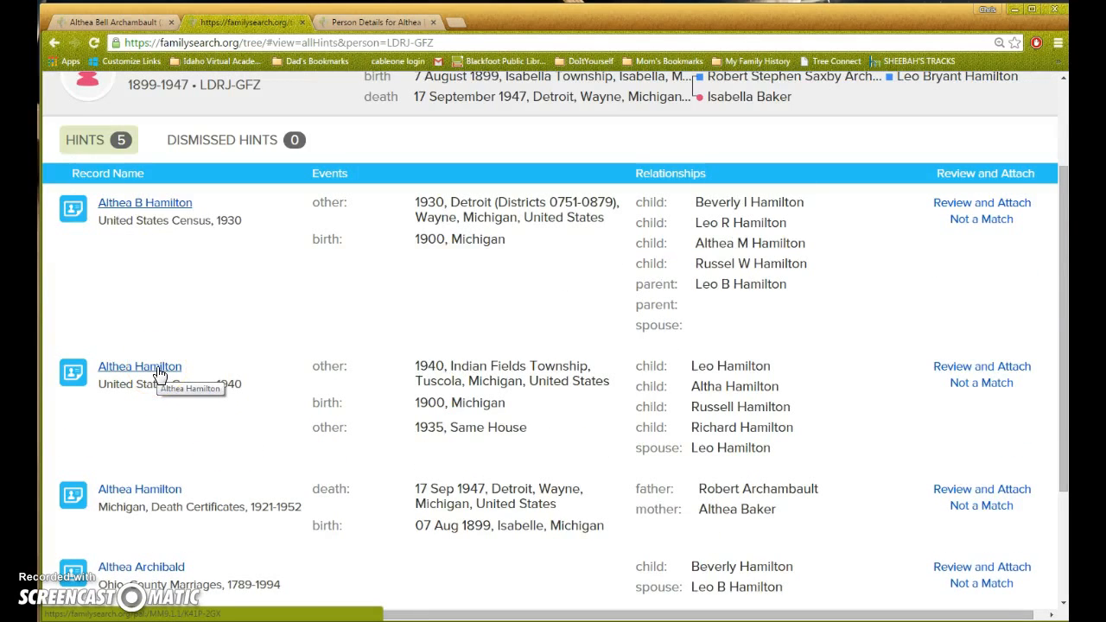
pyautogui.rightClick(159, 373)
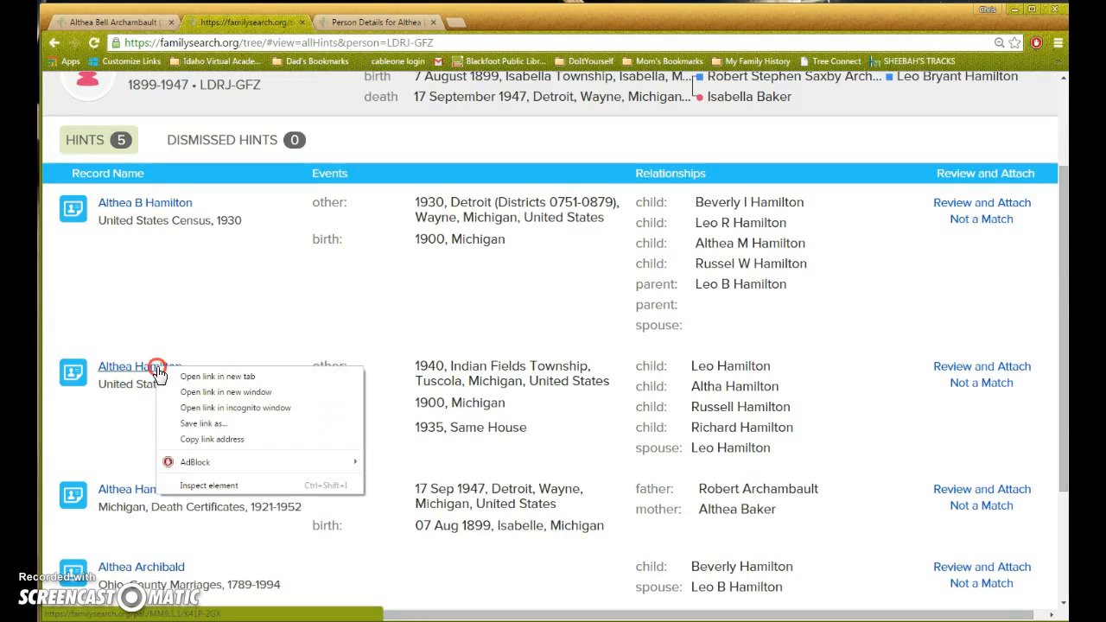
pyautogui.click(207, 378)
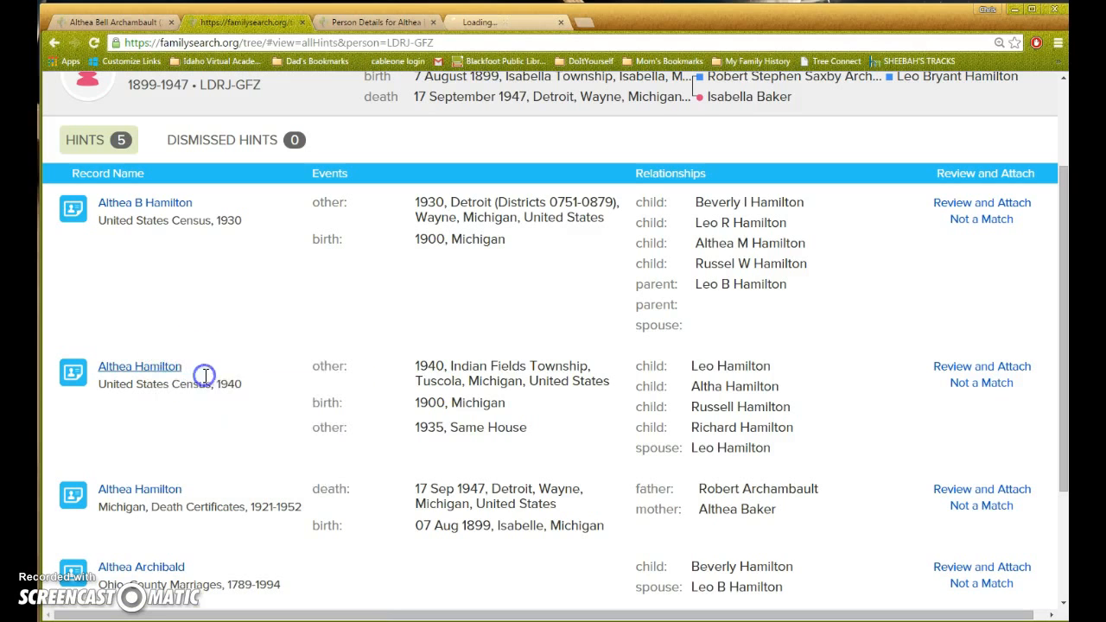
pyautogui.scroll(-3, 161, 415)
pyautogui.rightClick(147, 354)
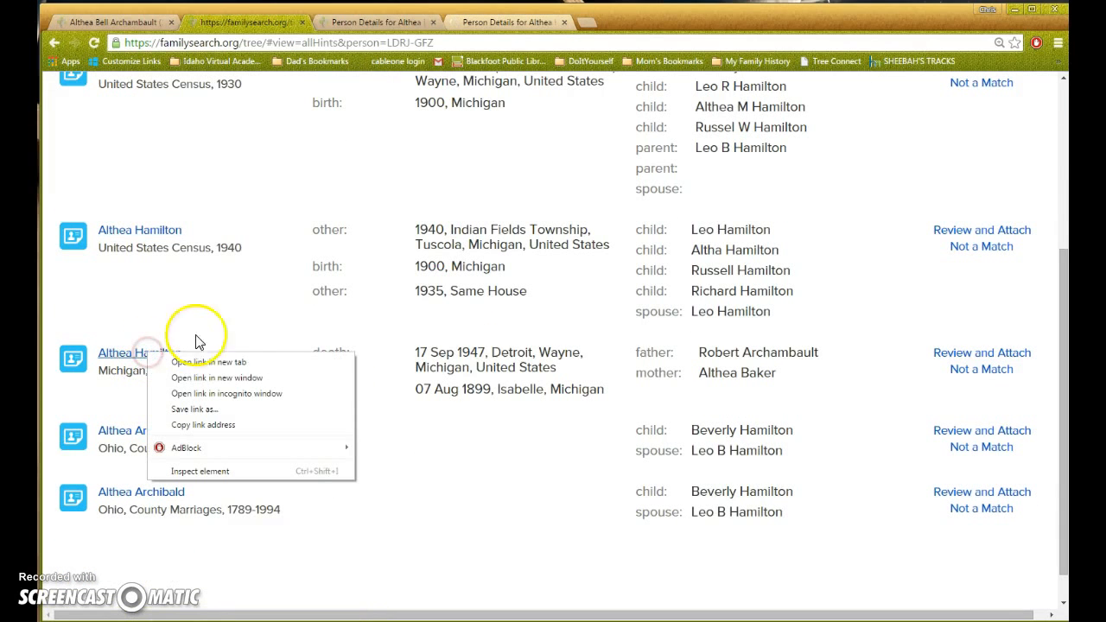
pyautogui.click(225, 361)
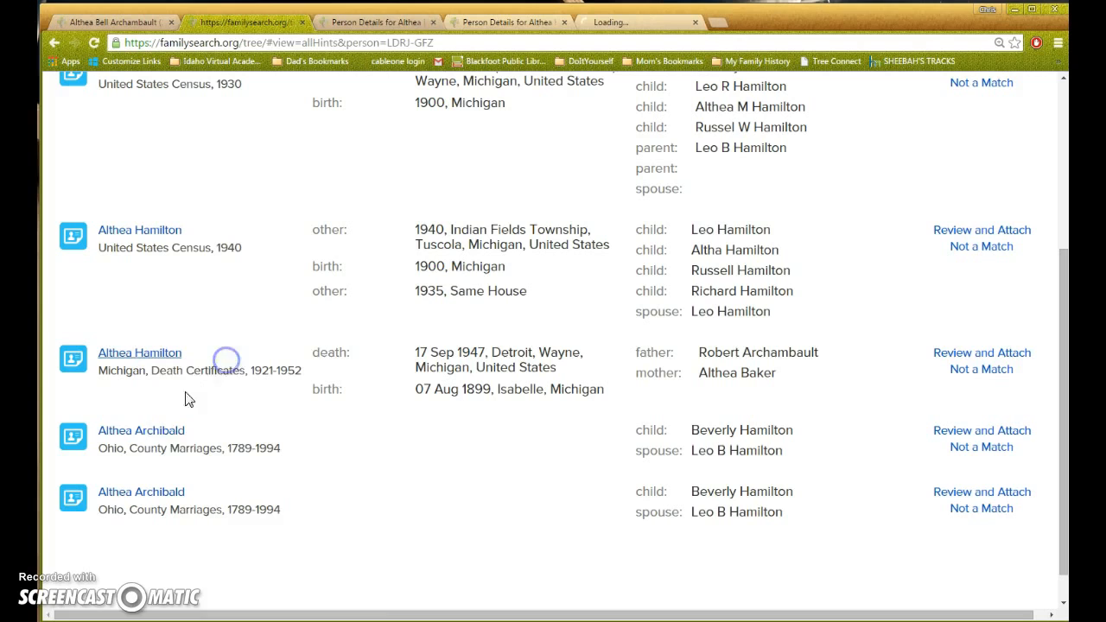
# - Open both Ohio, County Marriages, 1789-1994 hints in separate new tabs
pyautogui.rightClick(161, 436)
pyautogui.click(204, 439)
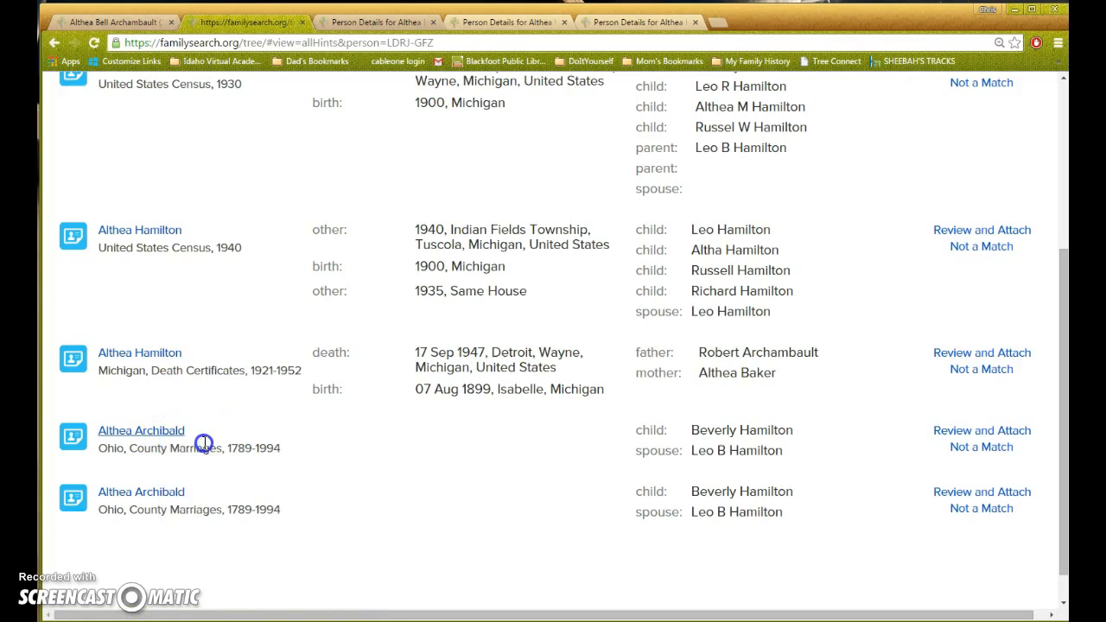
pyautogui.rightClick(164, 497)
pyautogui.click(222, 504)
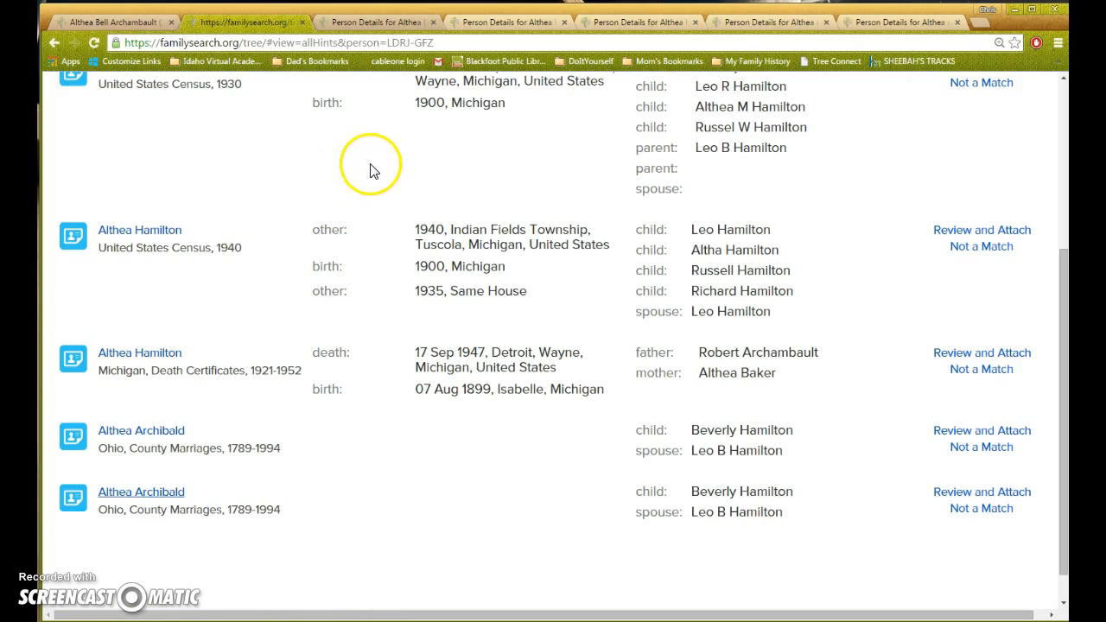
# - Look through the opened record pages of all the hints and return to the 1930 census record
pyautogui.click(370, 21)
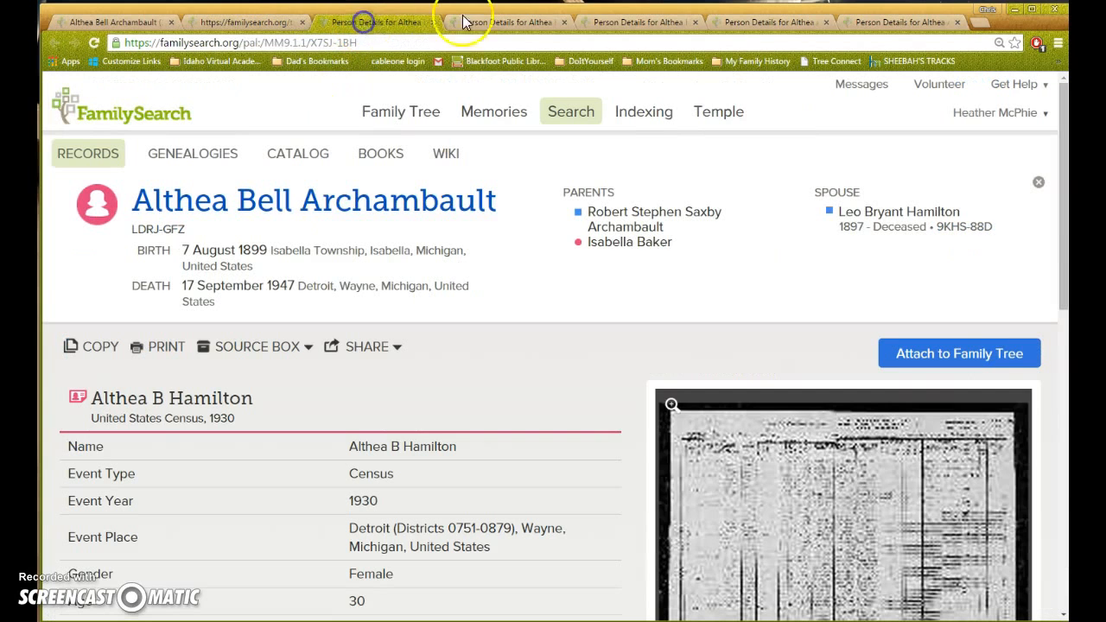
pyautogui.click(516, 26)
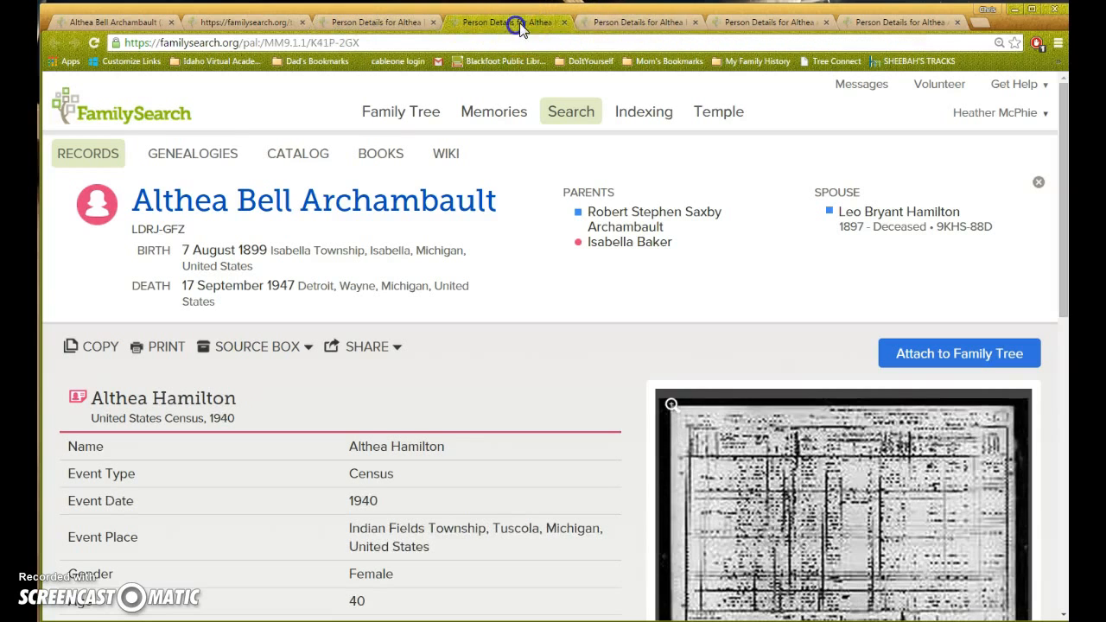
pyautogui.click(636, 23)
pyautogui.click(773, 24)
pyautogui.click(911, 26)
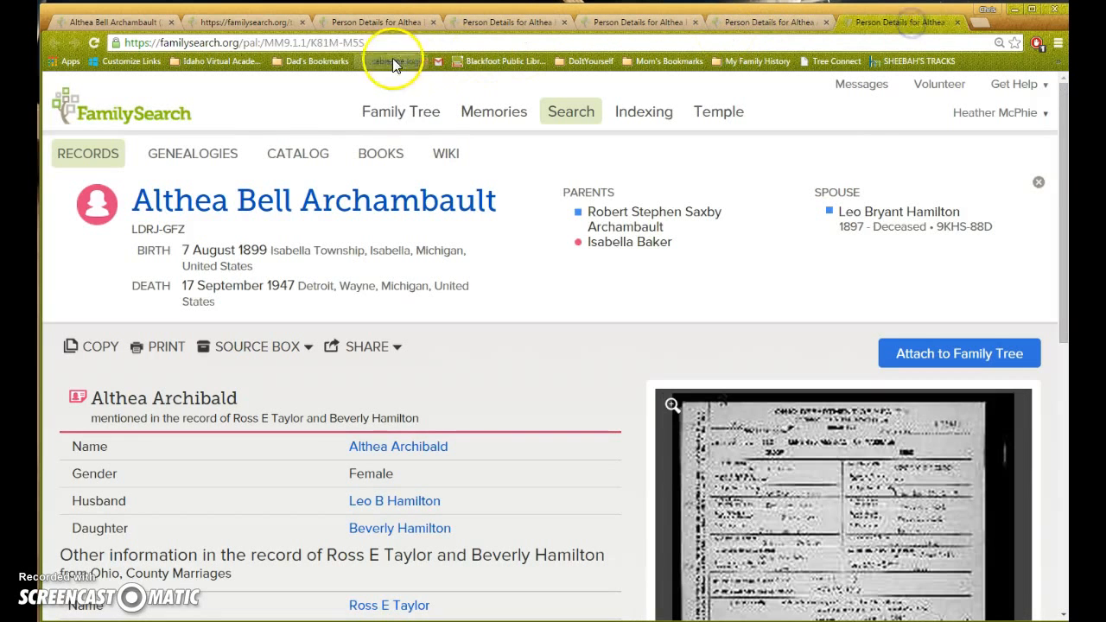
pyautogui.click(369, 24)
pyautogui.moveTo(401, 134)
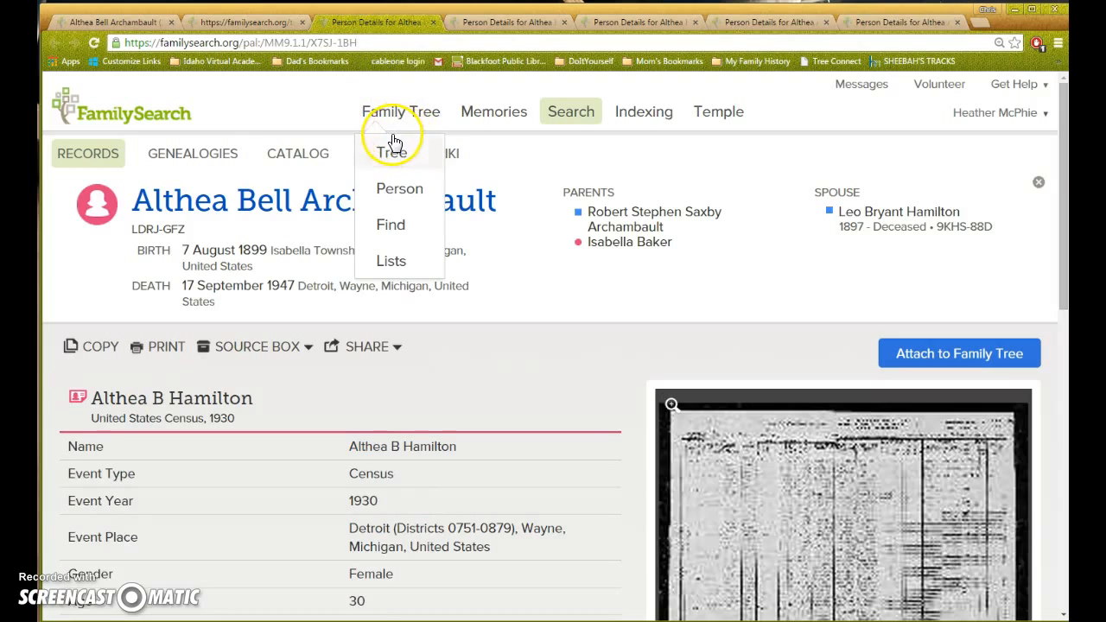
pyautogui.click(402, 153)
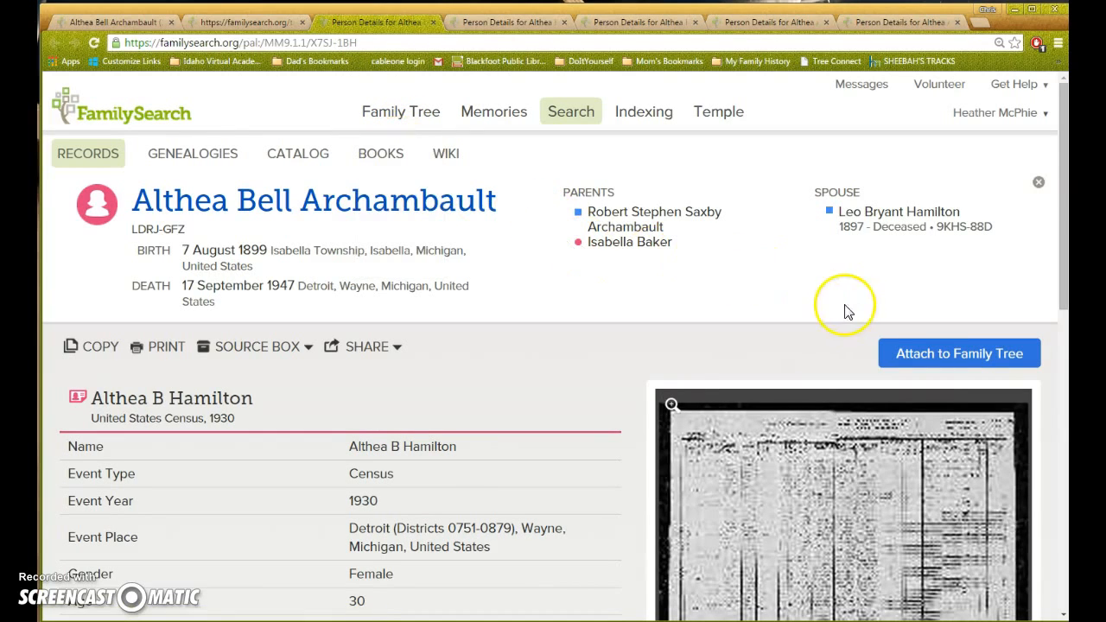
# - Start attaching the 1930 census, 1940 census and Michigan death certificate records to the Family Tree, each in its own tab
pyautogui.click(943, 352)
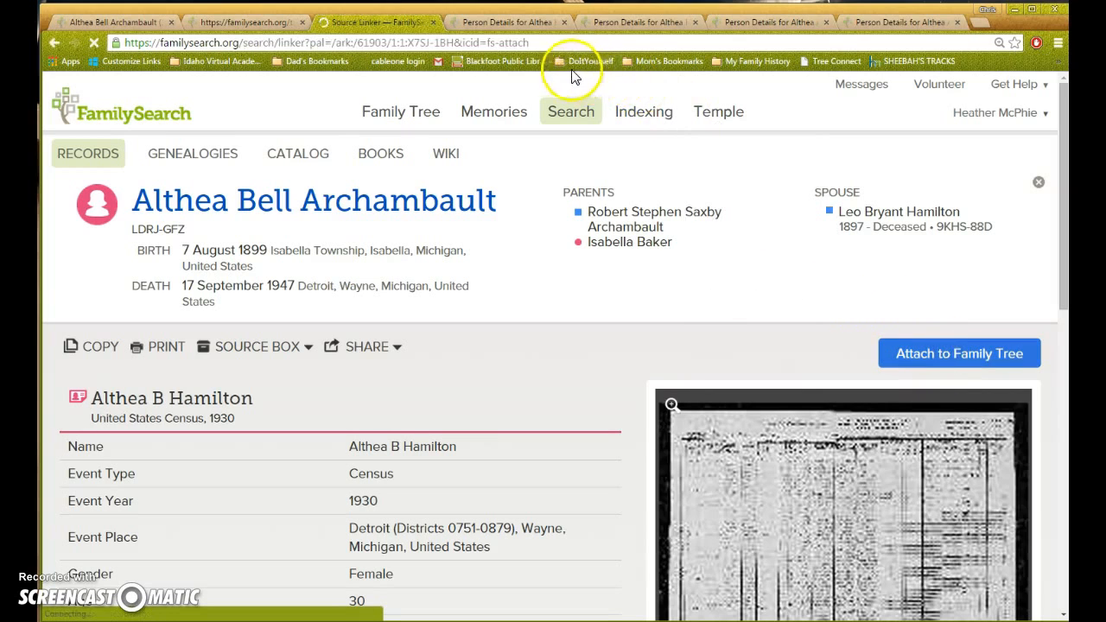
pyautogui.click(514, 22)
pyautogui.click(951, 350)
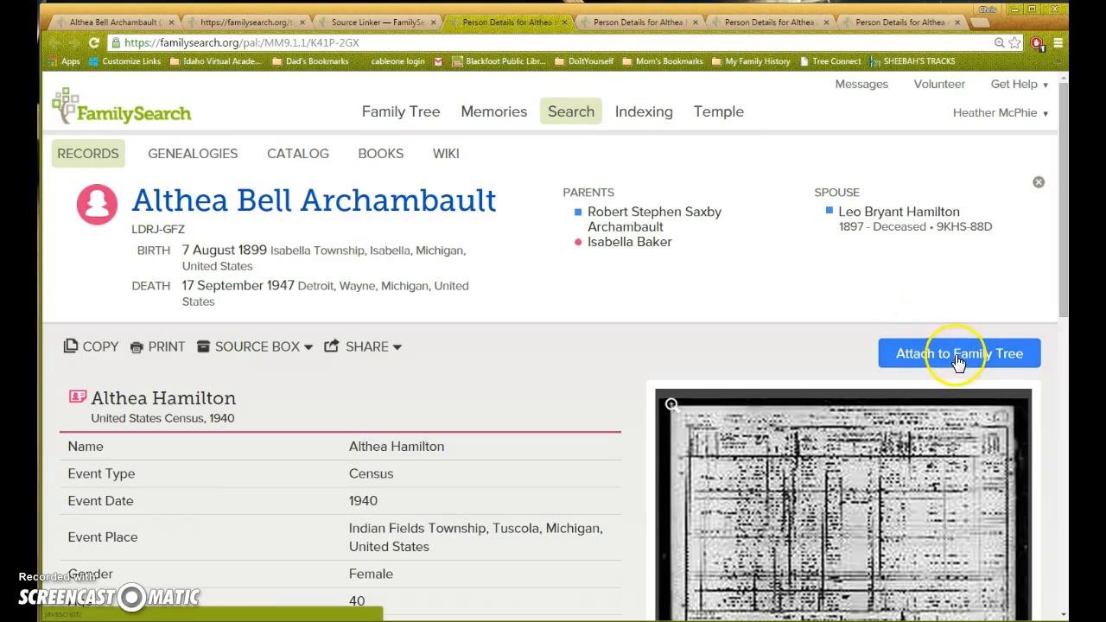
pyautogui.click(647, 22)
pyautogui.click(949, 353)
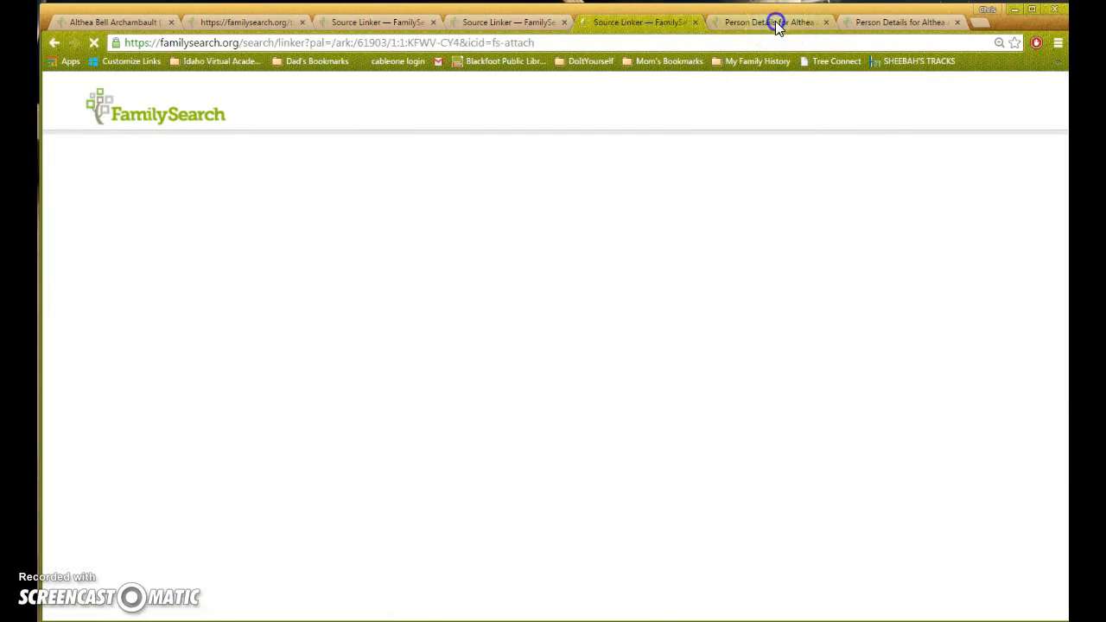
# - Start attaching both Ohio county marriage records to the Family Tree in their own tabs
pyautogui.click(775, 22)
pyautogui.click(949, 361)
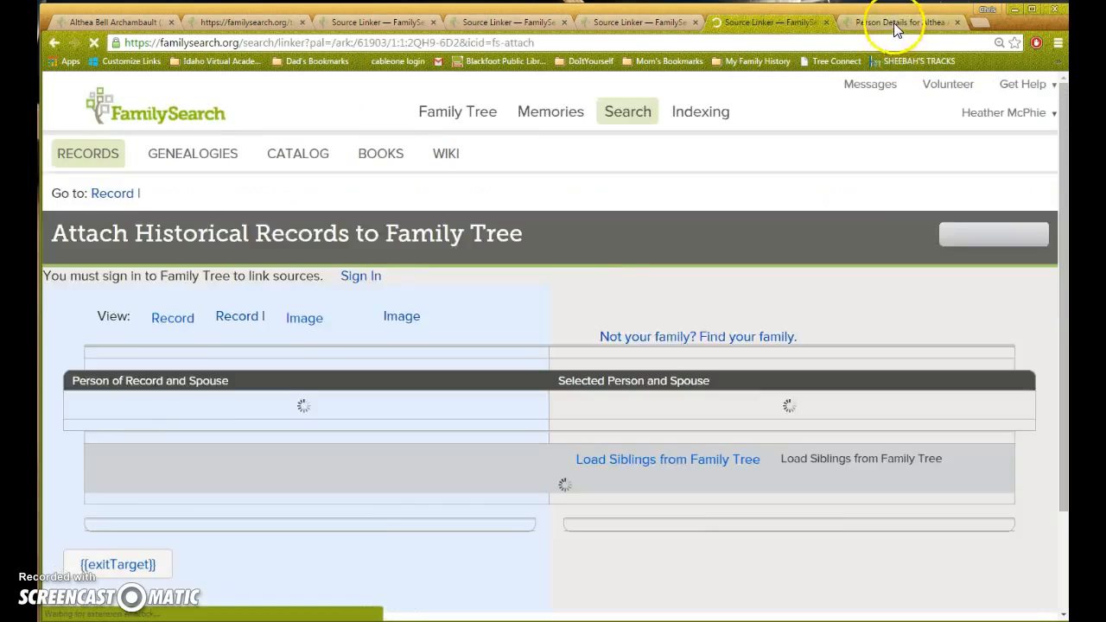
pyautogui.click(894, 23)
pyautogui.click(979, 356)
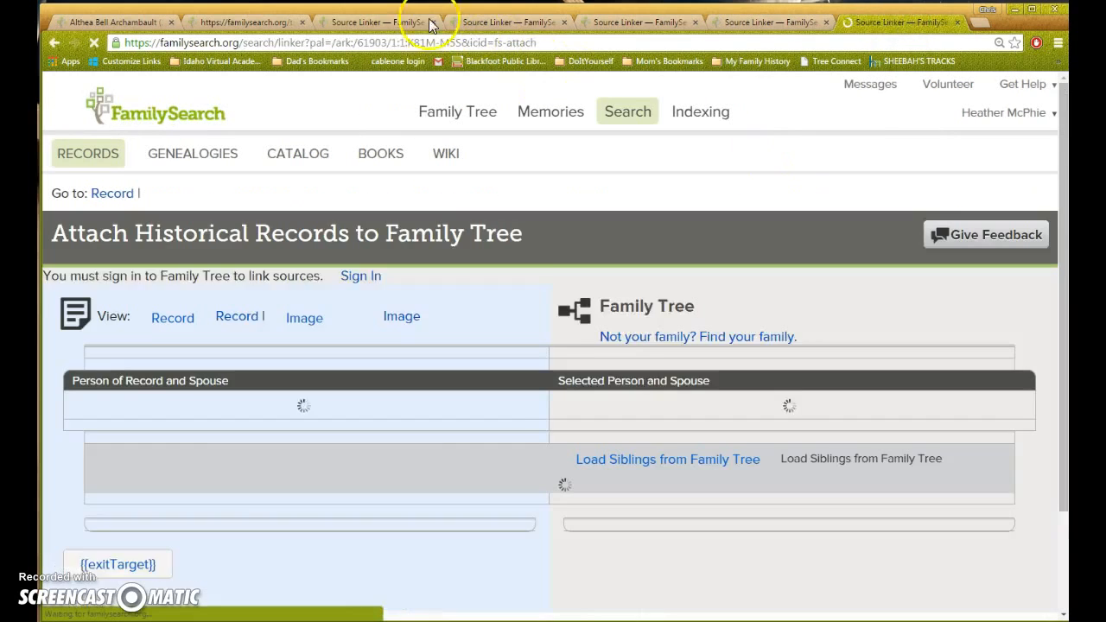
# - Attach the United States Census, 1930 record to the wife in the Family Tree, keeping the name, gender and birth tags
pyautogui.click(357, 24)
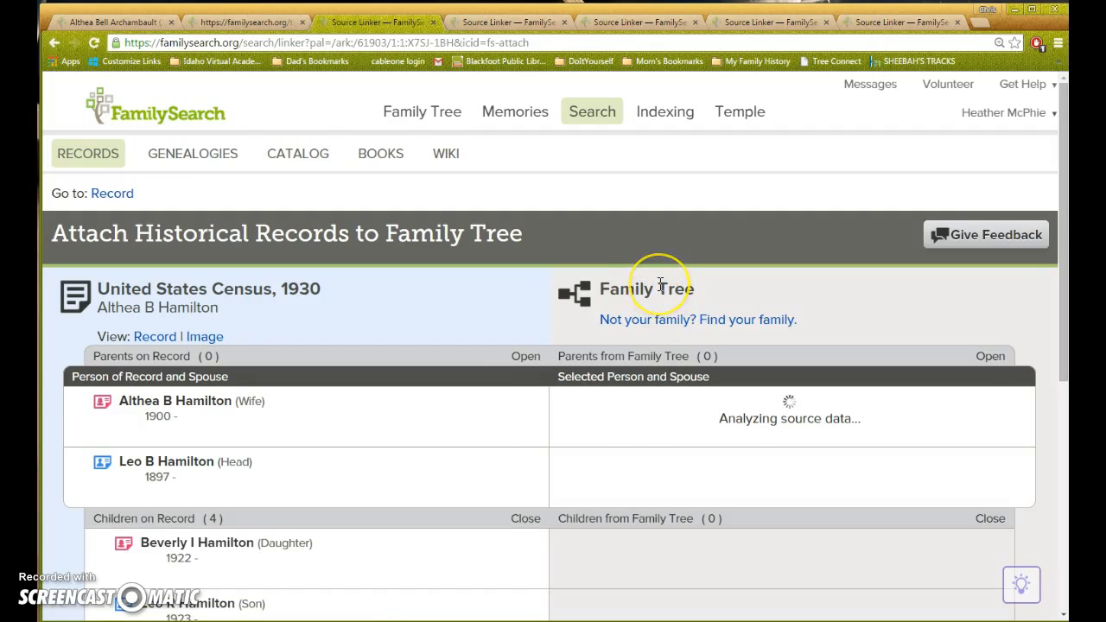
pyautogui.scroll(-1, 778, 421)
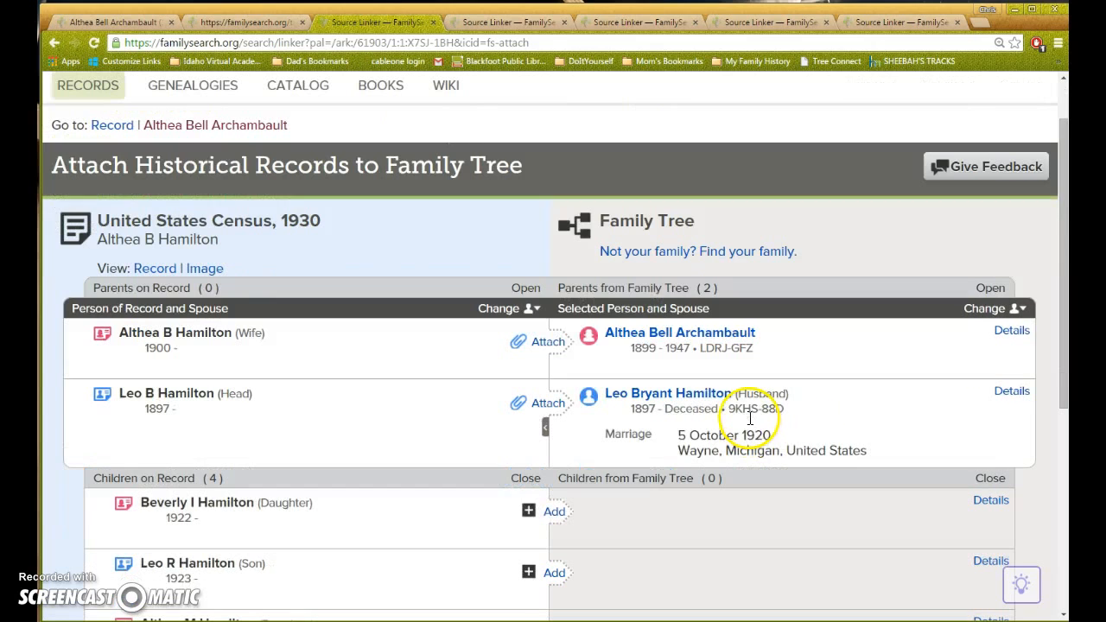
pyautogui.click(552, 343)
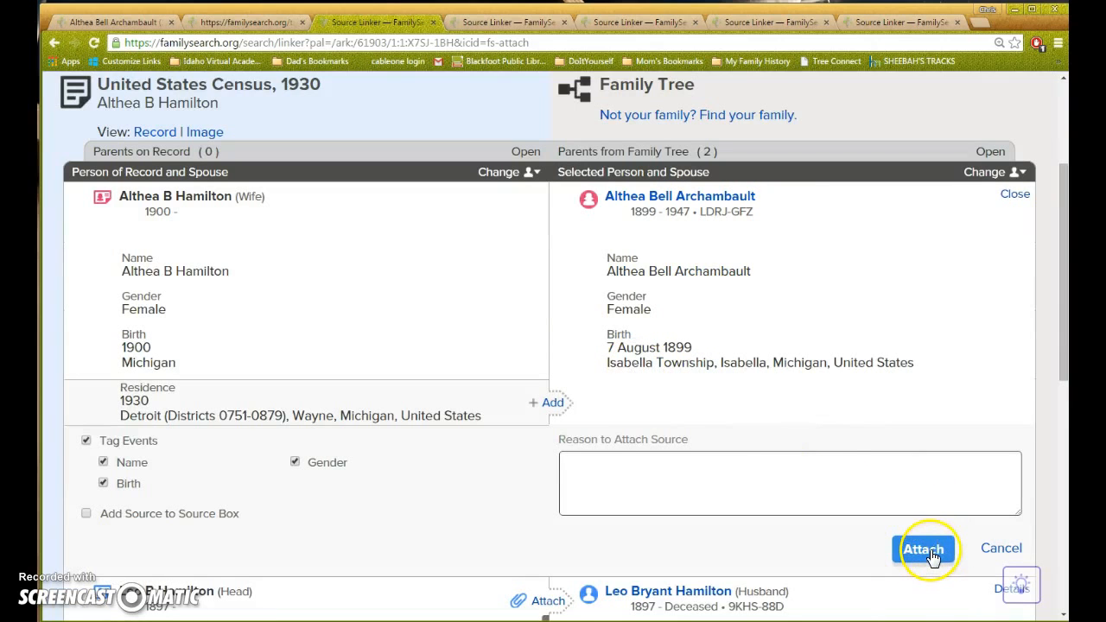
pyautogui.click(932, 557)
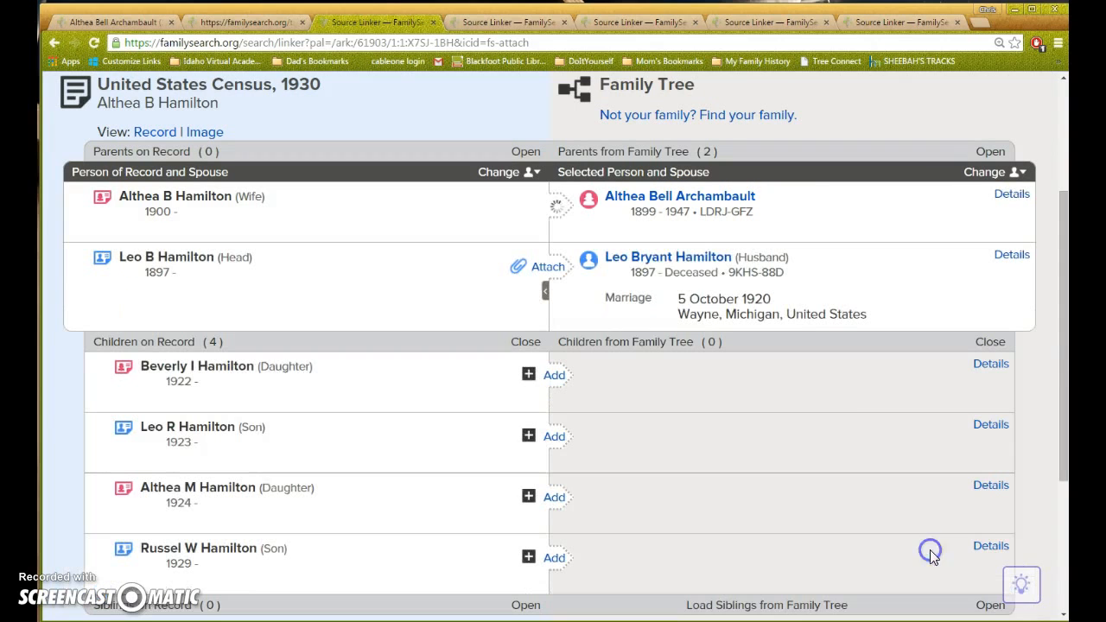
# - Attach the United States Census, 1940 record to the wife in the Family Tree without giving a reason
pyautogui.click(506, 24)
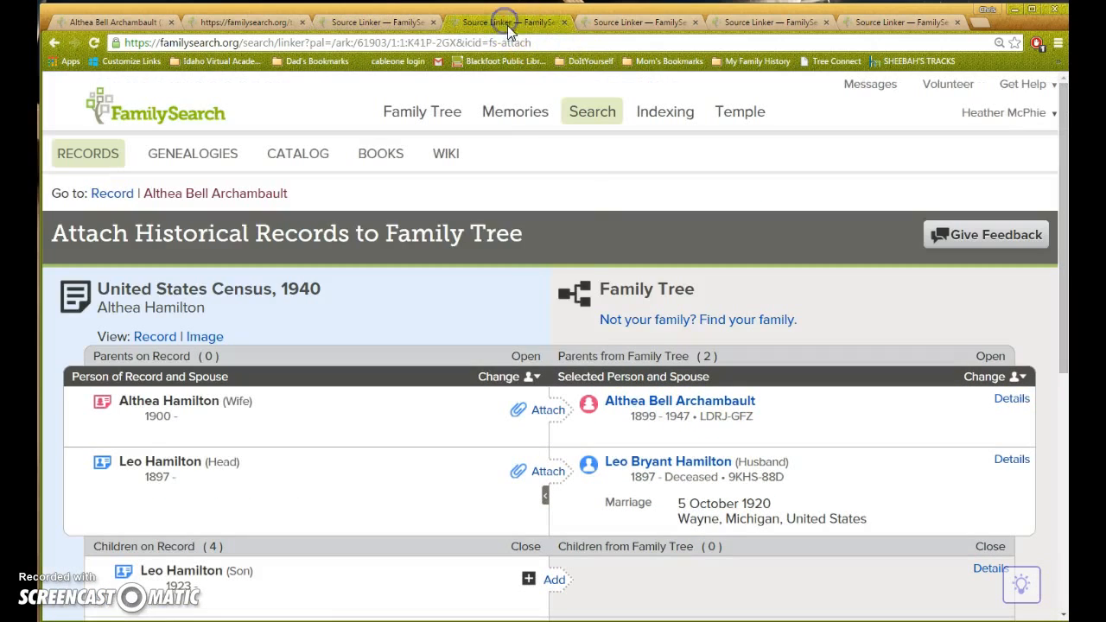
pyautogui.click(549, 413)
pyautogui.scroll(-3, 562, 415)
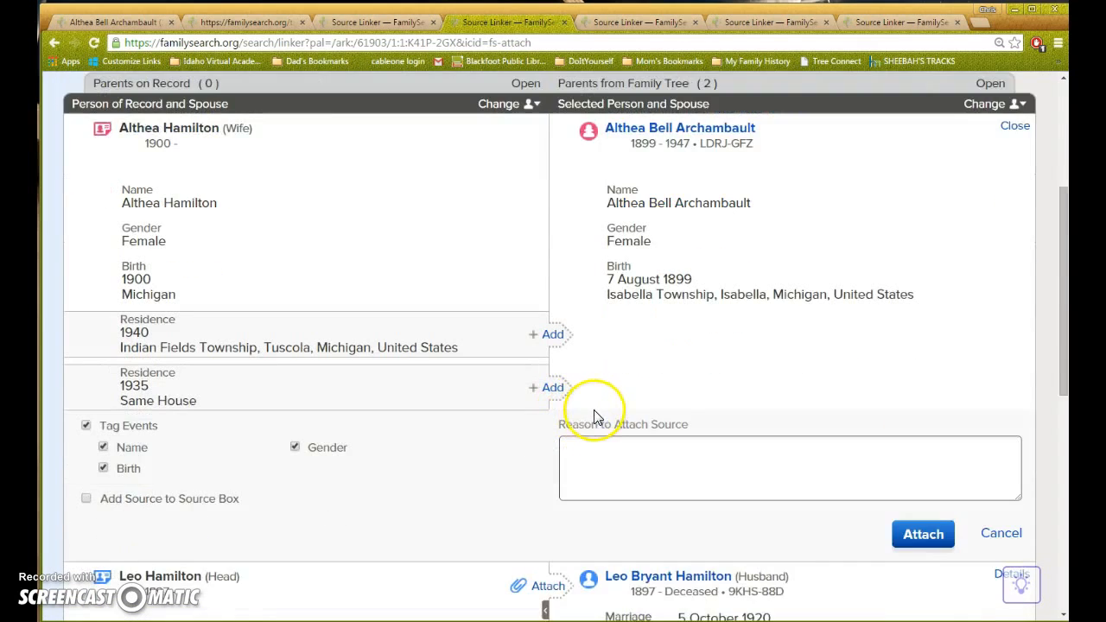
pyautogui.scroll(-1, 594, 417)
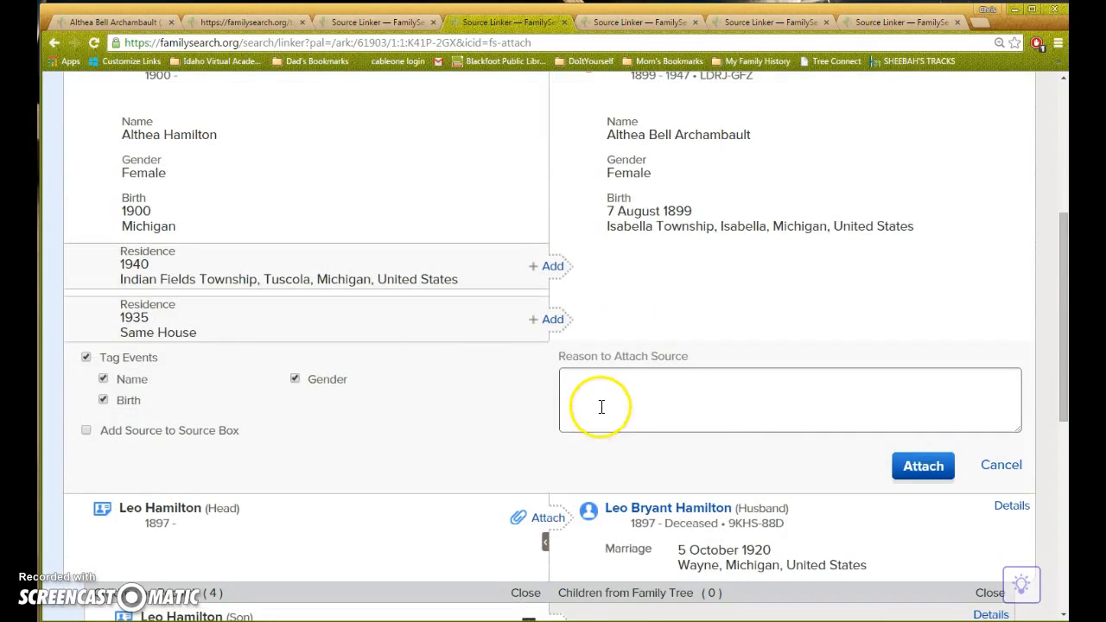
pyautogui.click(924, 466)
# - Attach the Michigan Death Certificates, 1921-1952 record to the deceased woman's Family Tree entry with name, gender, death and birth tagged
pyautogui.click(649, 22)
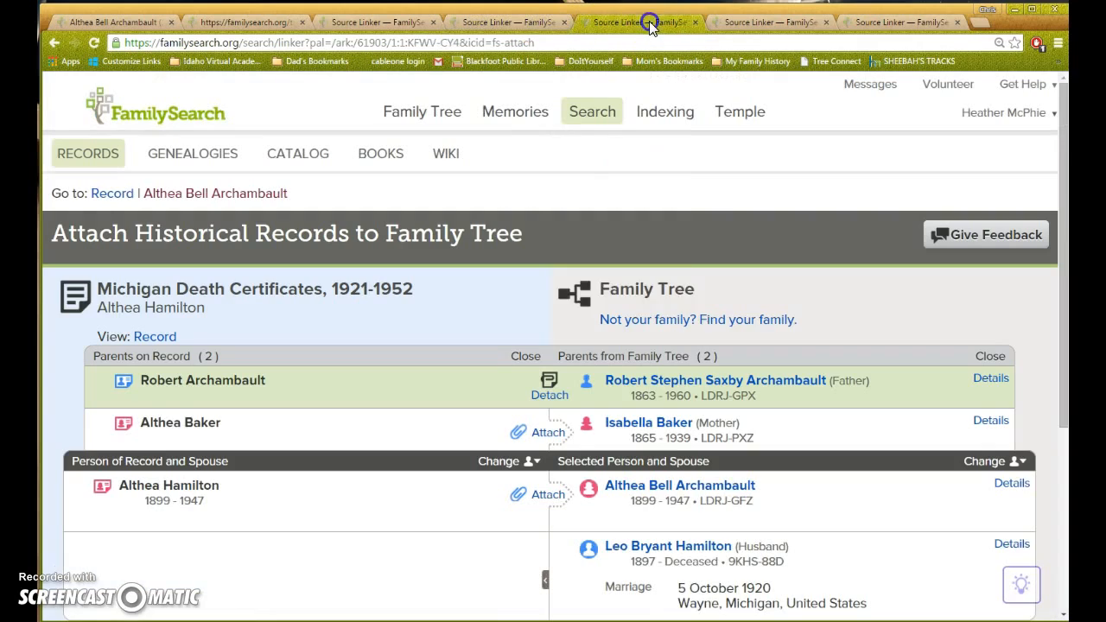
pyautogui.scroll(-1, 581, 262)
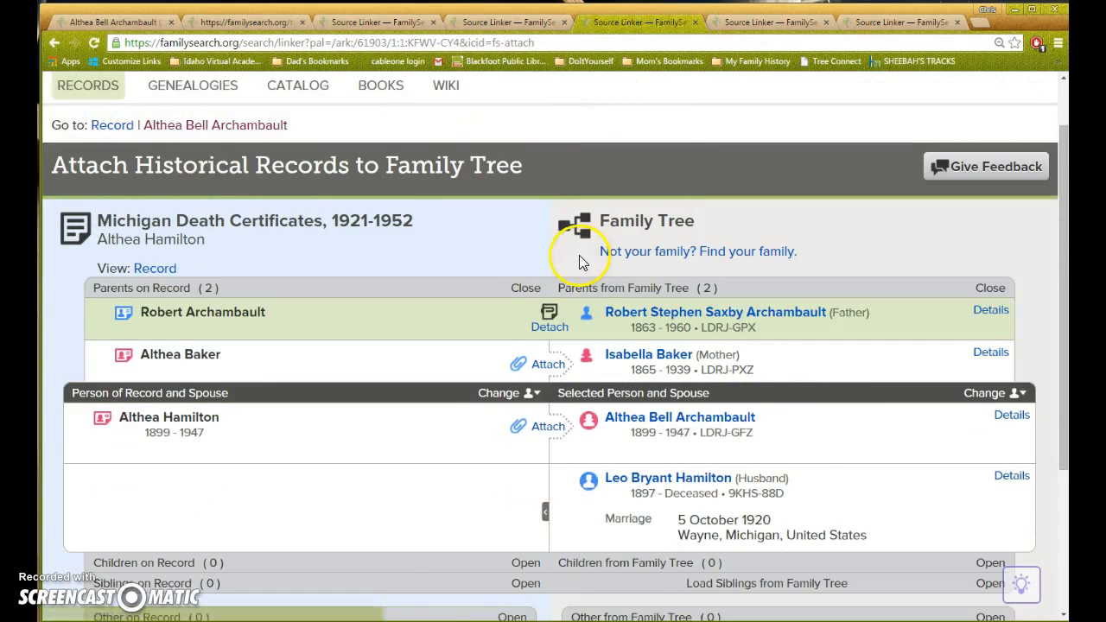
pyautogui.scroll(-1, 581, 262)
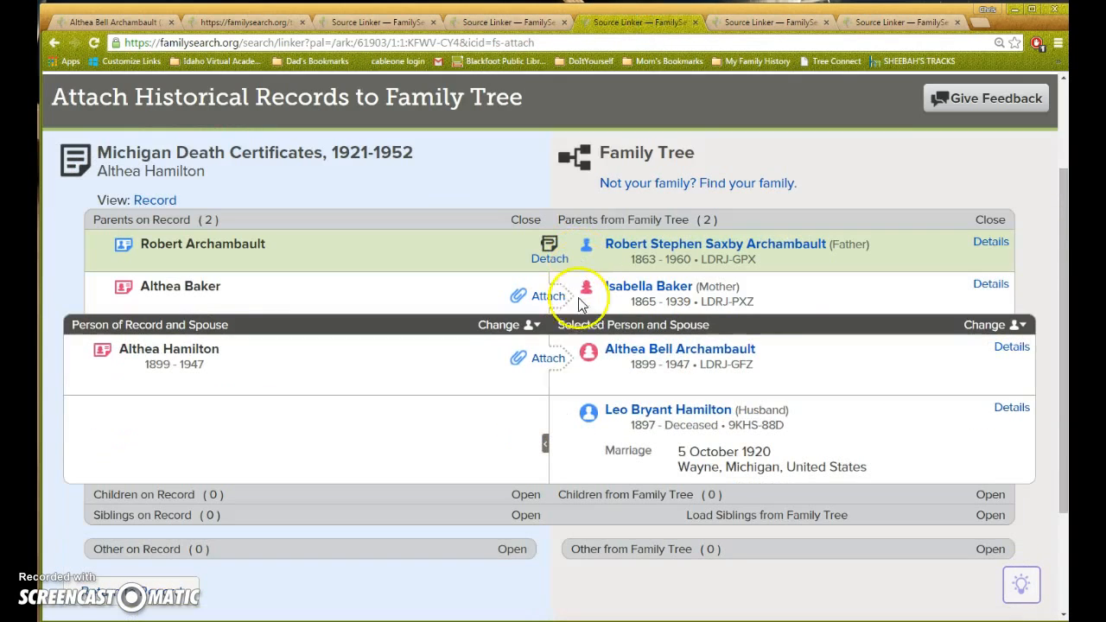
pyautogui.click(557, 359)
pyautogui.scroll(-3, 746, 388)
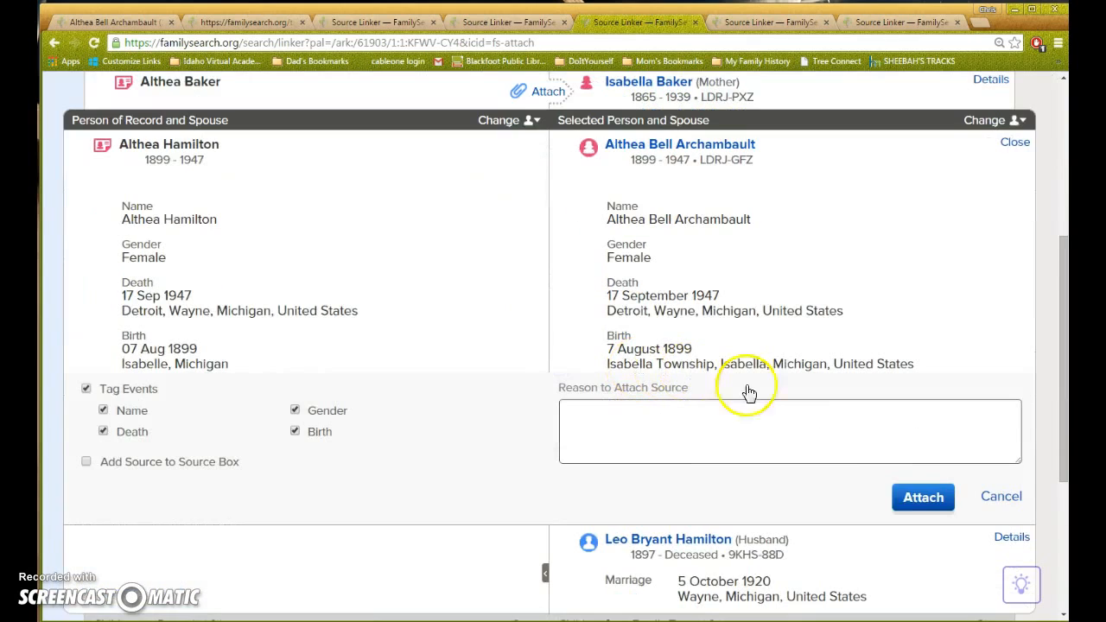
pyautogui.click(926, 508)
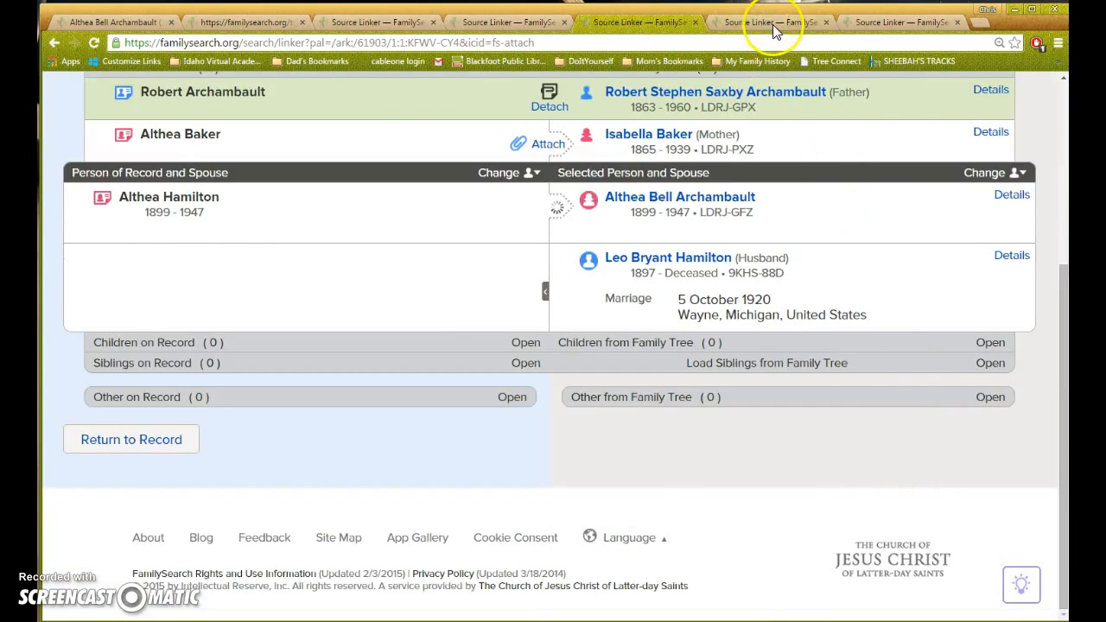
# - Attach the first Ohio, County Marriages, 1789-2013 record to the wife in the Family Tree
pyautogui.click(773, 23)
pyautogui.scroll(-1, 654, 297)
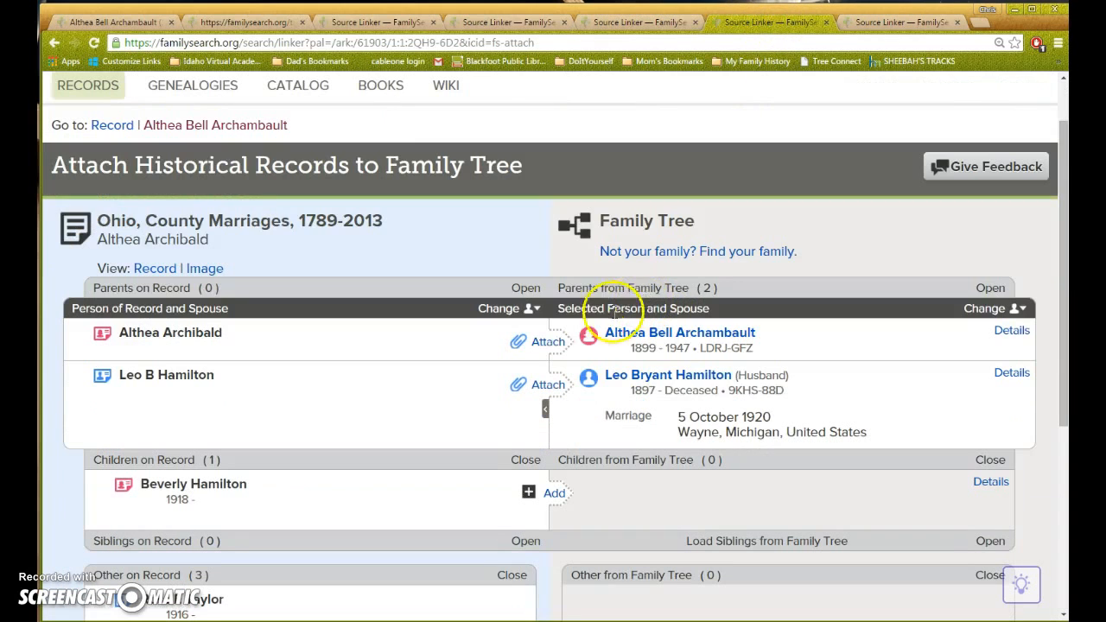
pyautogui.click(549, 346)
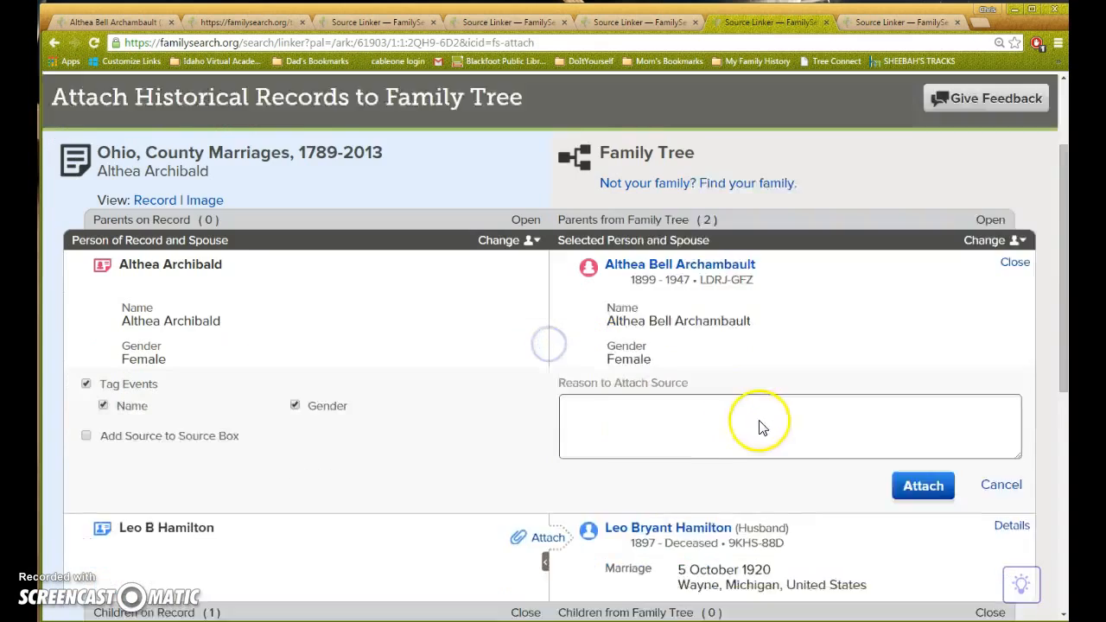
pyautogui.scroll(-2, 758, 425)
pyautogui.click(928, 420)
# - Attach the second Ohio, County Marriages, 1789-2013 record to the wife in the Family Tree
pyautogui.click(907, 22)
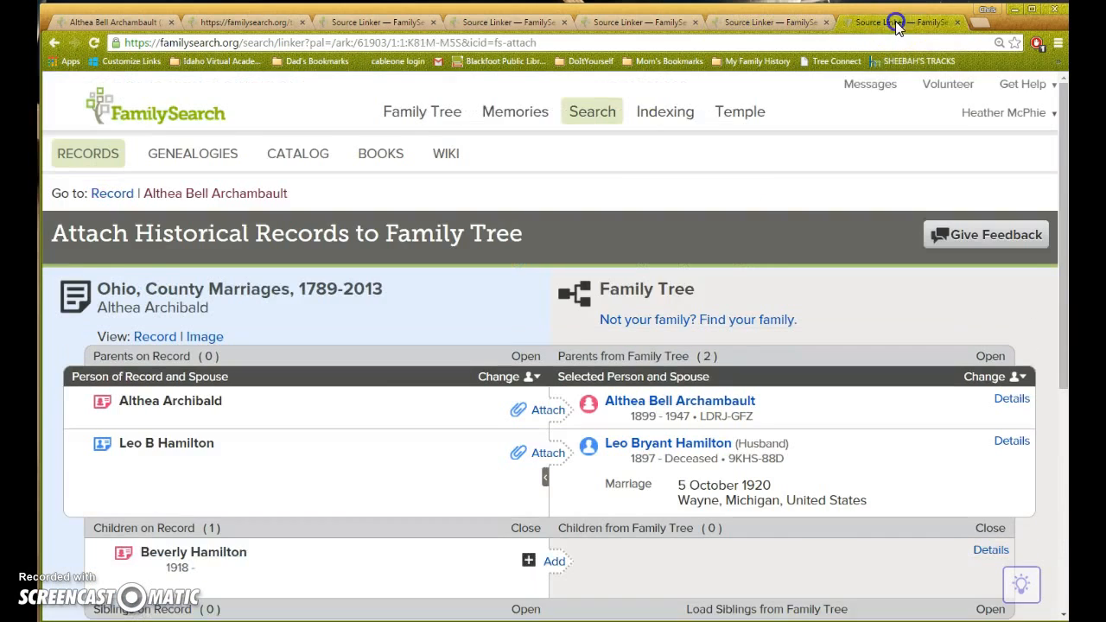
pyautogui.scroll(-1, 640, 294)
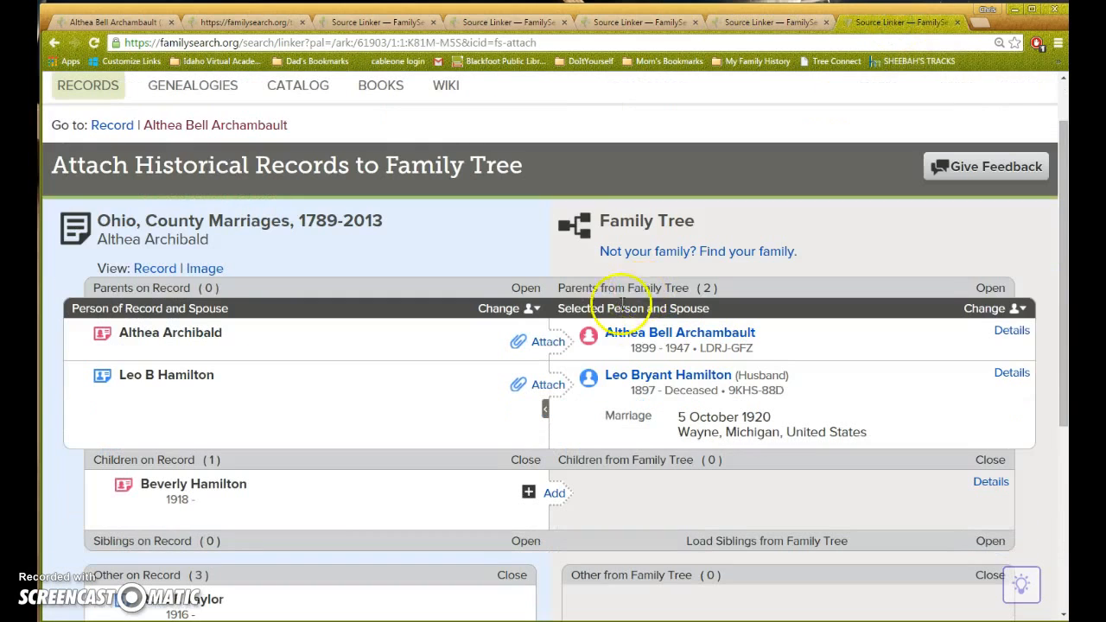
pyautogui.click(549, 342)
pyautogui.scroll(-2, 748, 388)
pyautogui.click(916, 416)
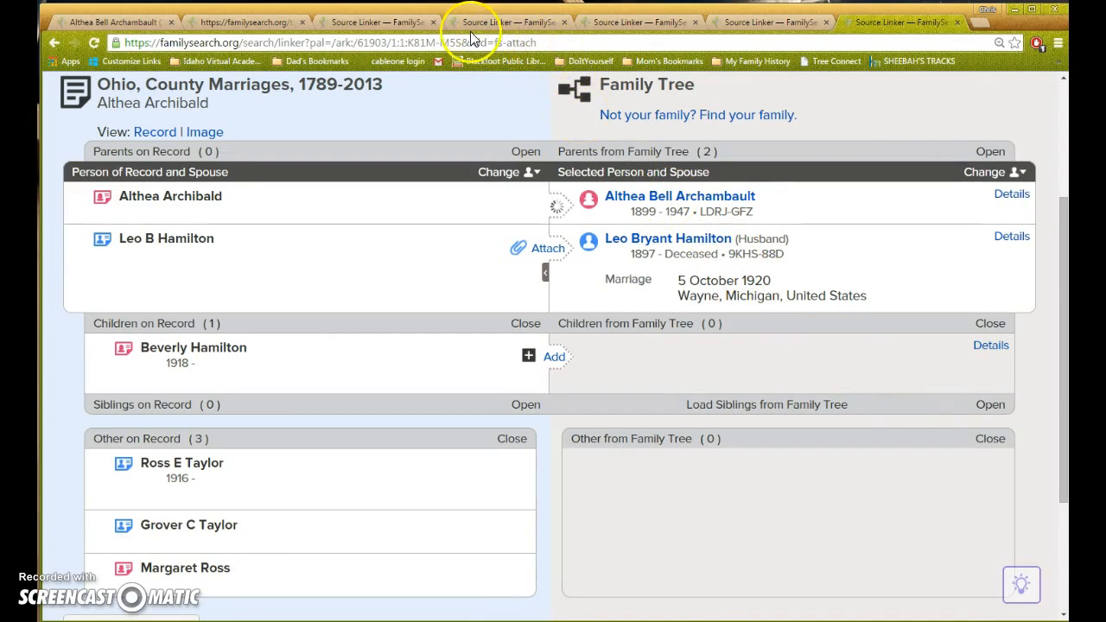
# - Return to the 1930 census record and attach it to the husband in the Family Tree
pyautogui.click(369, 21)
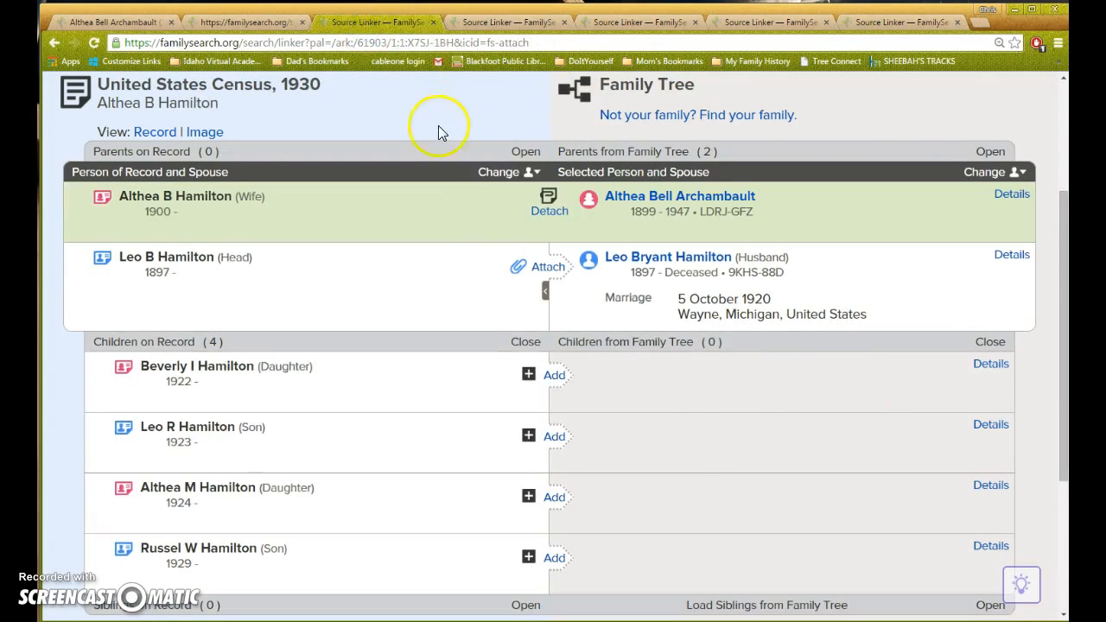
pyautogui.click(553, 269)
pyautogui.scroll(-3, 778, 371)
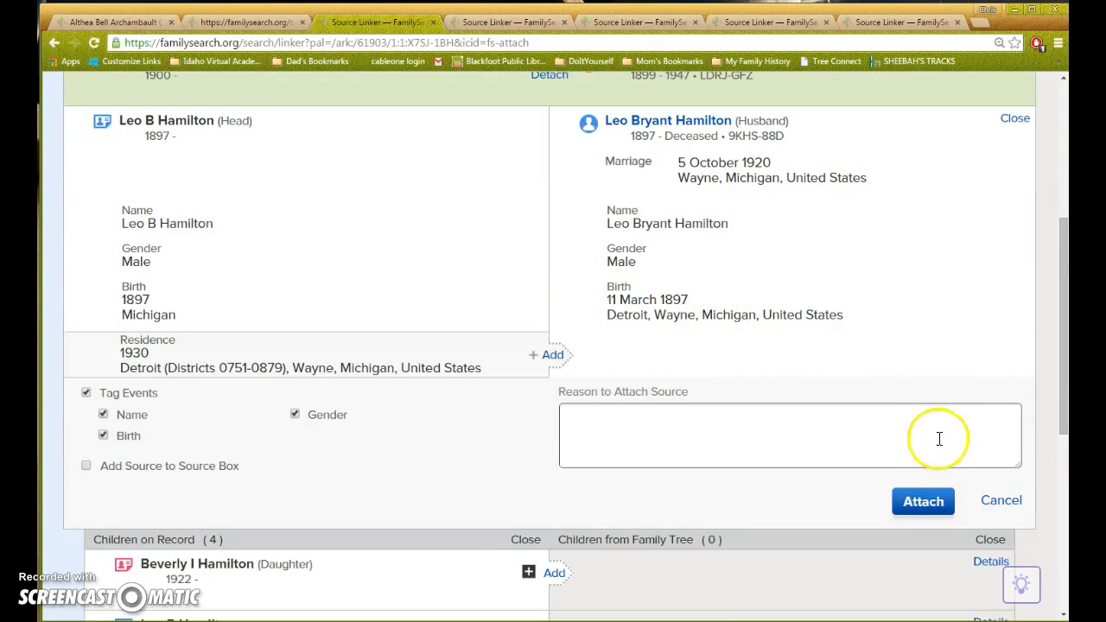
pyautogui.click(922, 502)
# - Attach the 1940 census record to the husband in the Family Tree, leaving both residences unadded
pyautogui.click(508, 22)
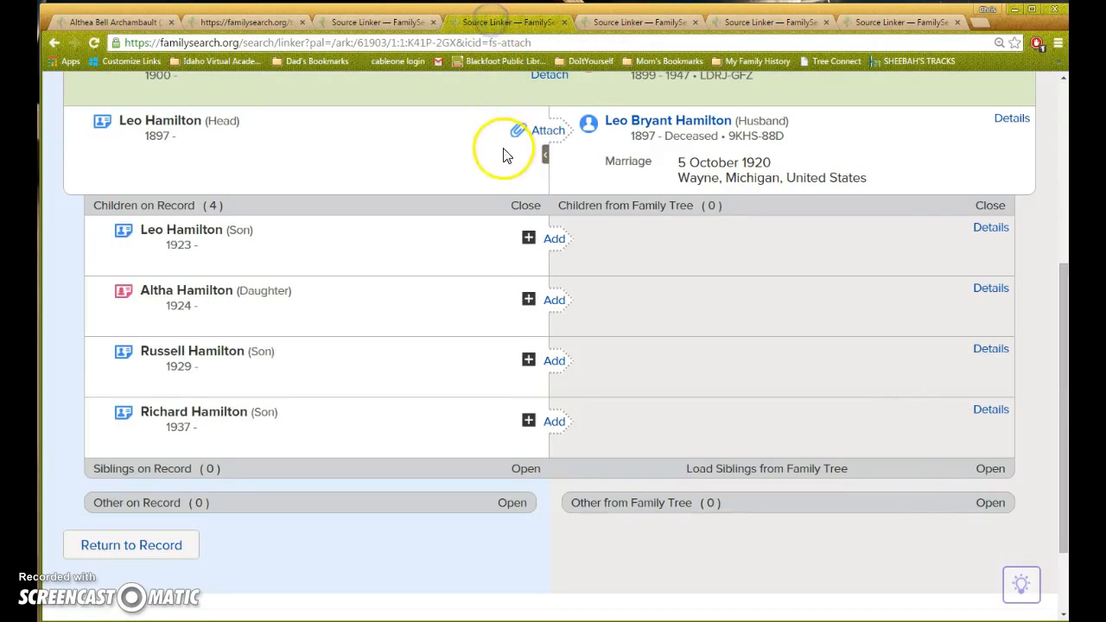
pyautogui.click(550, 132)
pyautogui.scroll(-2, 778, 294)
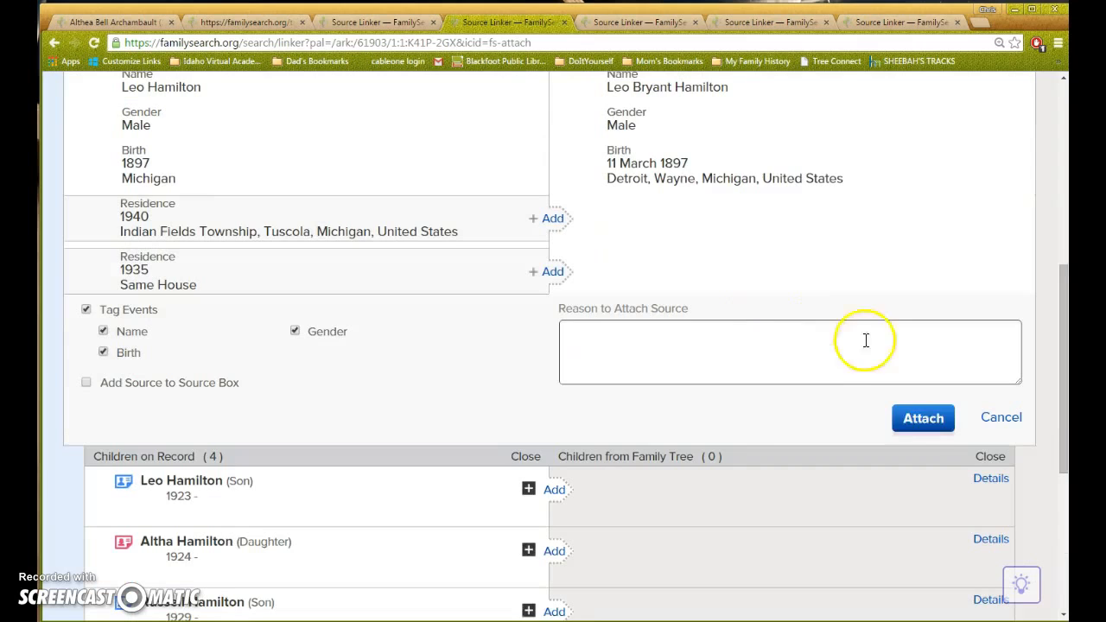
pyautogui.click(925, 420)
# - Attach the Michigan death certificate record to the deceased woman's mother in the Family Tree
pyautogui.click(641, 22)
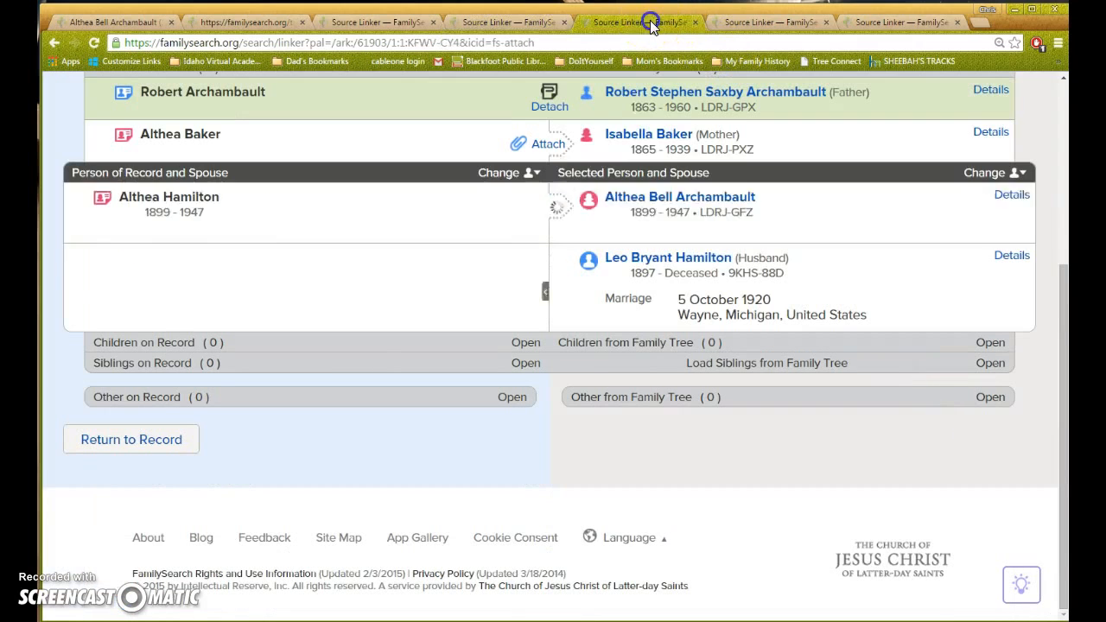
pyautogui.click(548, 145)
pyautogui.click(911, 353)
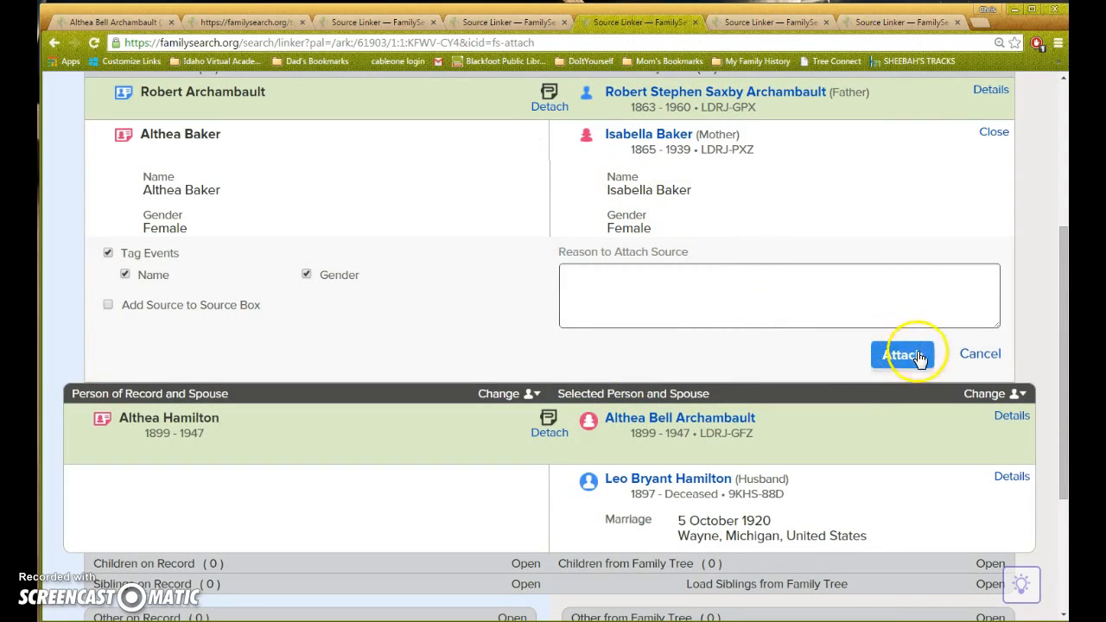
# - Attach the first Ohio county marriage record to the husband in the Family Tree
pyautogui.click(749, 23)
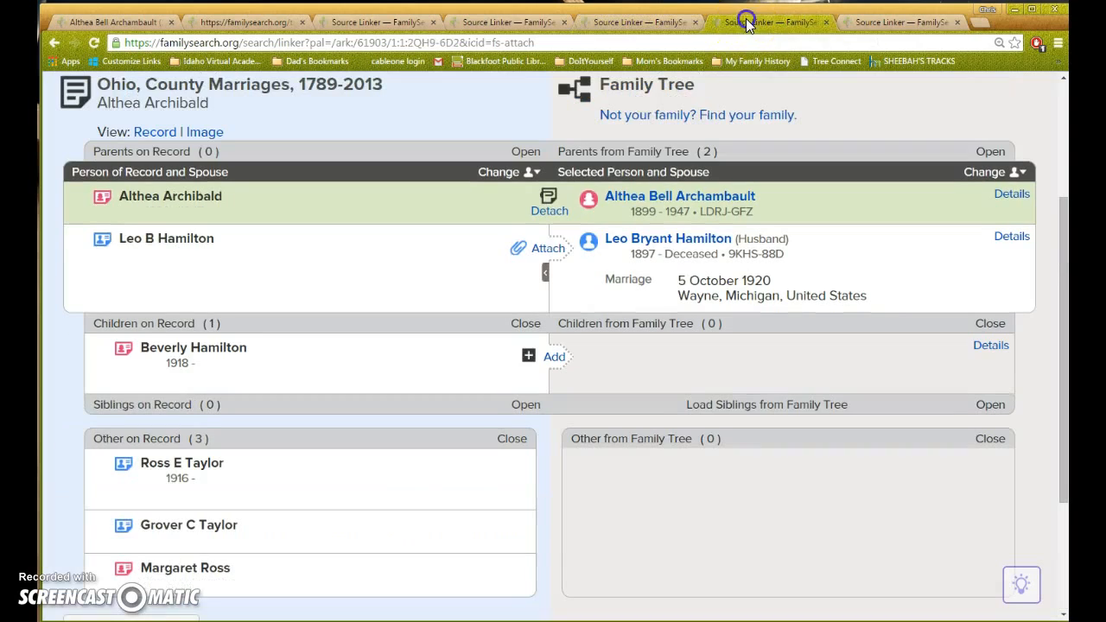
pyautogui.click(549, 250)
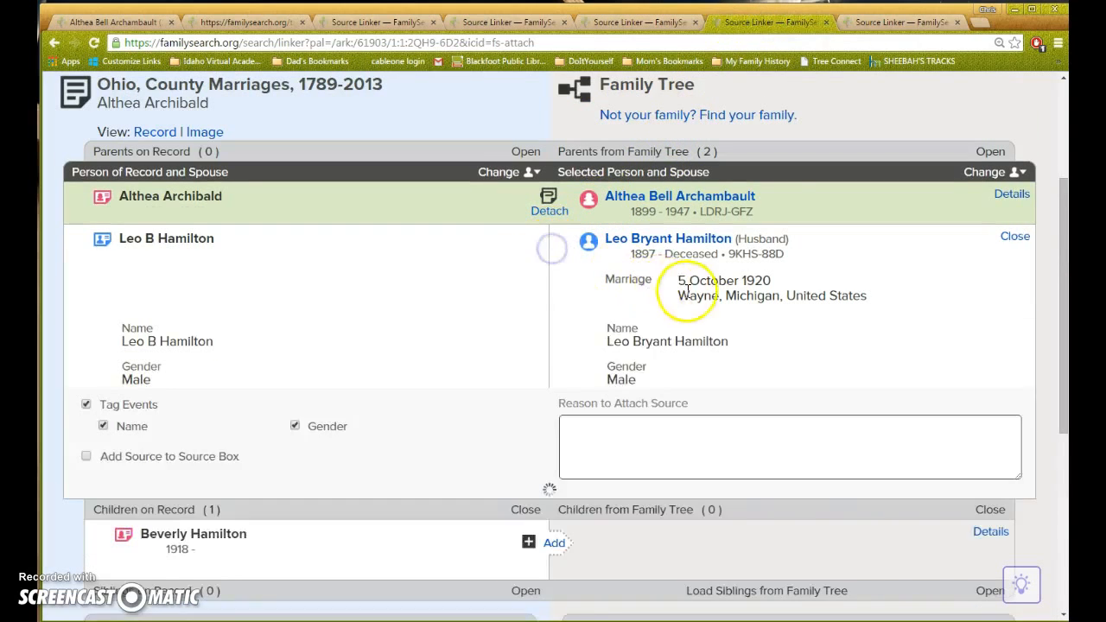
pyautogui.scroll(-2, 864, 307)
pyautogui.click(926, 304)
# - Attach the second Ohio county marriage record to the husband in the Family Tree
pyautogui.click(898, 21)
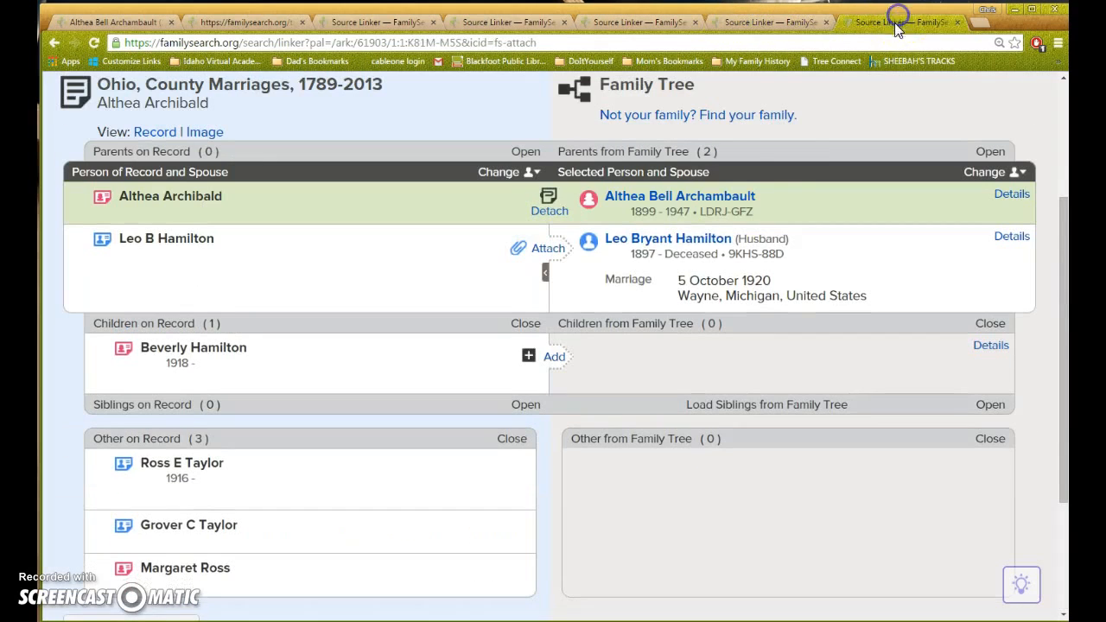
pyautogui.click(546, 250)
pyautogui.scroll(-3, 693, 299)
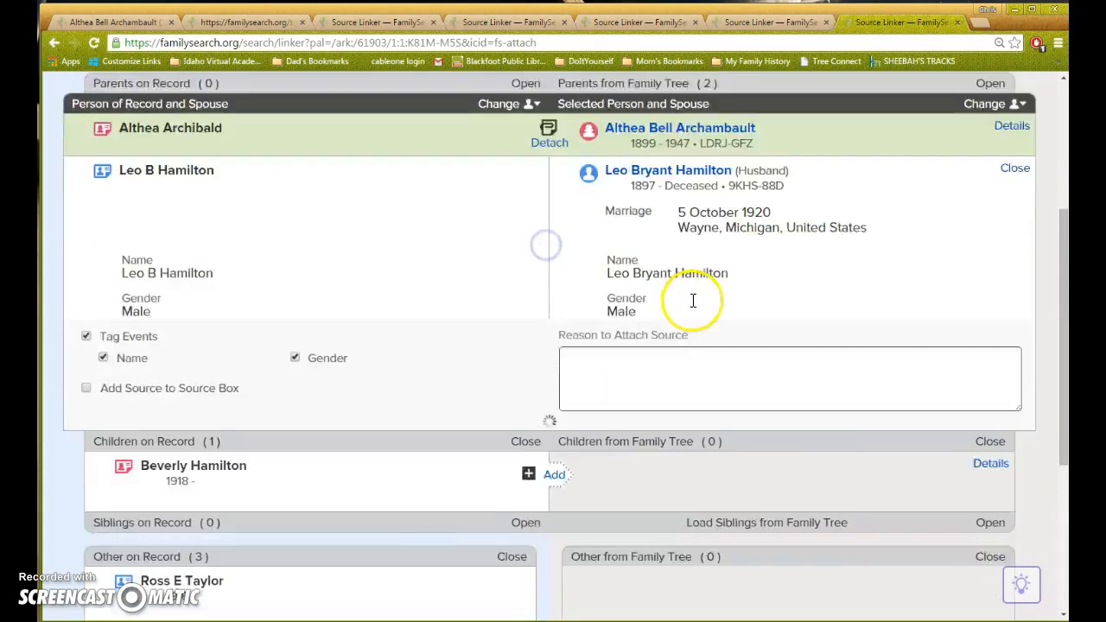
pyautogui.click(921, 304)
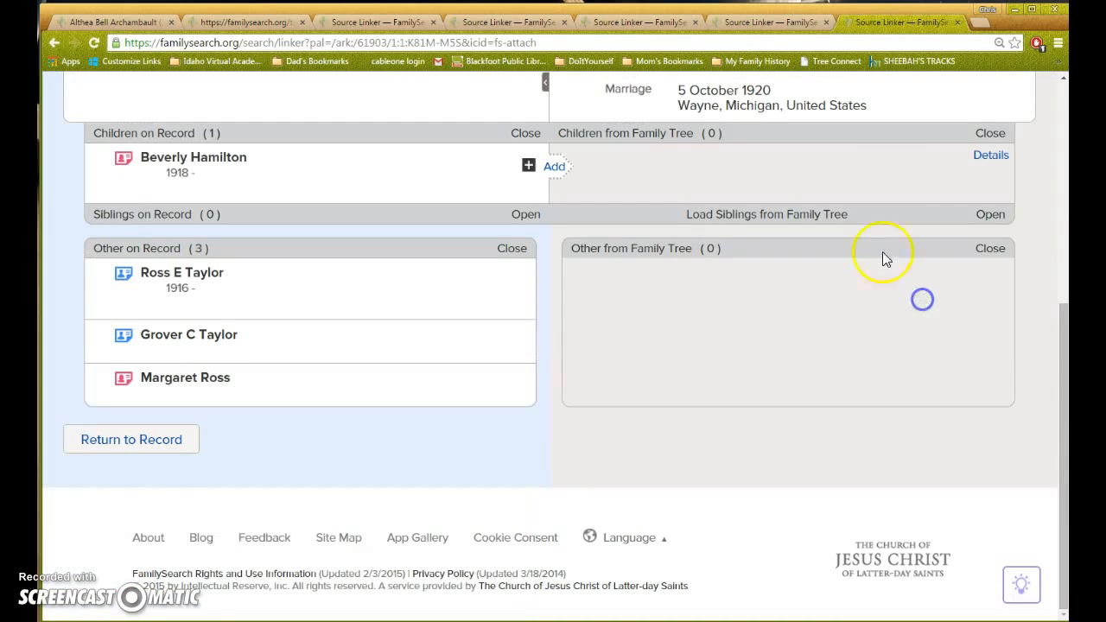
# - Review the couple's attachments and the listed children on the 1930 census record, and close its tab
pyautogui.click(363, 22)
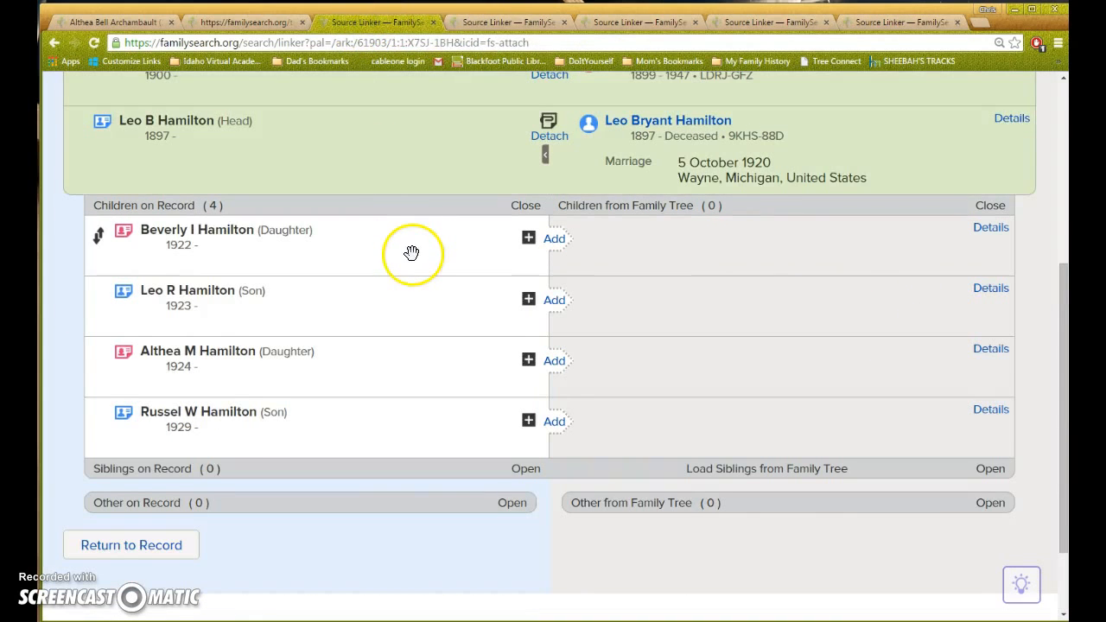
pyautogui.scroll(1, 411, 253)
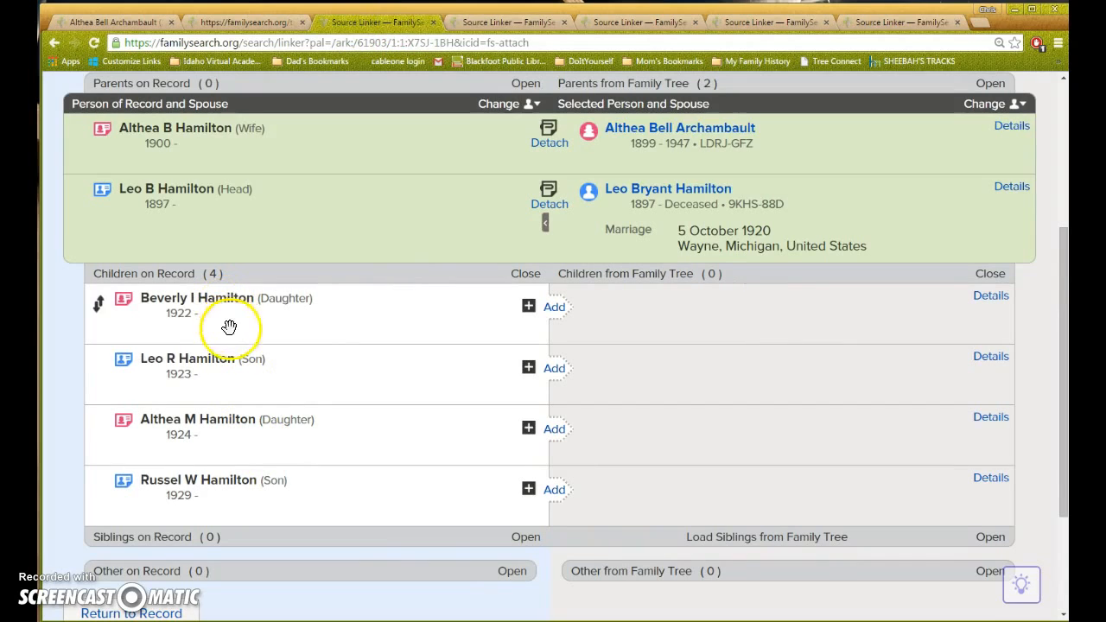
pyautogui.scroll(1, 219, 350)
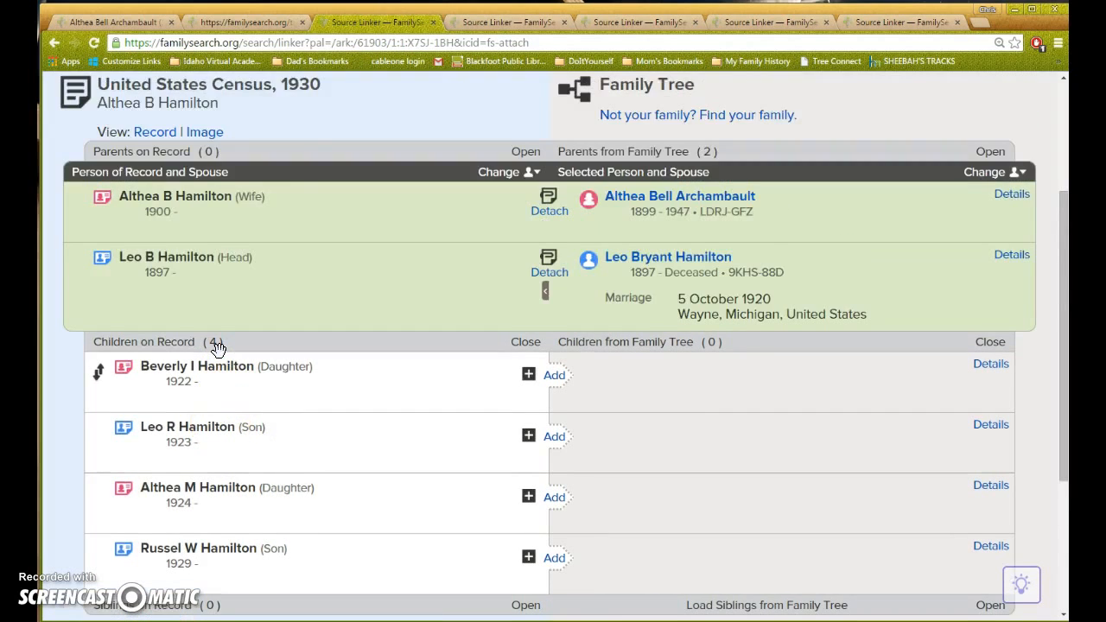
pyautogui.scroll(2, 218, 348)
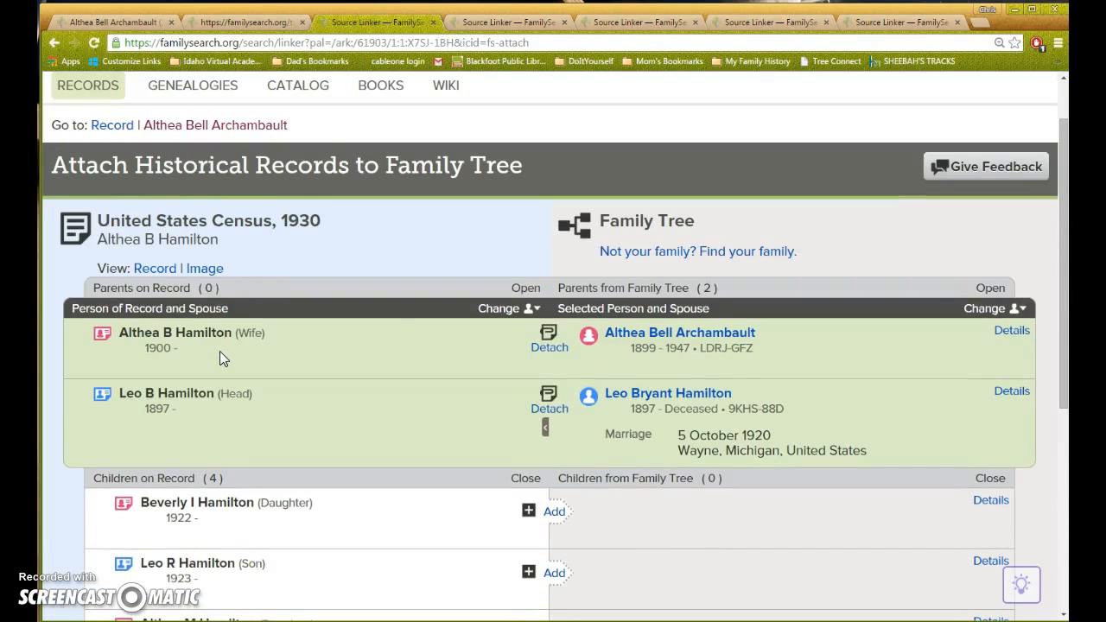
pyautogui.click(433, 22)
# - Check the attachments on the 1940 census and Michigan death certificate records, closing each record's tab
pyautogui.scroll(3, 320, 329)
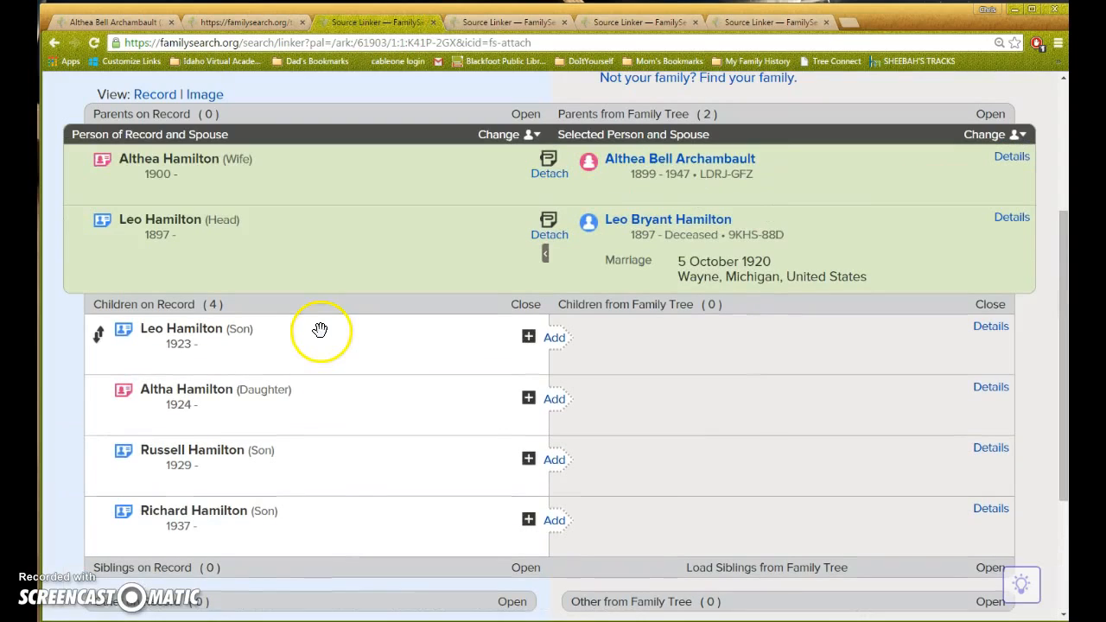
pyautogui.click(433, 21)
pyautogui.scroll(3, 412, 216)
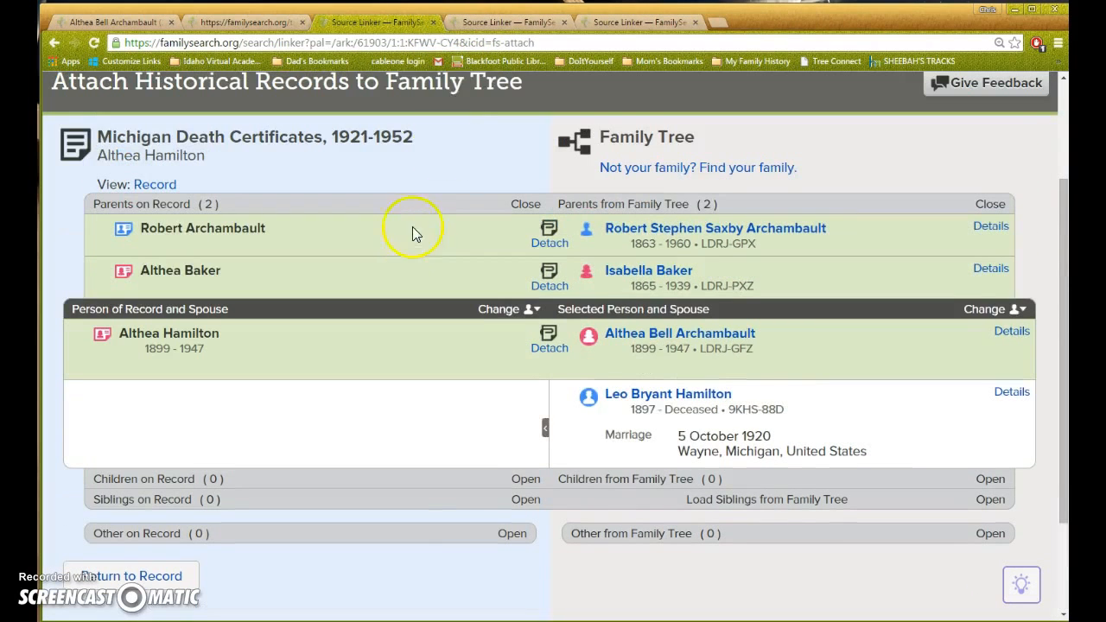
pyautogui.click(435, 23)
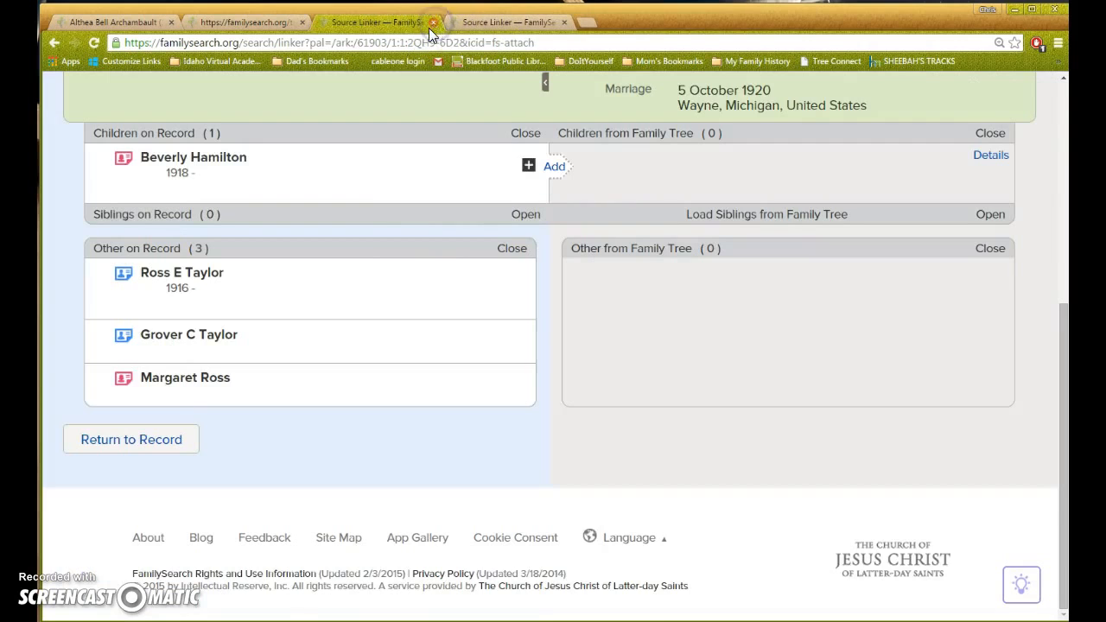
# - Check the couple's attachments on both Ohio county marriage records, closing each record's tab
pyautogui.scroll(1, 399, 188)
pyautogui.scroll(1, 399, 188)
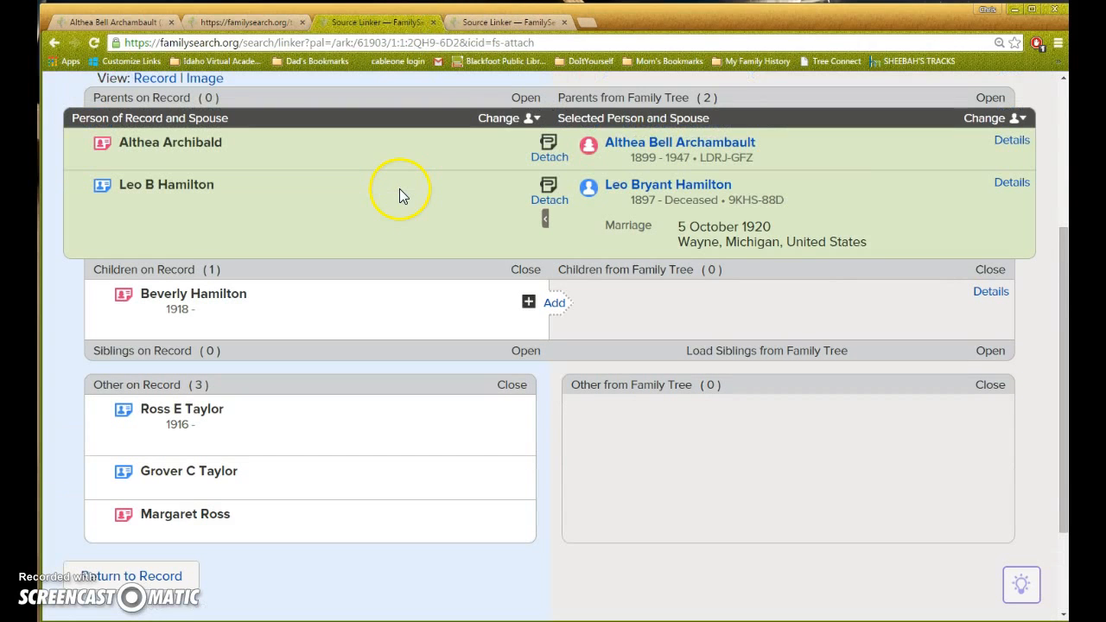
pyautogui.click(436, 22)
pyautogui.scroll(2, 420, 150)
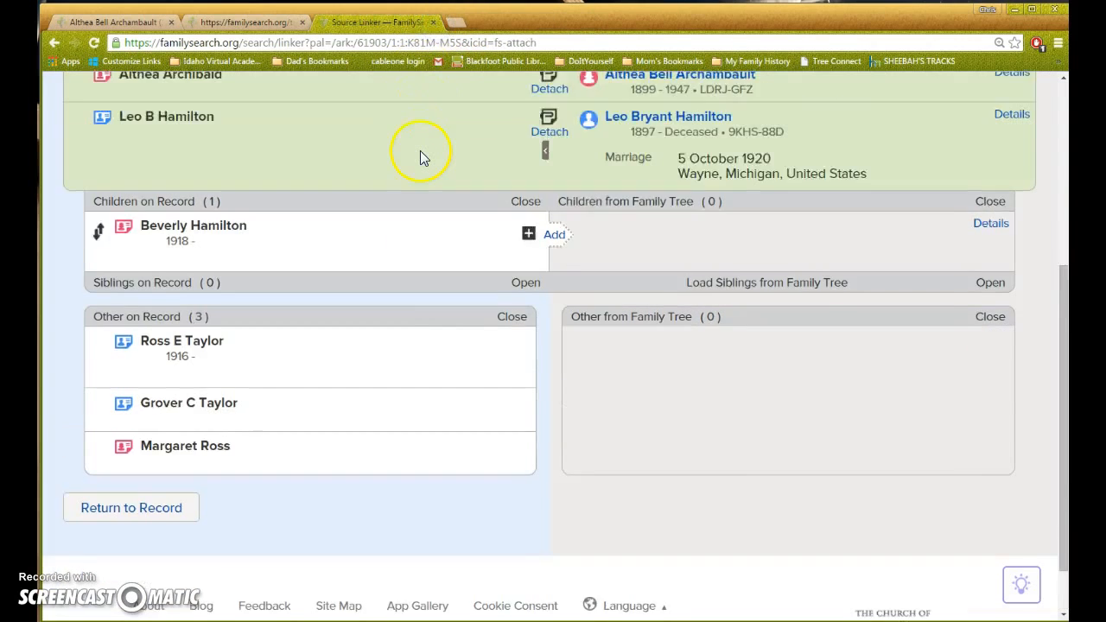
pyautogui.click(434, 22)
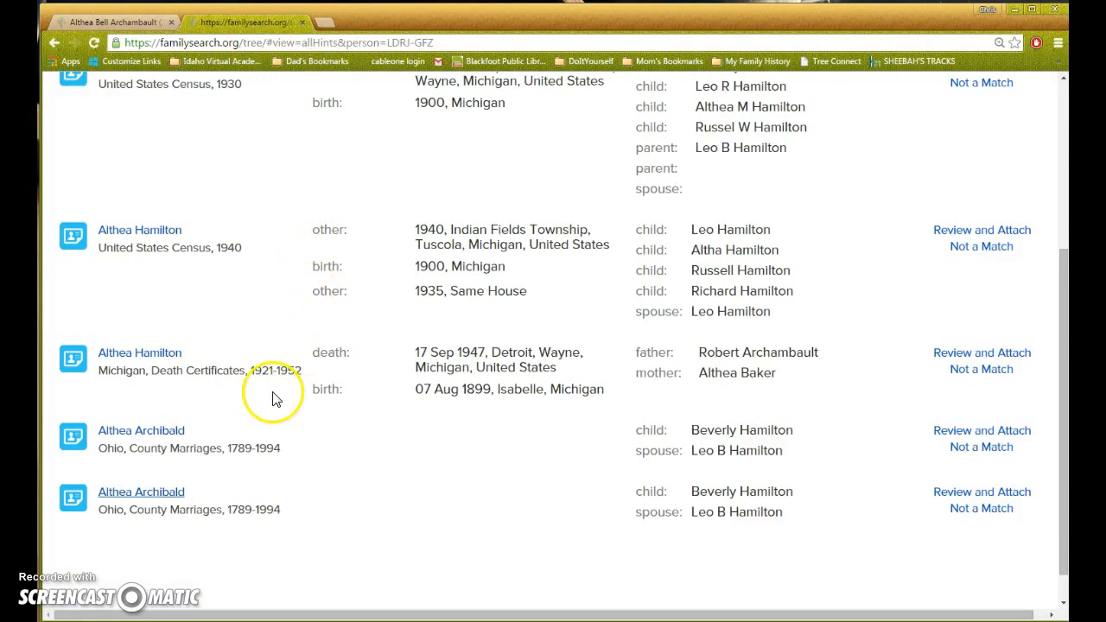
# - Close the tab with the full hints list and reload the ancestor's person page to refresh her record hints
pyautogui.scroll(3, 239, 526)
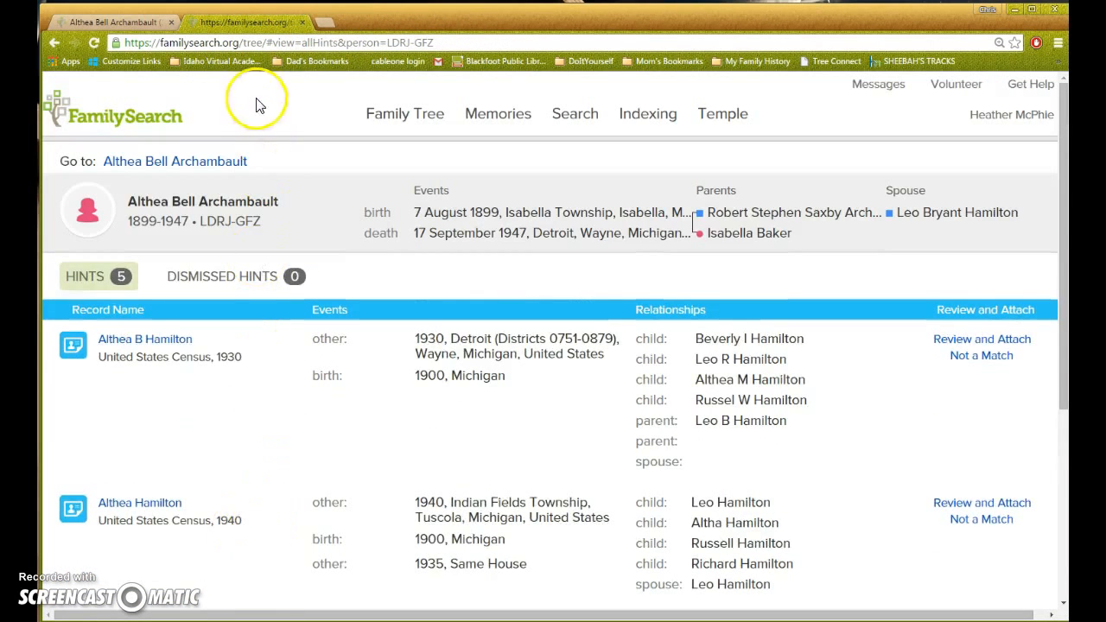
pyautogui.click(302, 21)
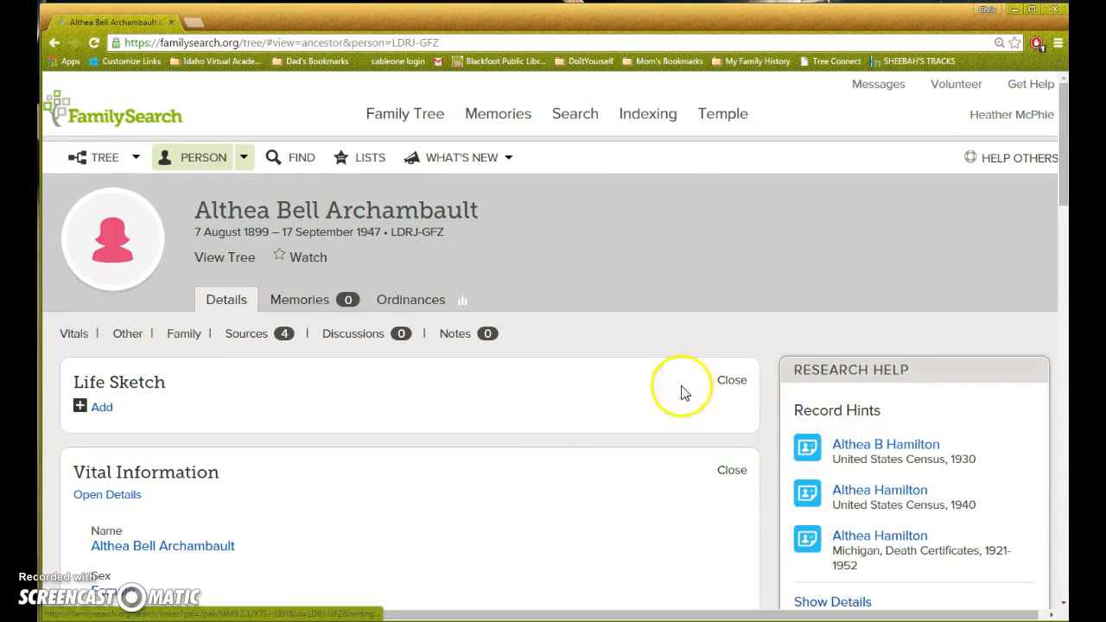
pyautogui.click(94, 43)
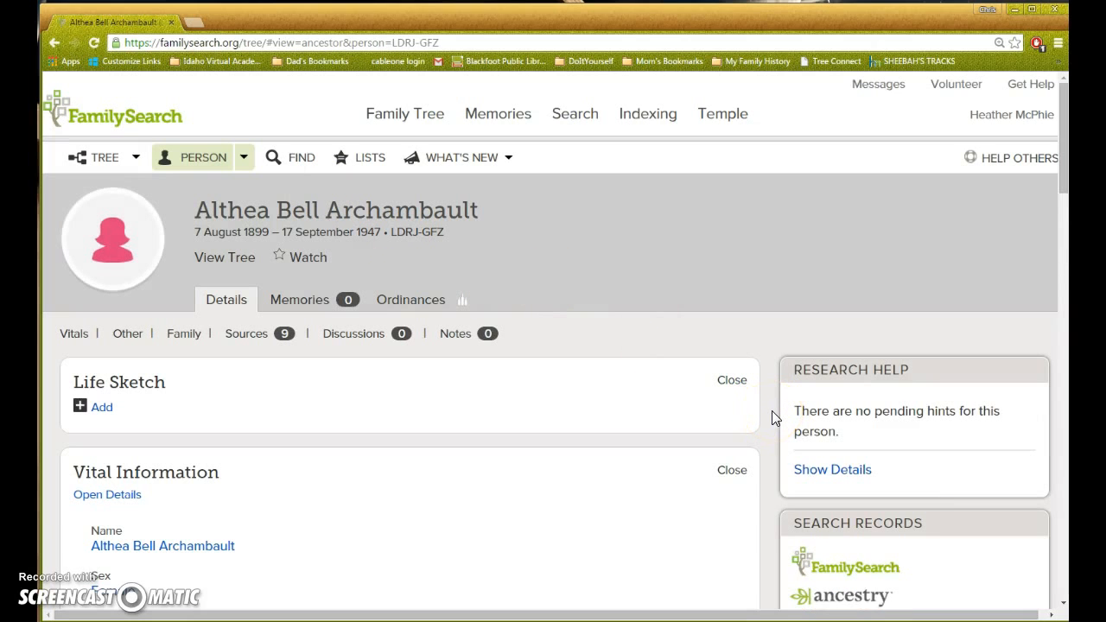
# - Open the husband's person page from the spouses and children in the ancestor's family members section
pyautogui.scroll(-8, 771, 411)
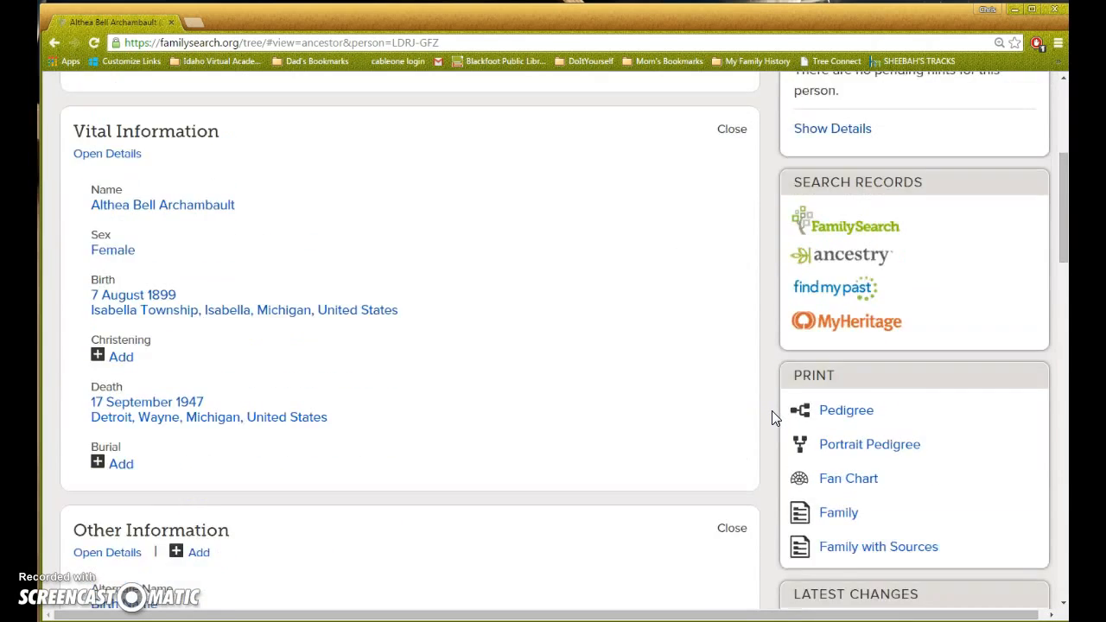
pyautogui.scroll(-1, 771, 410)
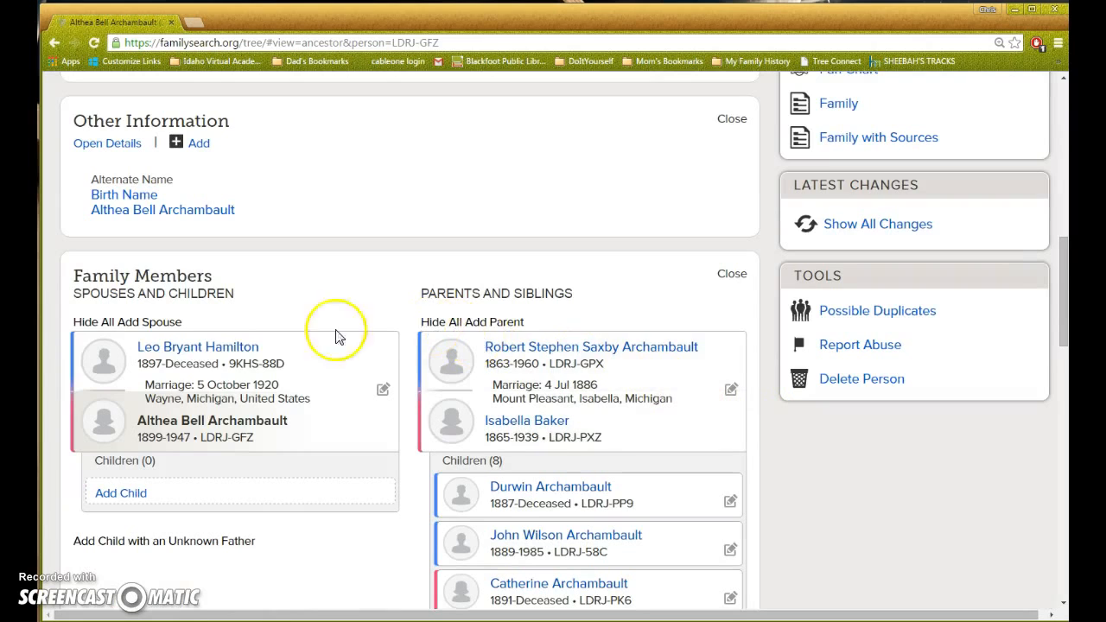
pyautogui.click(221, 349)
pyautogui.click(445, 240)
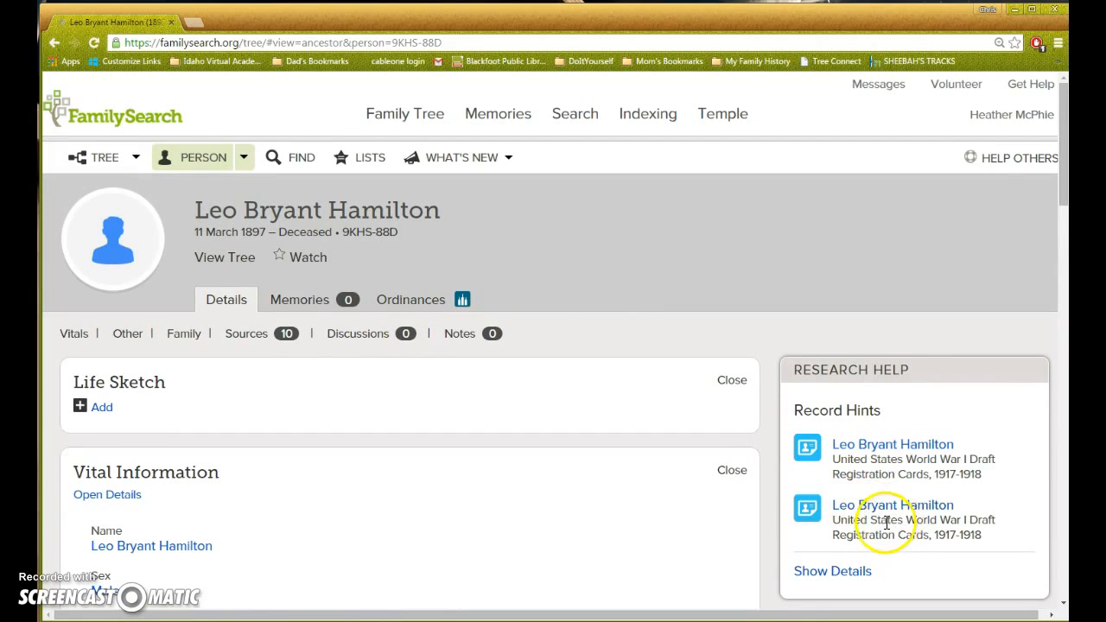
# - Open both of the husband's World War I draft registration record hints in separate new browser tabs
pyautogui.rightClick(883, 445)
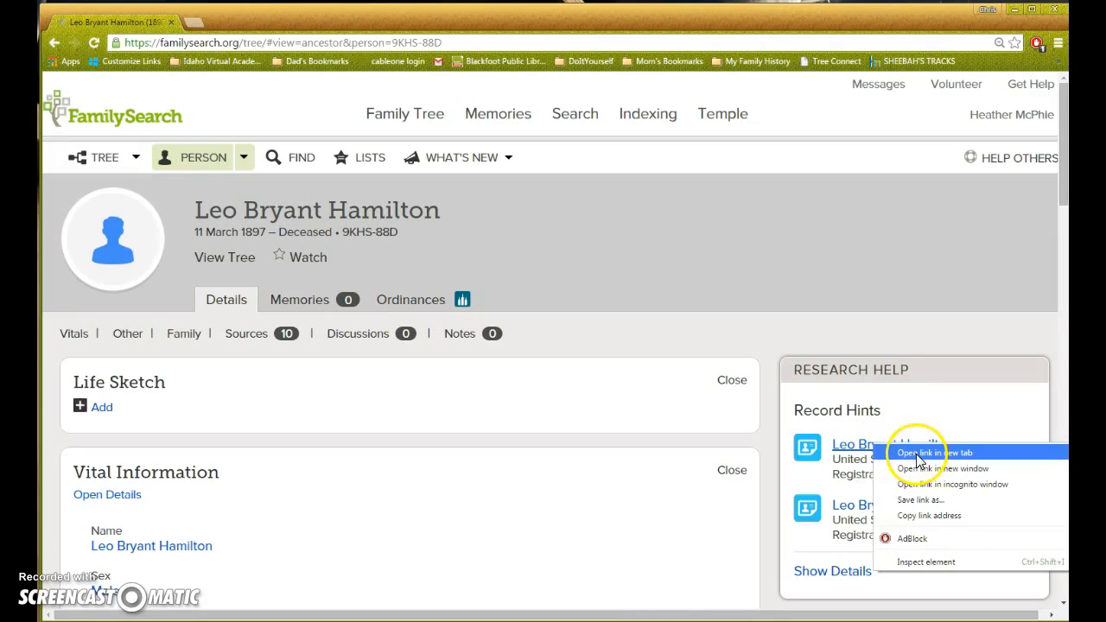
pyautogui.click(918, 457)
pyautogui.rightClick(898, 508)
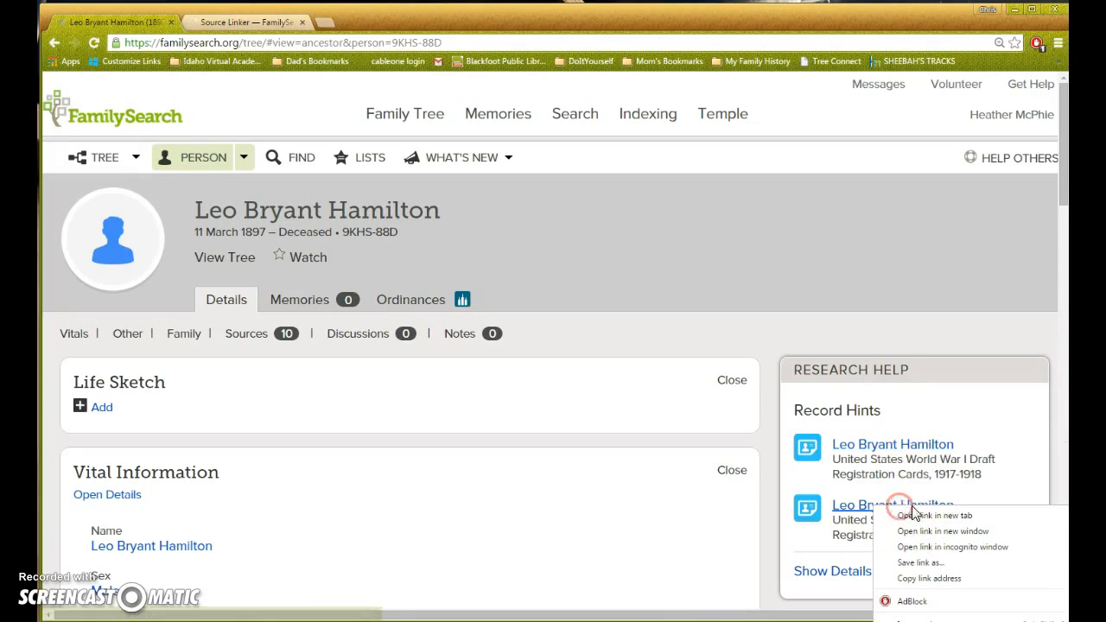
pyautogui.click(923, 516)
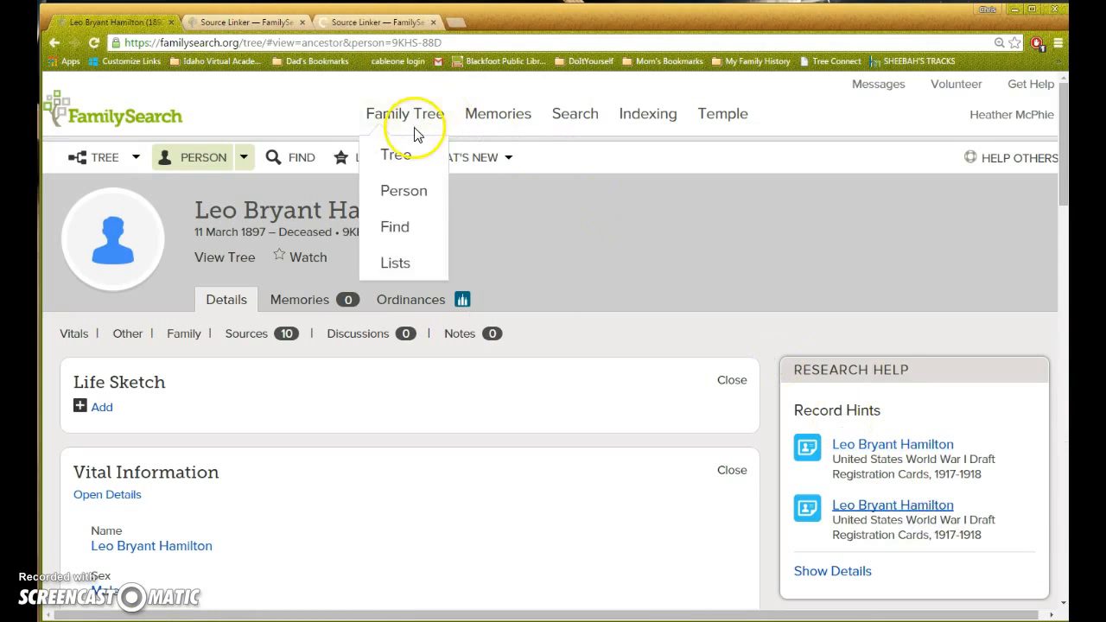
# - Attach the first World War I draft registration record to the husband in the Family Tree
pyautogui.click(243, 21)
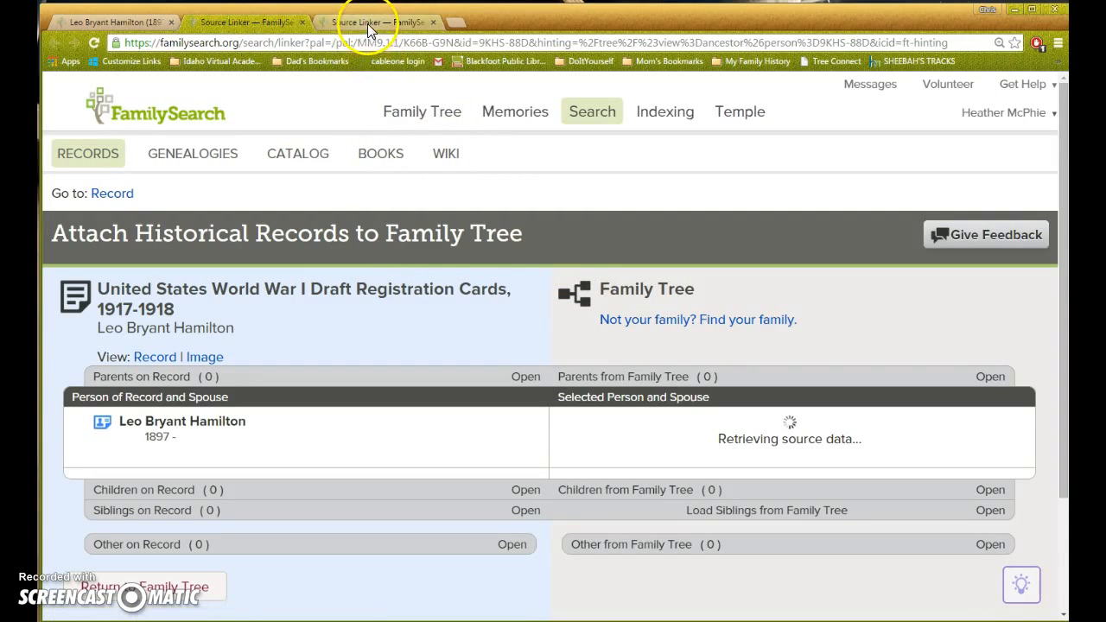
pyautogui.click(250, 22)
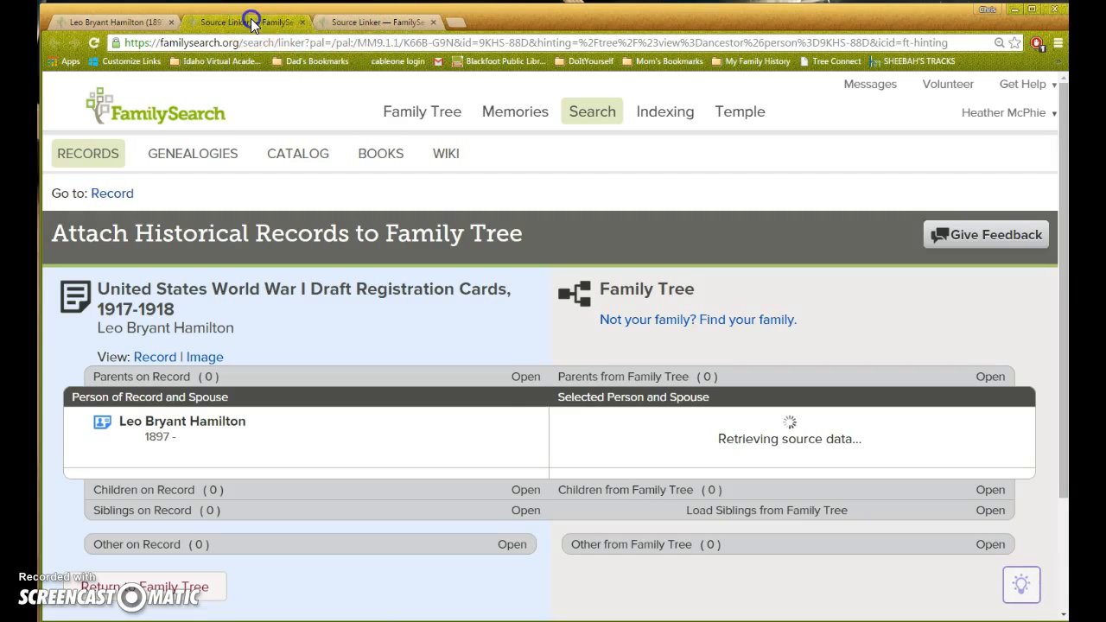
pyautogui.scroll(-3, 518, 242)
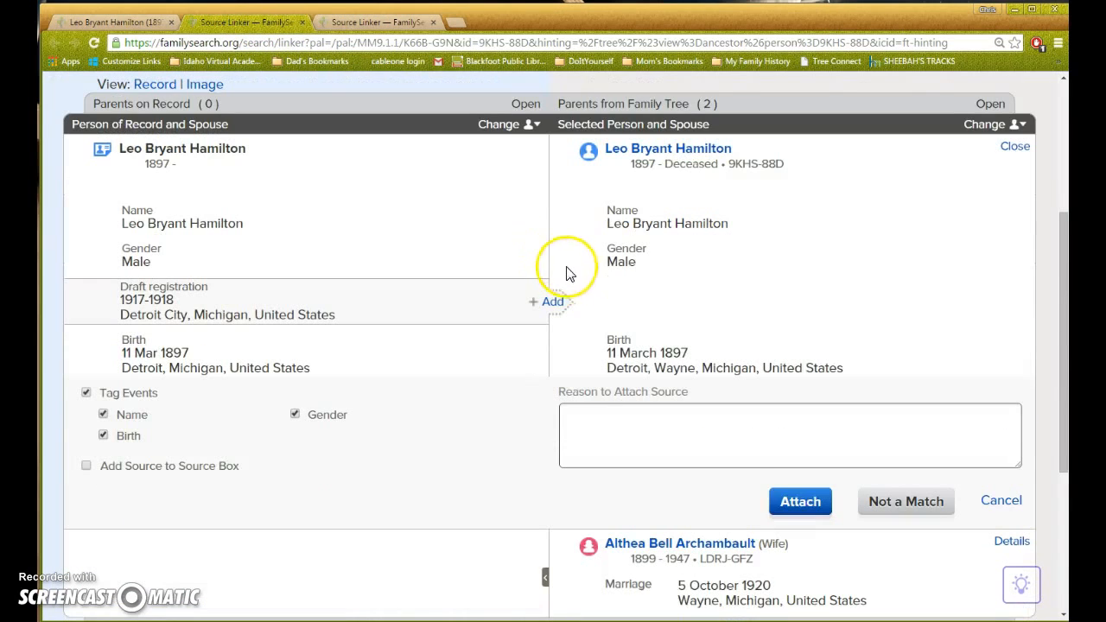
pyautogui.click(800, 501)
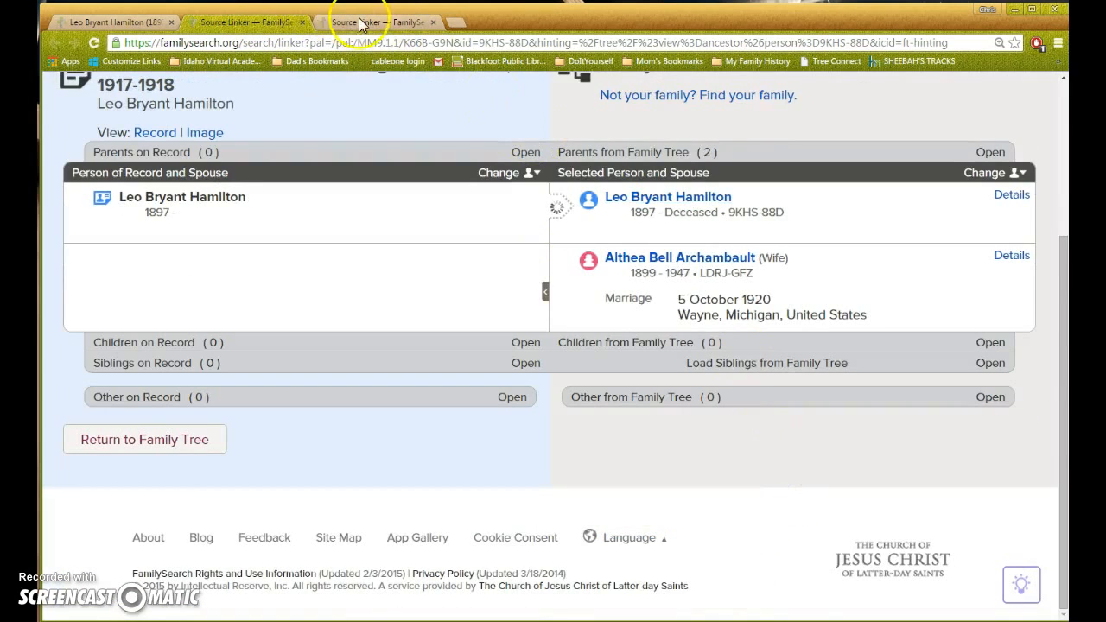
# - Attach the second World War I draft registration record to the husband in the Family Tree
pyautogui.click(361, 22)
pyautogui.scroll(-3, 519, 208)
pyautogui.click(817, 500)
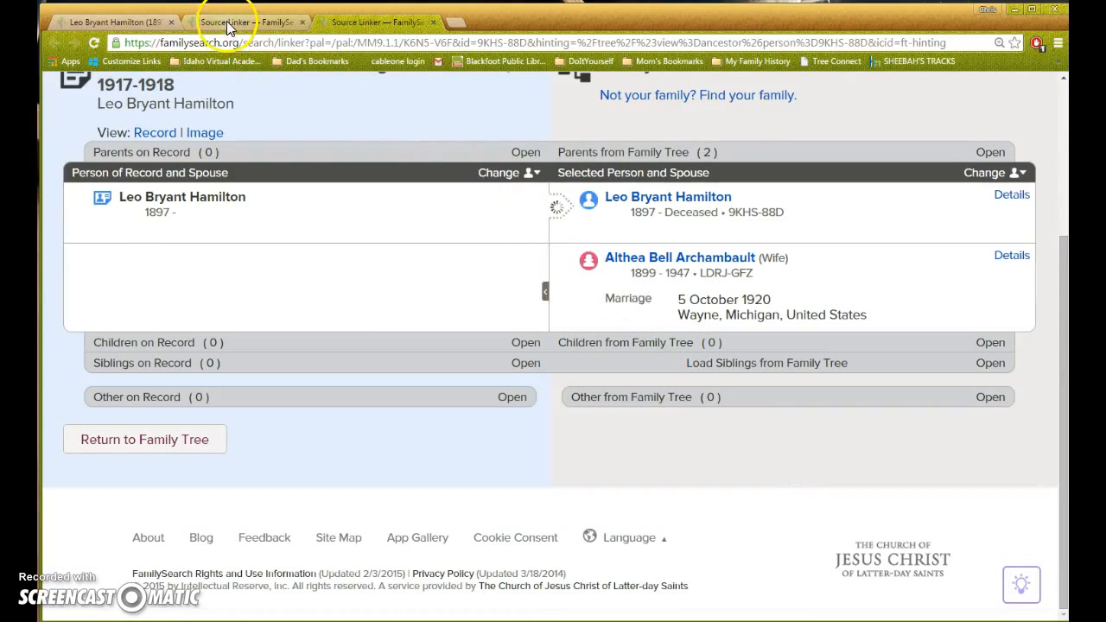
# - Check the husband's attachments on both draft registration records and close their tabs
pyautogui.click(229, 26)
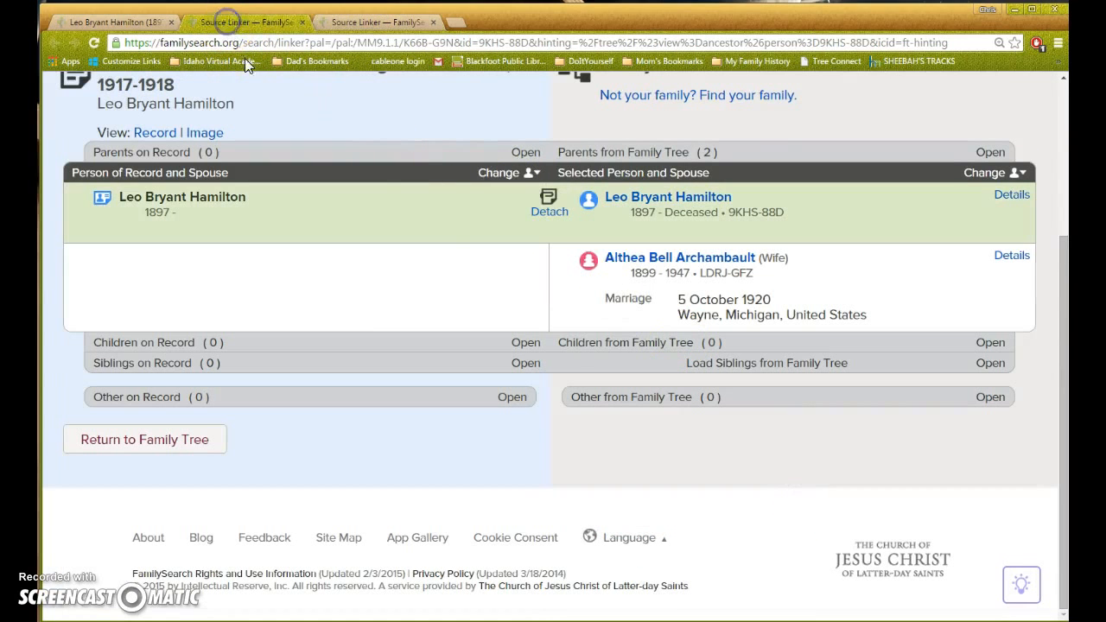
pyautogui.click(302, 22)
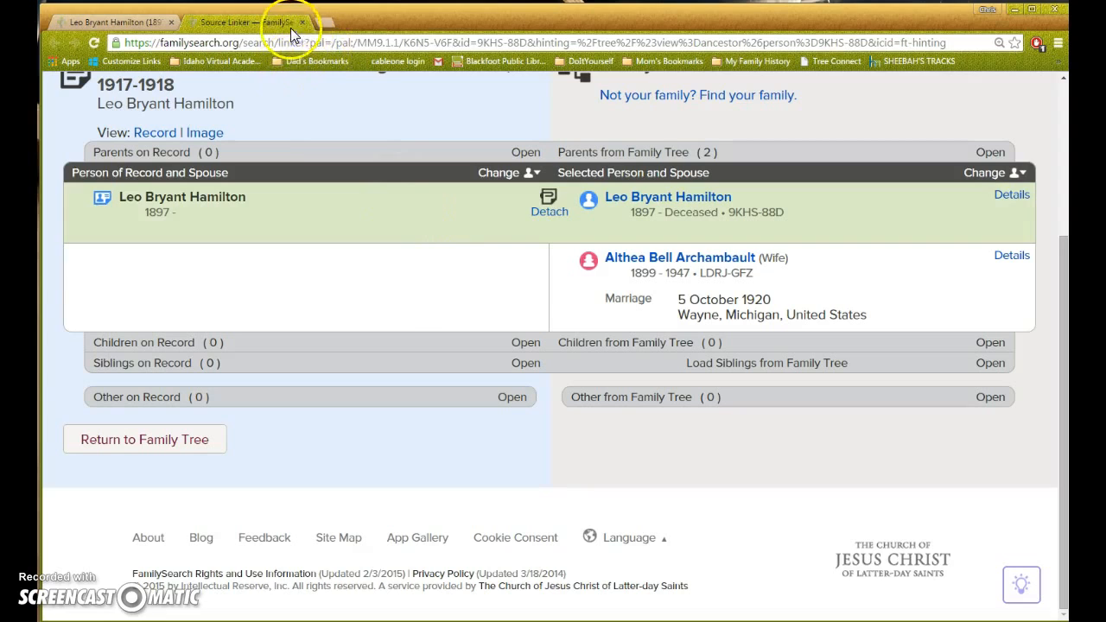
pyautogui.click(302, 22)
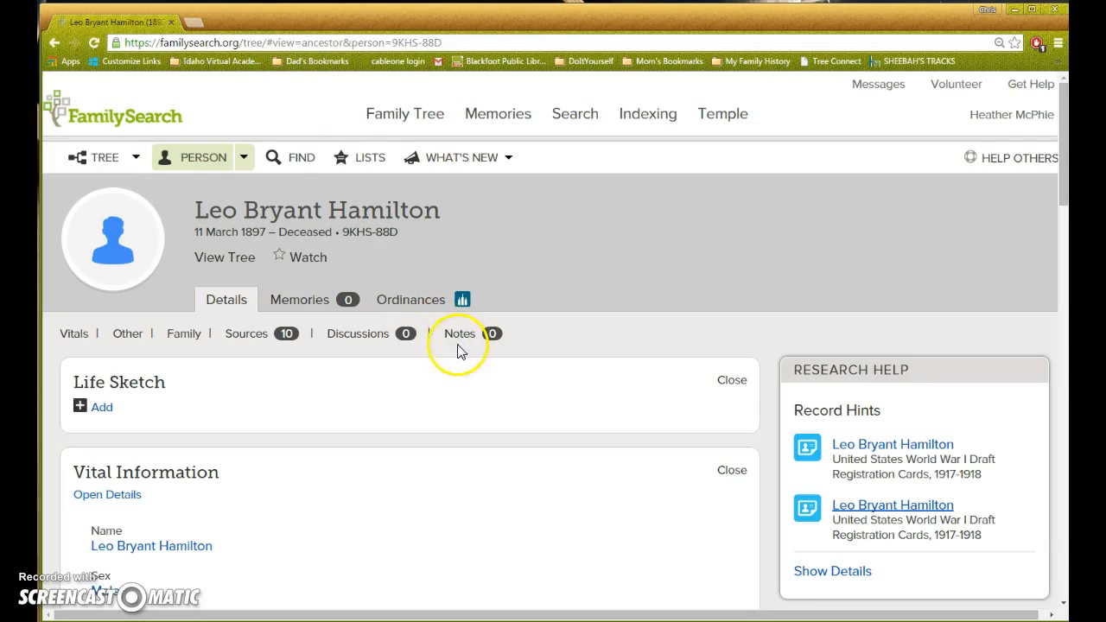
# - Show the woman listed after the couple among the recently viewed people in the pedigree tree, and open her record hints
pyautogui.click(138, 161)
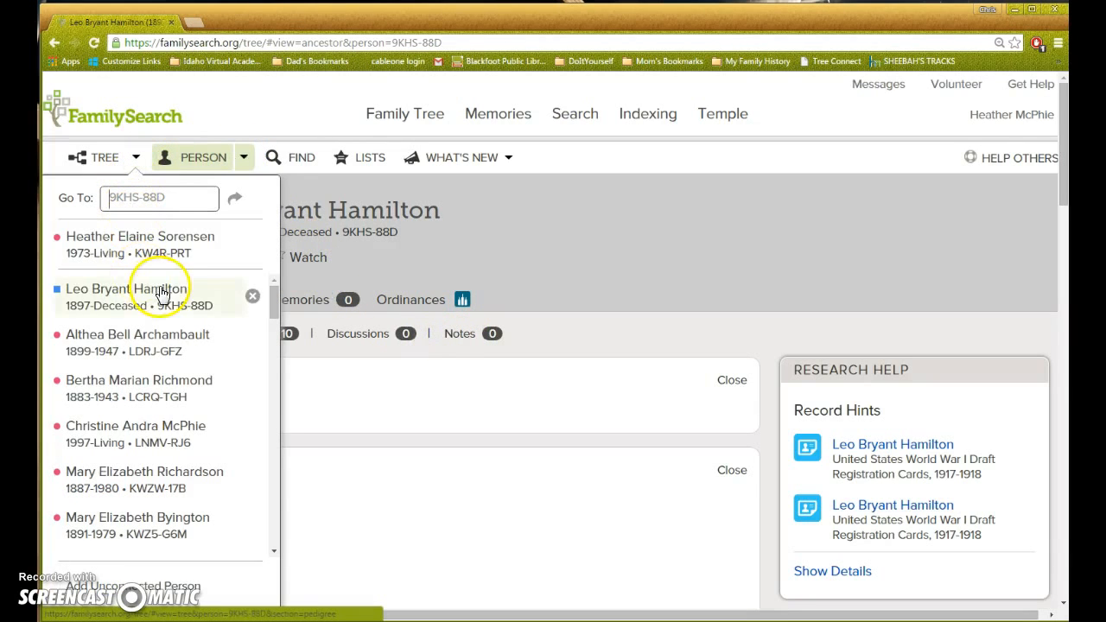
pyautogui.click(127, 391)
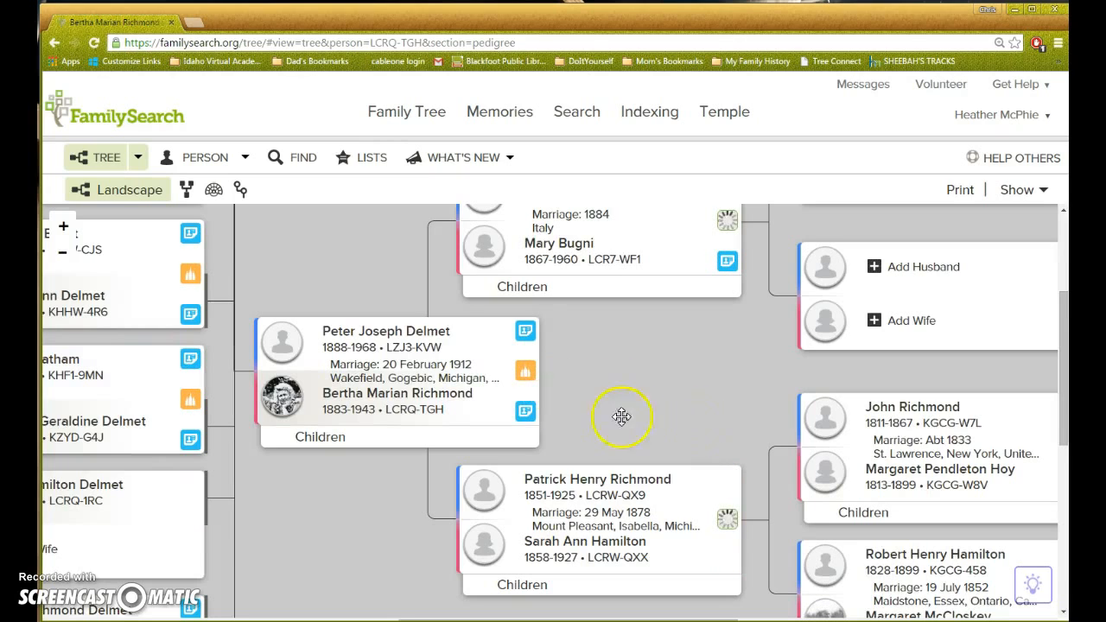
pyautogui.click(525, 413)
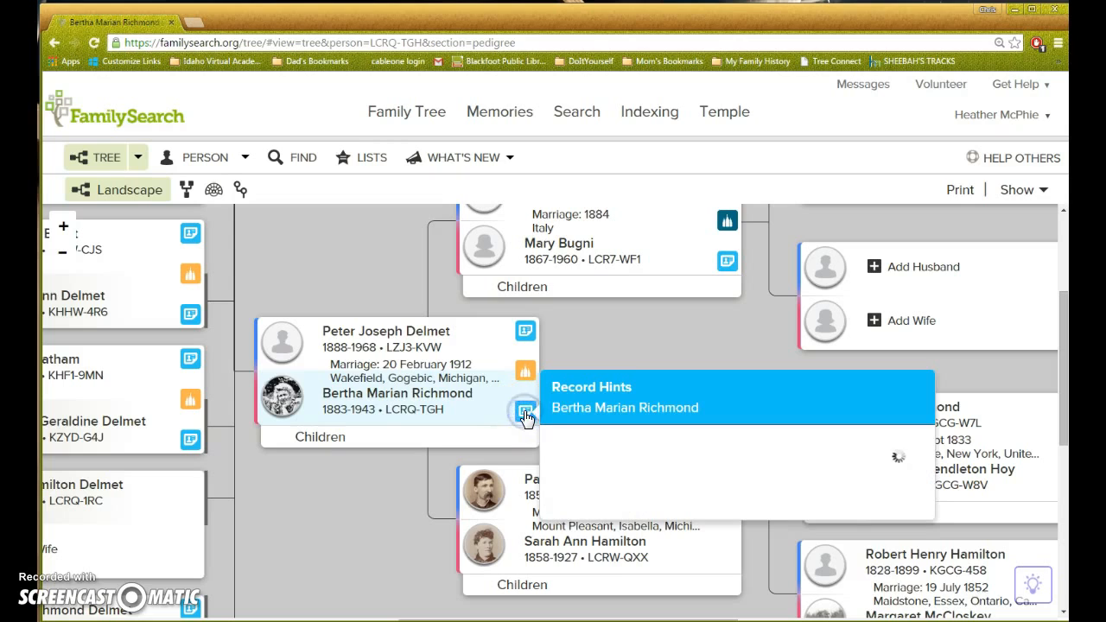
pyautogui.scroll(-1, 802, 420)
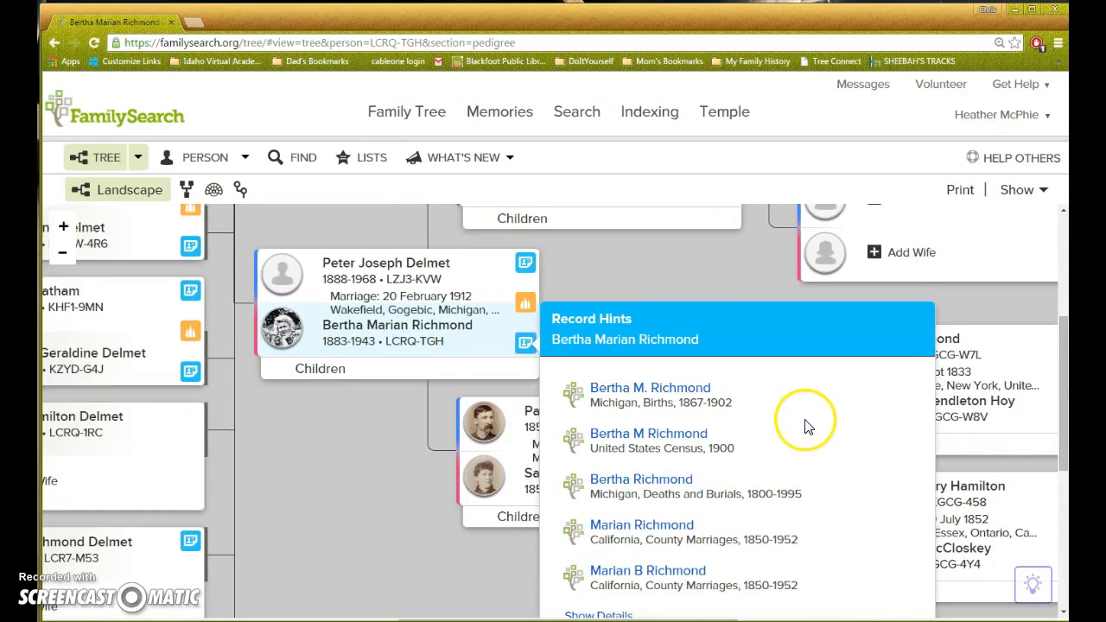
pyautogui.scroll(-1, 804, 426)
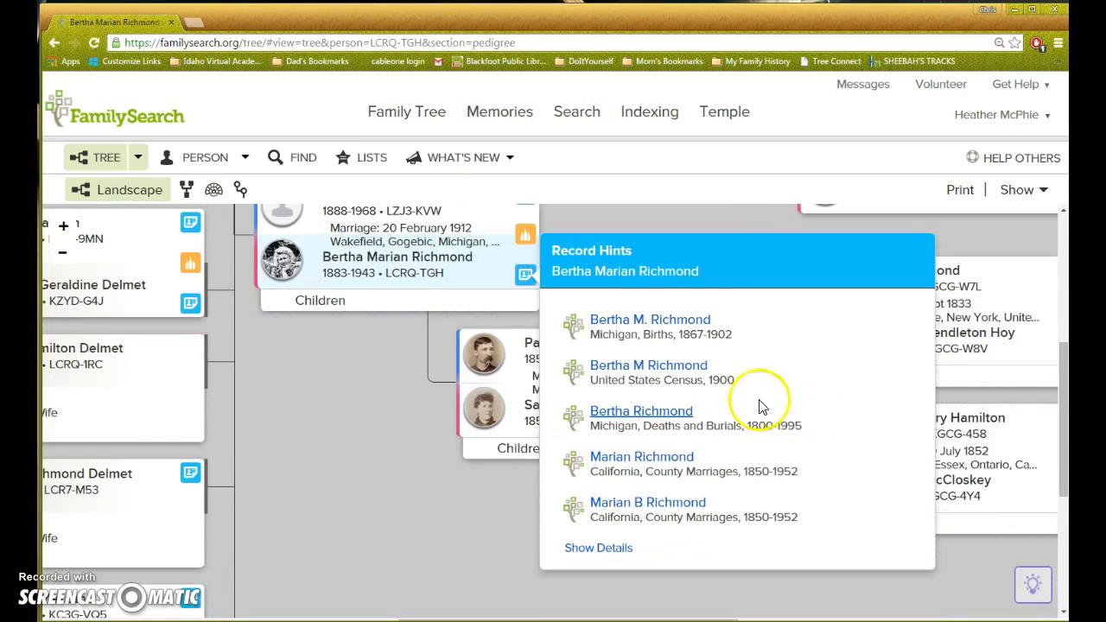
# - Open all five of her record hints, from the Michigan births record to the California county marriages, in separate new browser tabs
pyautogui.rightClick(668, 324)
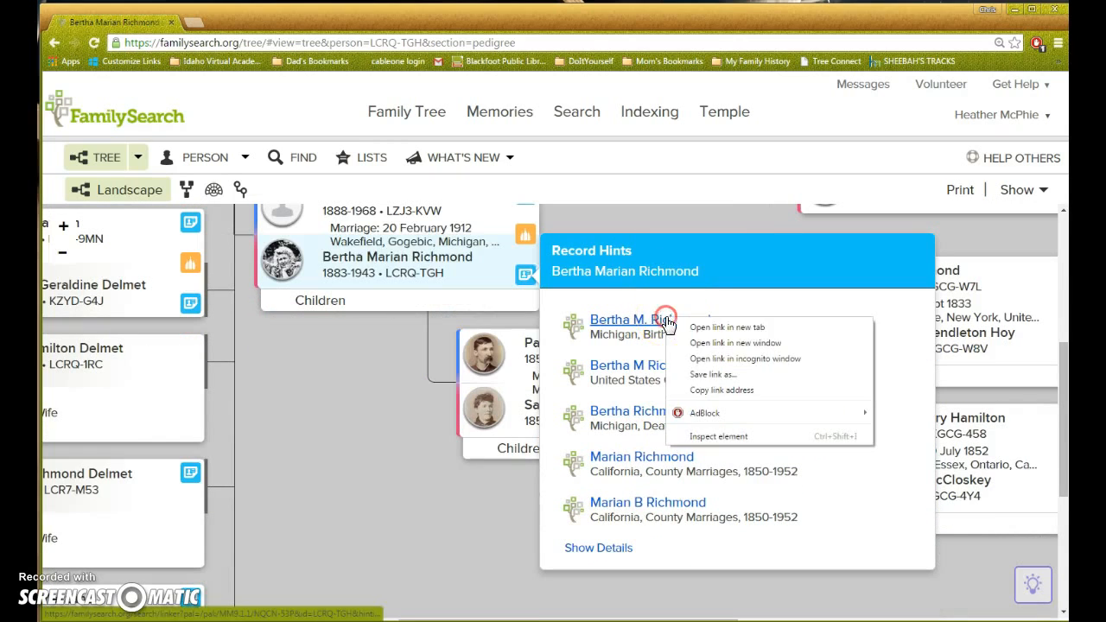
pyautogui.click(722, 329)
pyautogui.rightClick(668, 366)
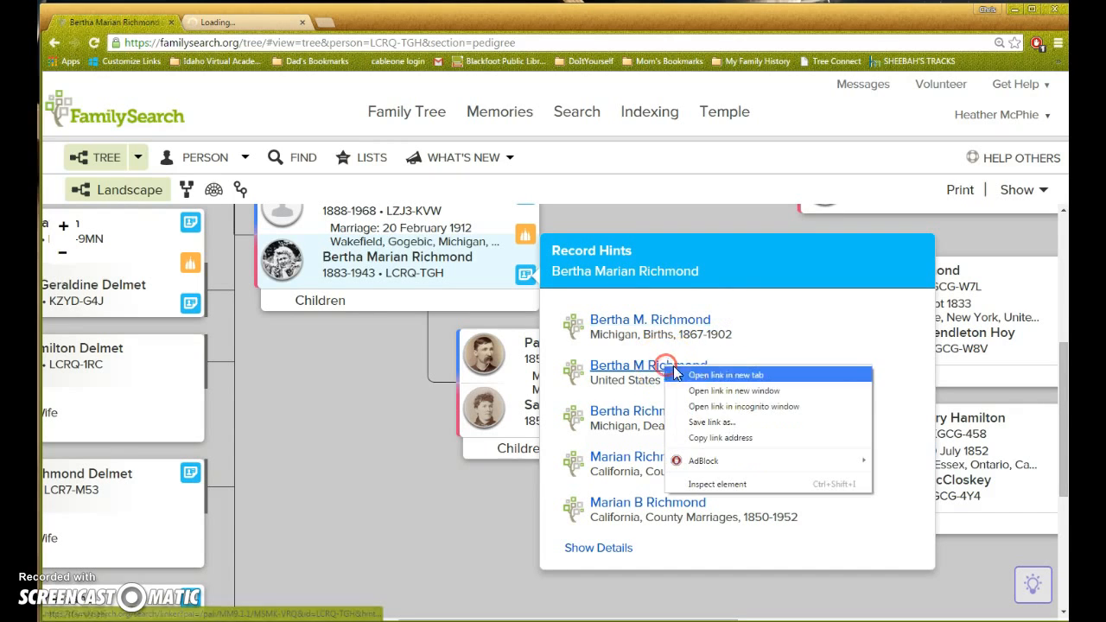
pyautogui.click(676, 374)
pyautogui.rightClick(671, 412)
pyautogui.click(731, 424)
pyautogui.rightClick(676, 458)
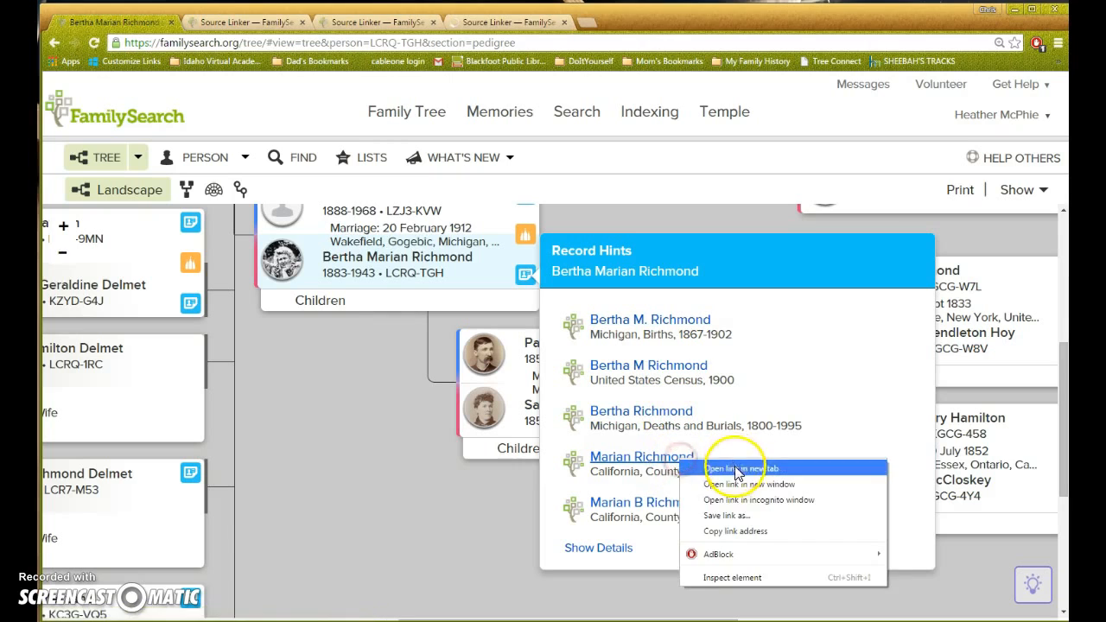
pyautogui.click(736, 472)
pyautogui.rightClick(668, 504)
pyautogui.click(710, 518)
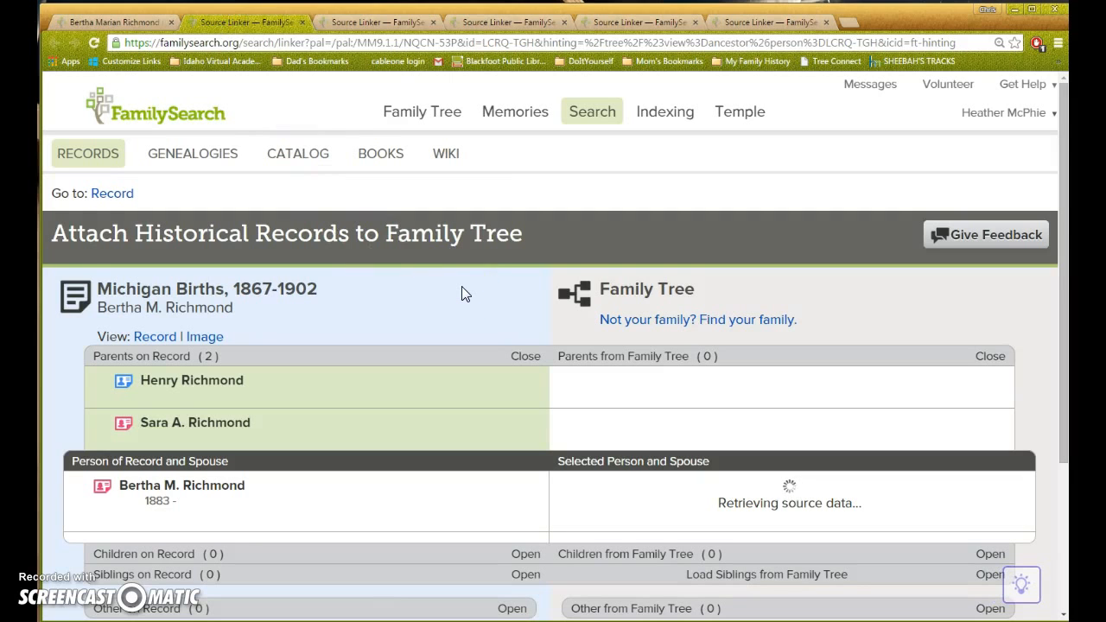
# - Attach the Michigan Births, 1867-1902 record to the daughter of the record in the Family Tree
pyautogui.scroll(-1, 461, 286)
pyautogui.scroll(-1, 471, 287)
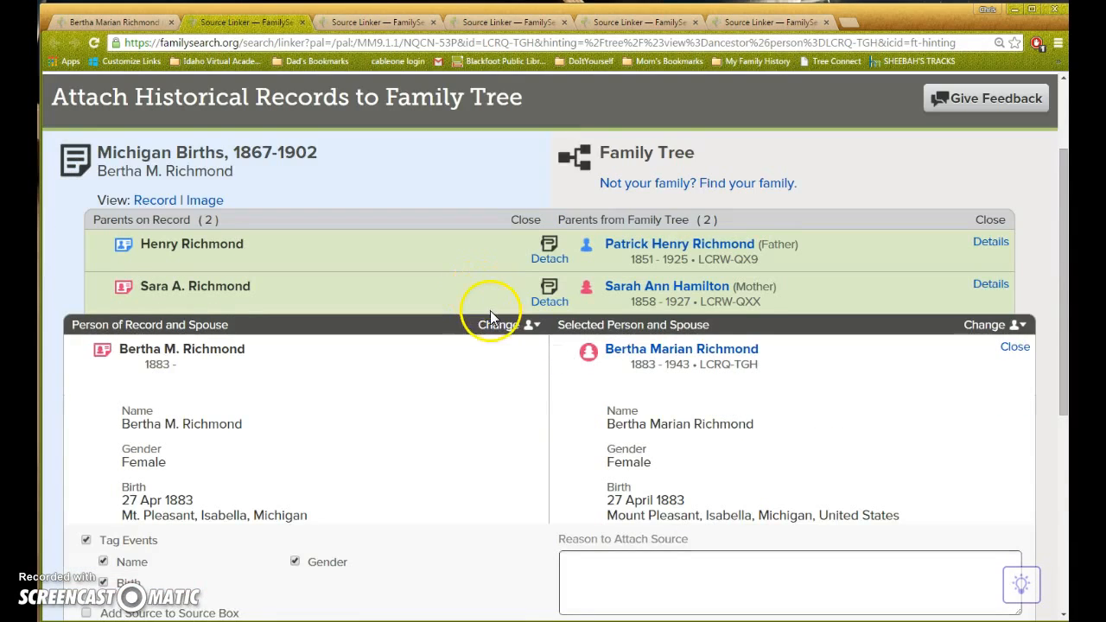
pyautogui.scroll(-2, 490, 313)
pyautogui.scroll(-1, 457, 329)
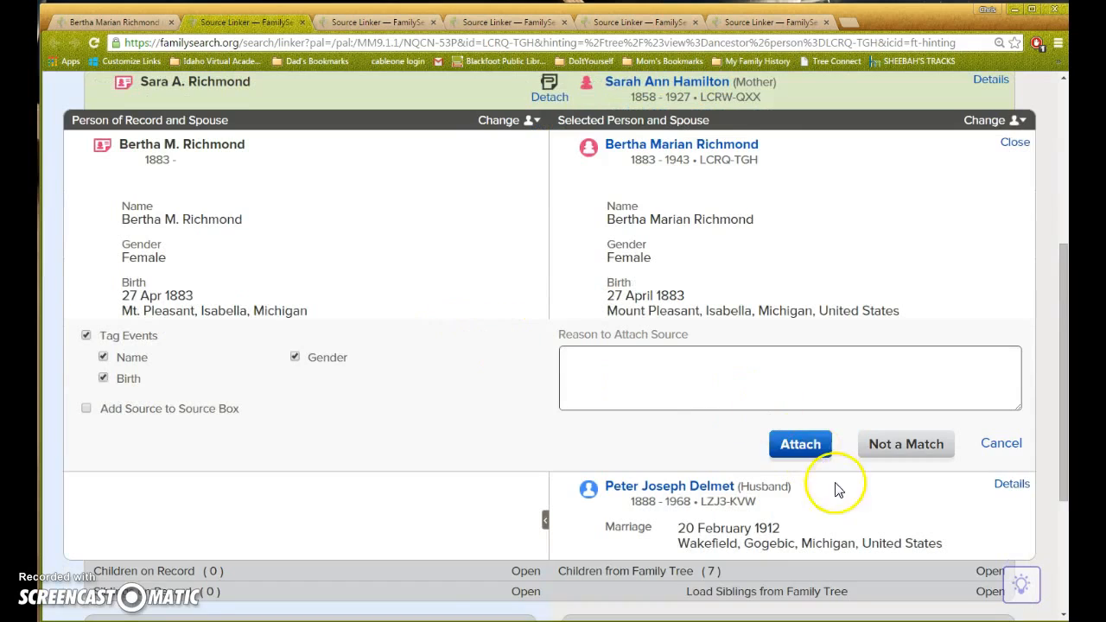
pyautogui.click(802, 447)
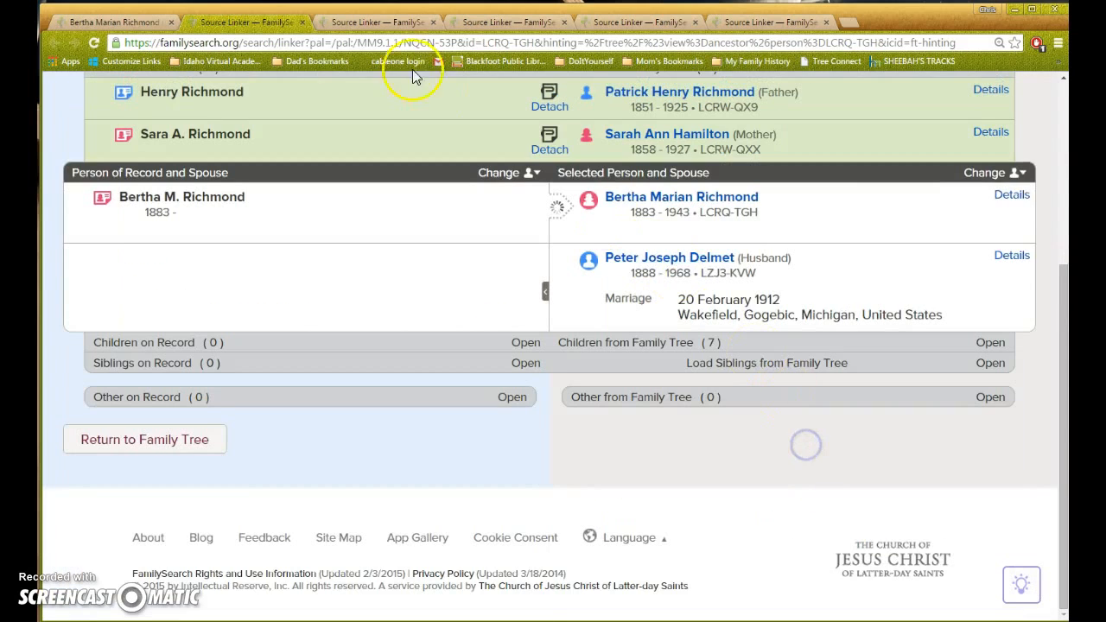
# - Attach the 1900 United States census record to the same woman in the Family Tree
pyautogui.click(377, 23)
pyautogui.scroll(-3, 501, 303)
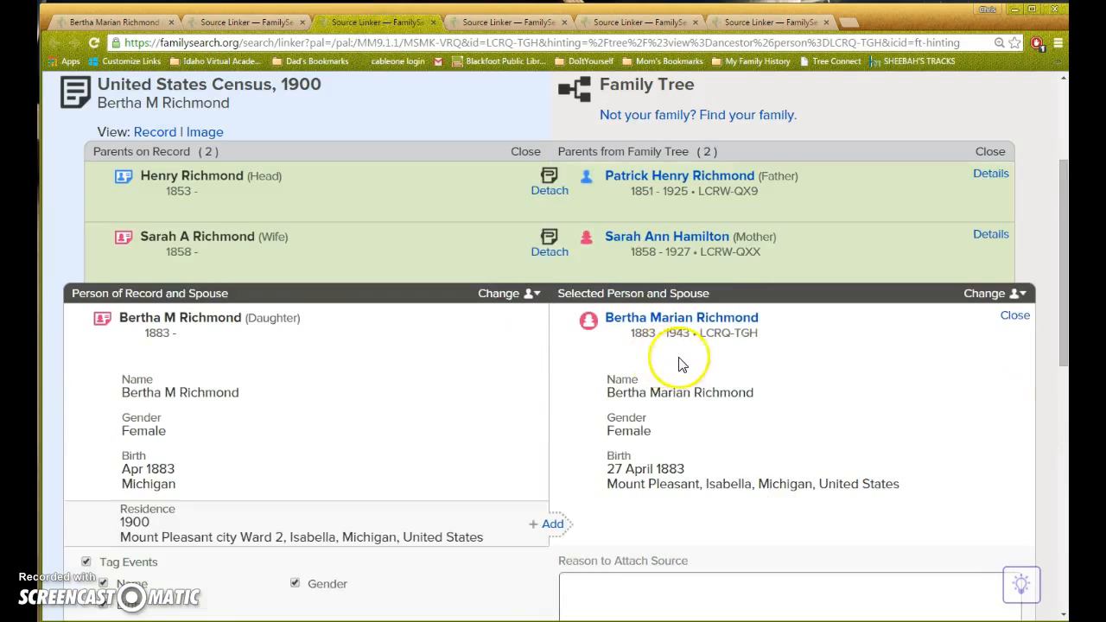
pyautogui.scroll(-3, 666, 363)
pyautogui.click(801, 474)
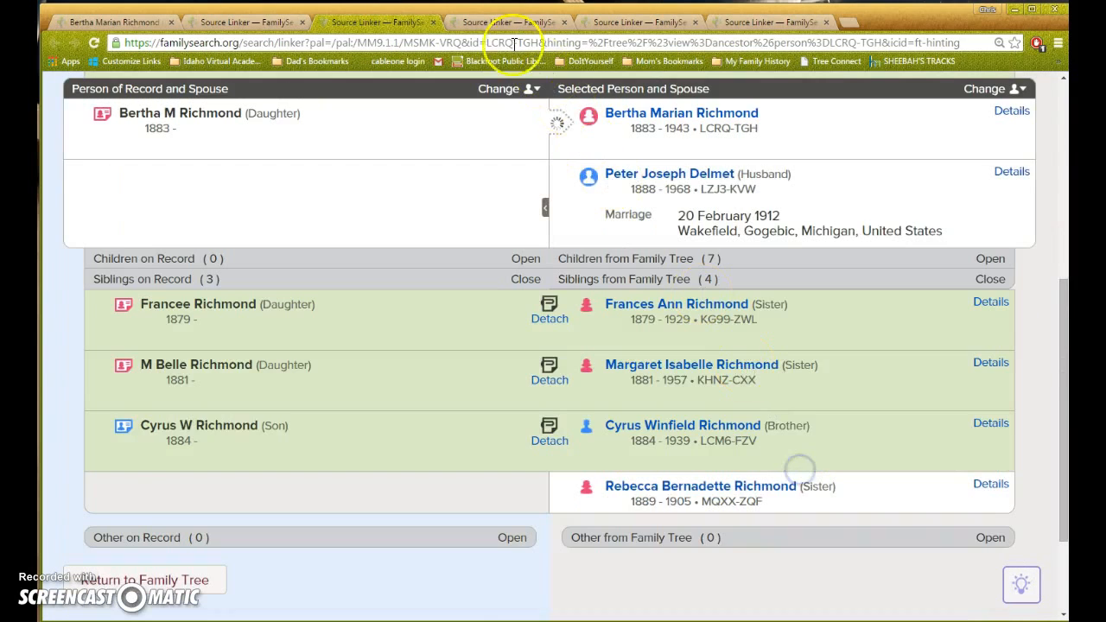
# - Attach the record hint listing the son born in 1917 to the selected woman in the Family Tree
pyautogui.click(506, 22)
pyautogui.scroll(-4, 656, 337)
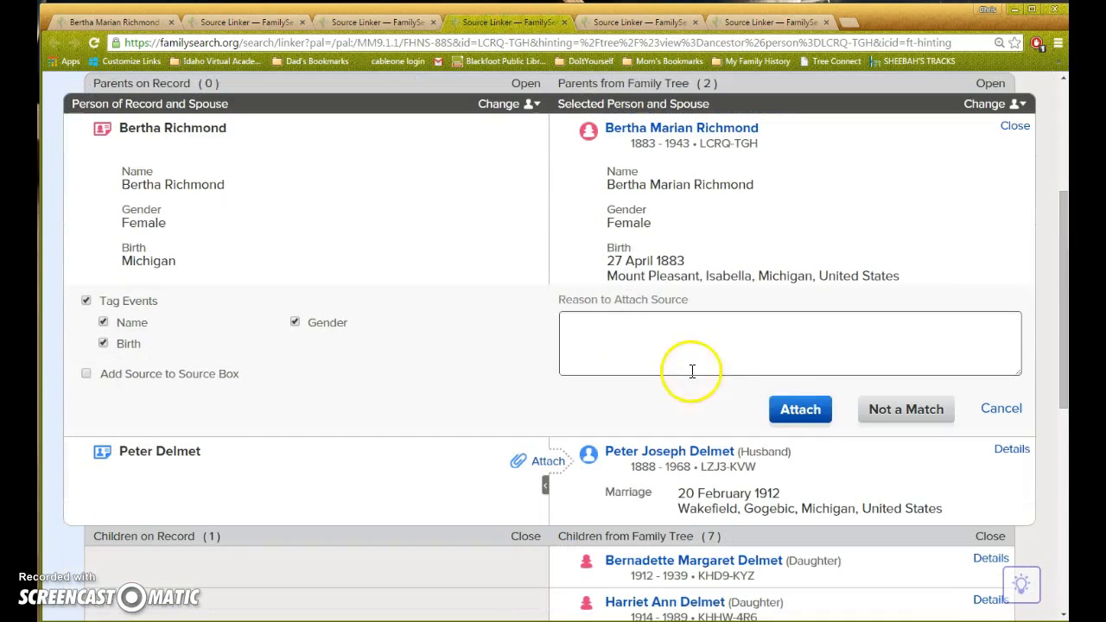
pyautogui.click(802, 410)
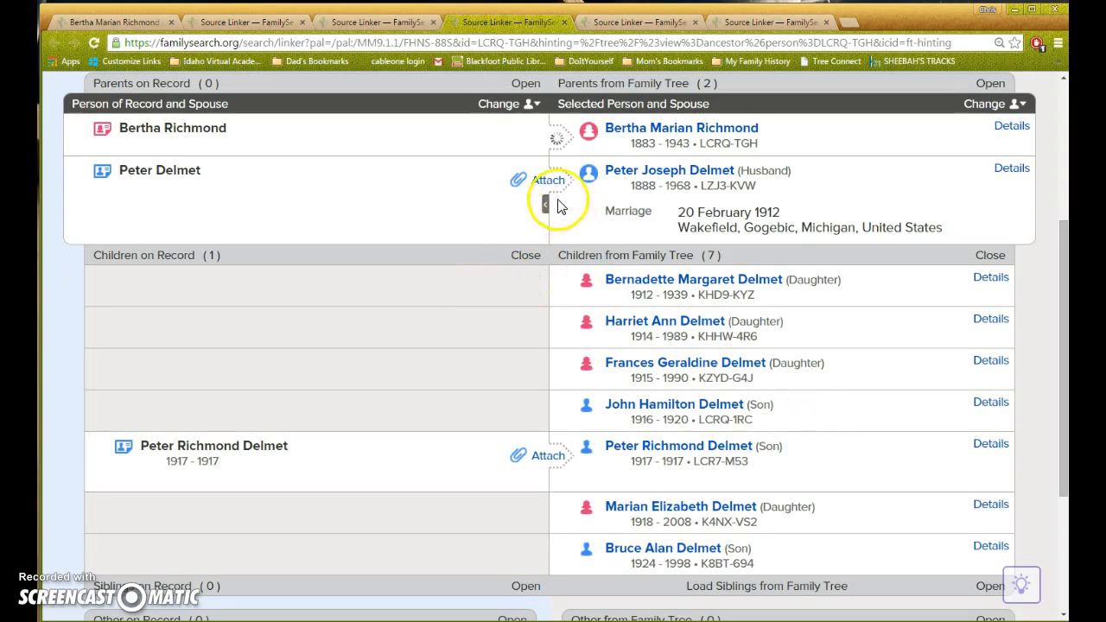
# - Attach both California, County Marriages, 1850-1952 records to the same woman in the Family Tree
pyautogui.click(629, 25)
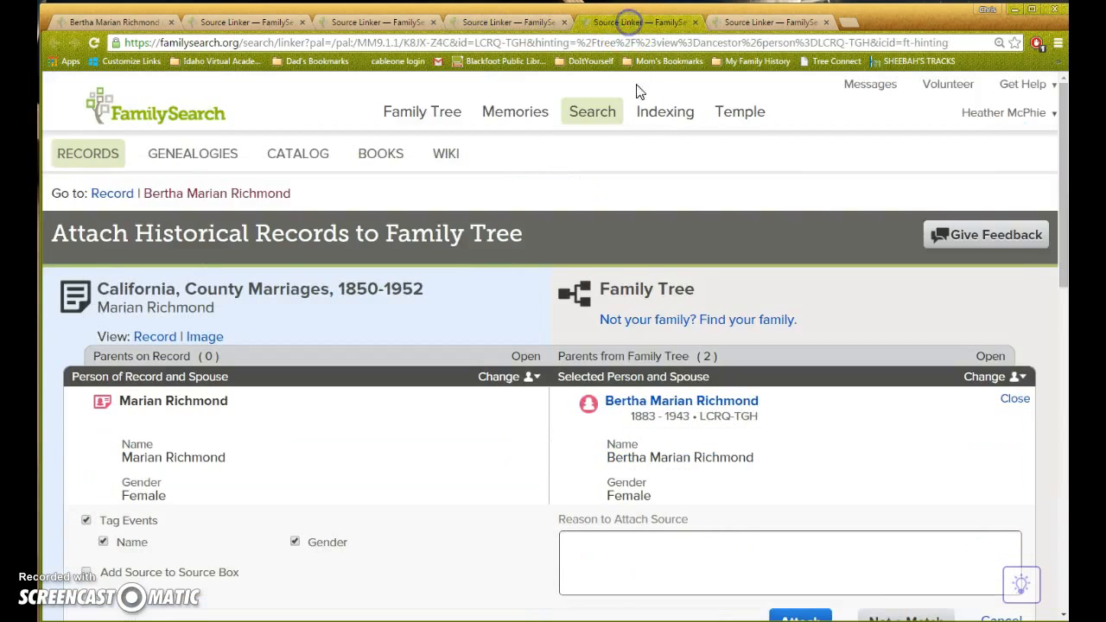
pyautogui.scroll(-3, 657, 210)
pyautogui.click(800, 350)
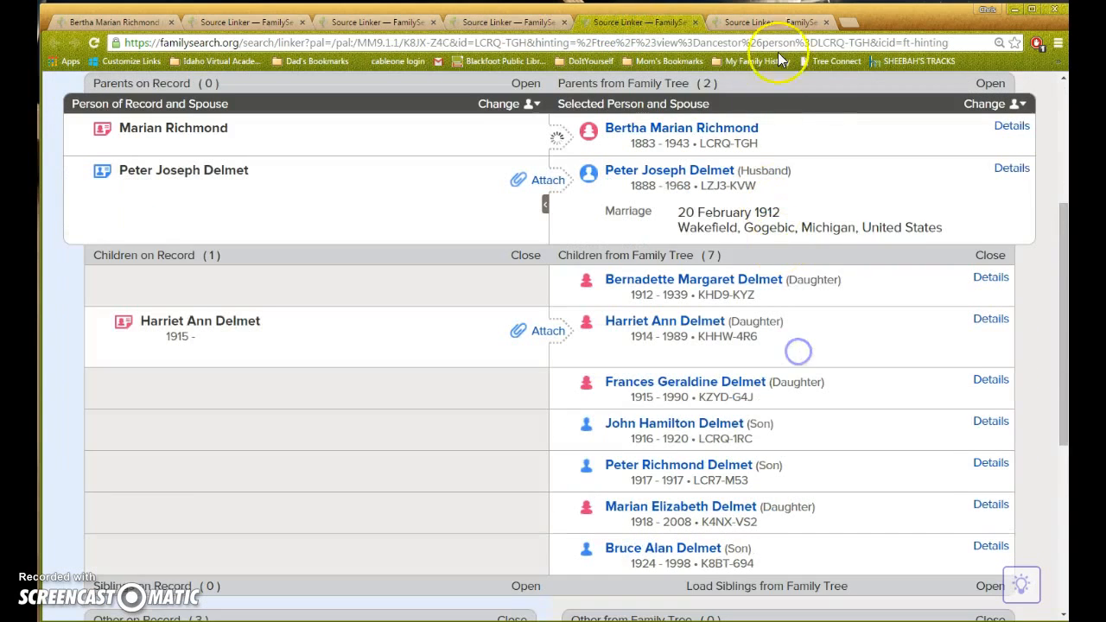
pyautogui.click(765, 22)
pyautogui.scroll(-3, 781, 213)
pyautogui.scroll(-1, 779, 212)
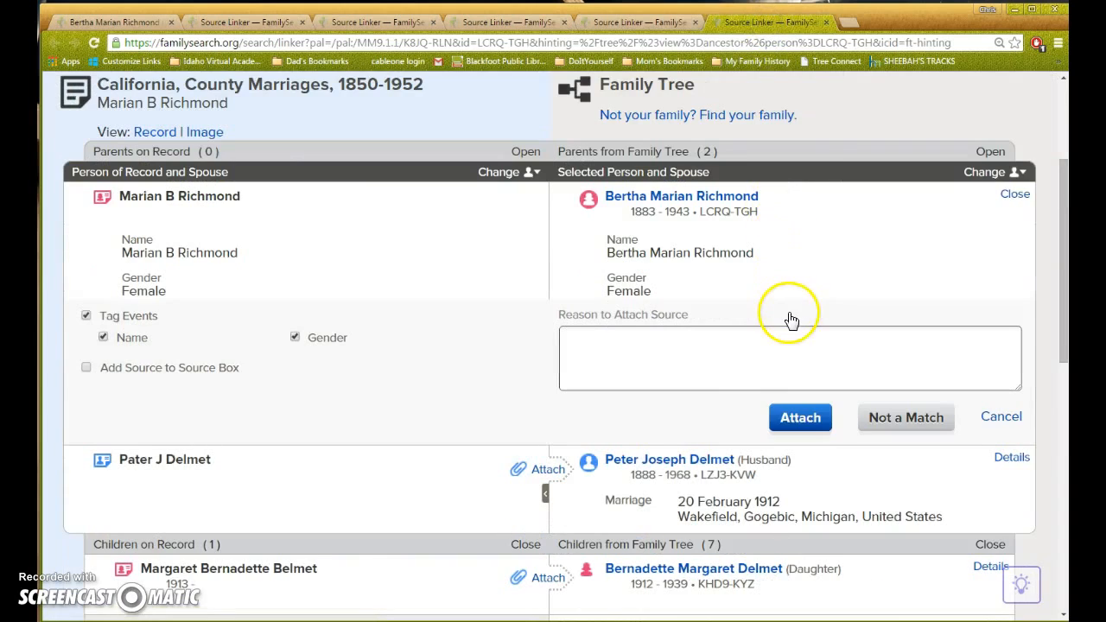
pyautogui.click(793, 418)
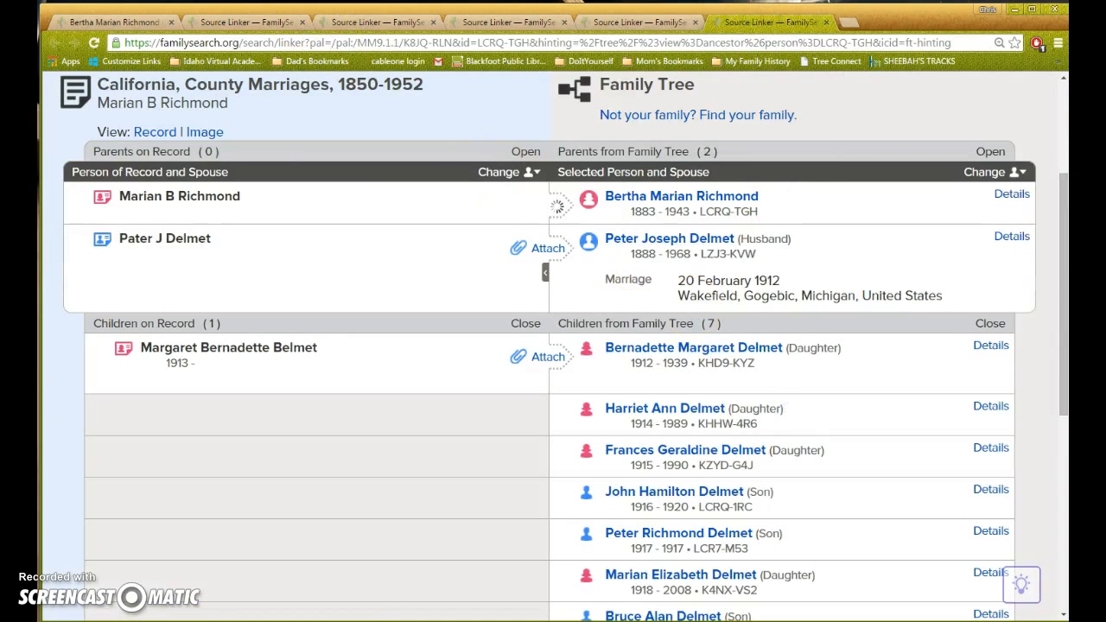
# - Close the finished browser tabs for the Michigan births and 1900 census records
pyautogui.click(233, 26)
pyautogui.scroll(1, 299, 130)
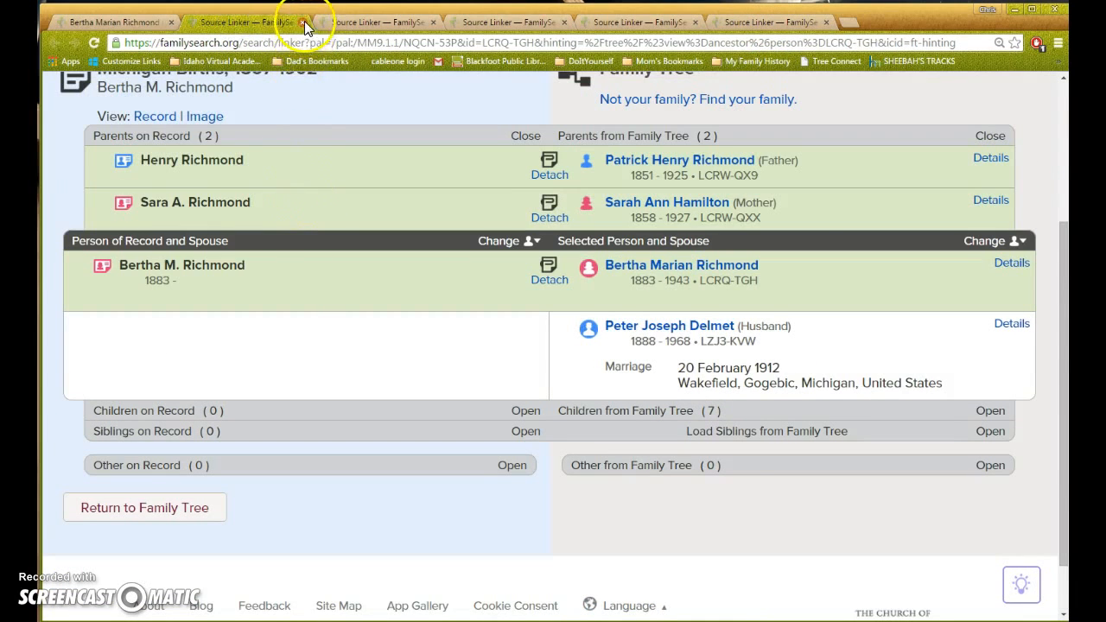
pyautogui.click(304, 23)
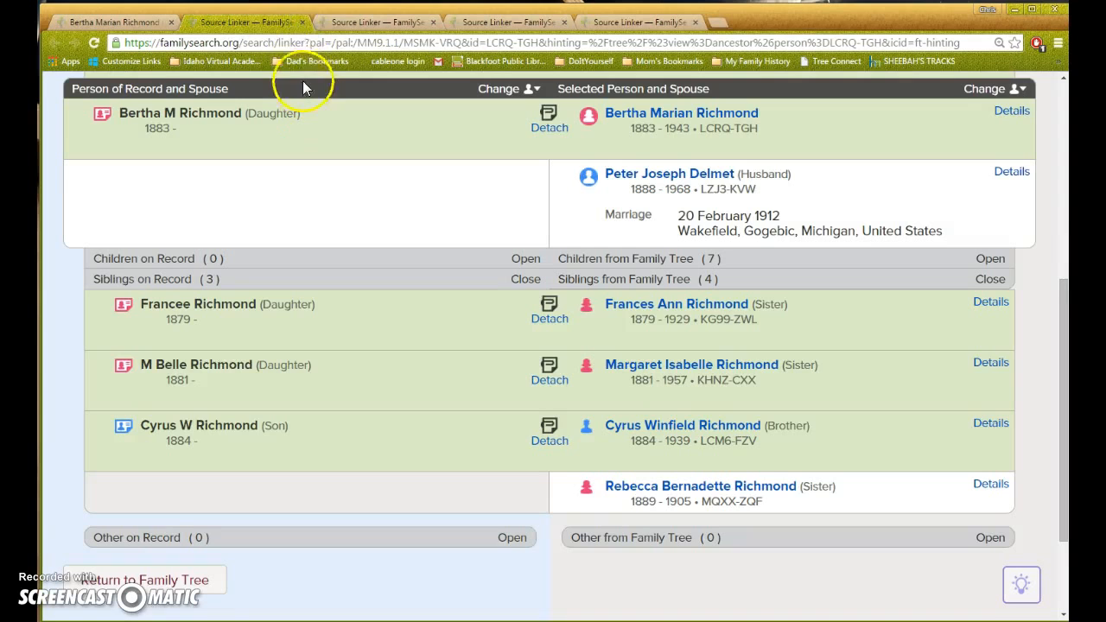
pyautogui.click(302, 22)
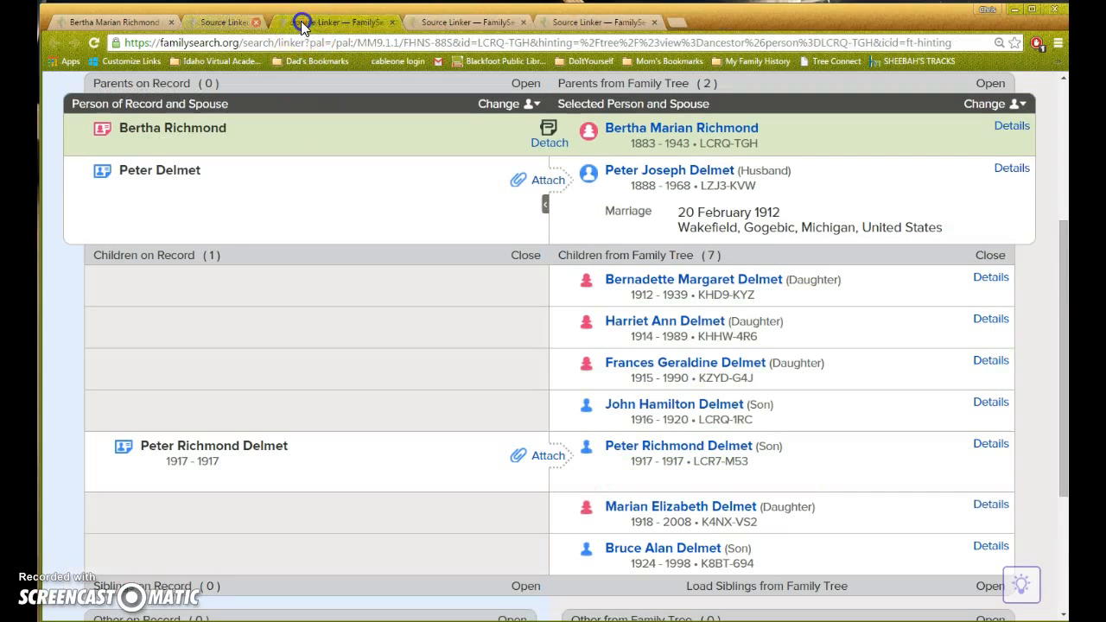
# - Attach the record listing the son born in 1917 to the woman's husband in the Family Tree
pyautogui.click(555, 183)
pyautogui.scroll(-3, 709, 309)
pyautogui.click(921, 225)
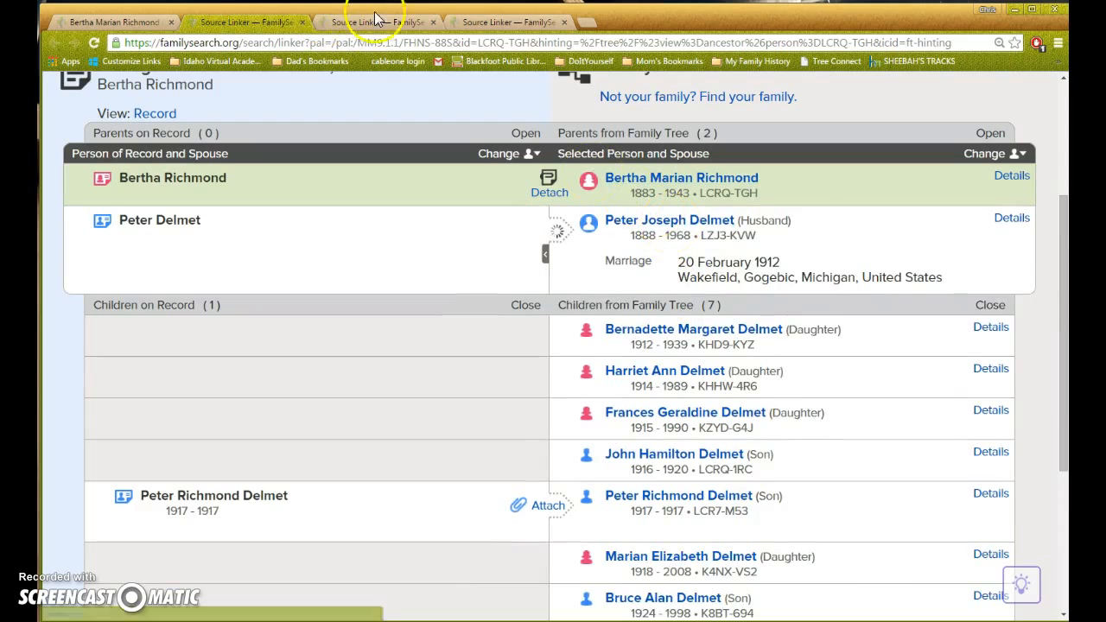
# - Attach both California, County Marriages records to the woman's husband in the Family Tree
pyautogui.click(385, 23)
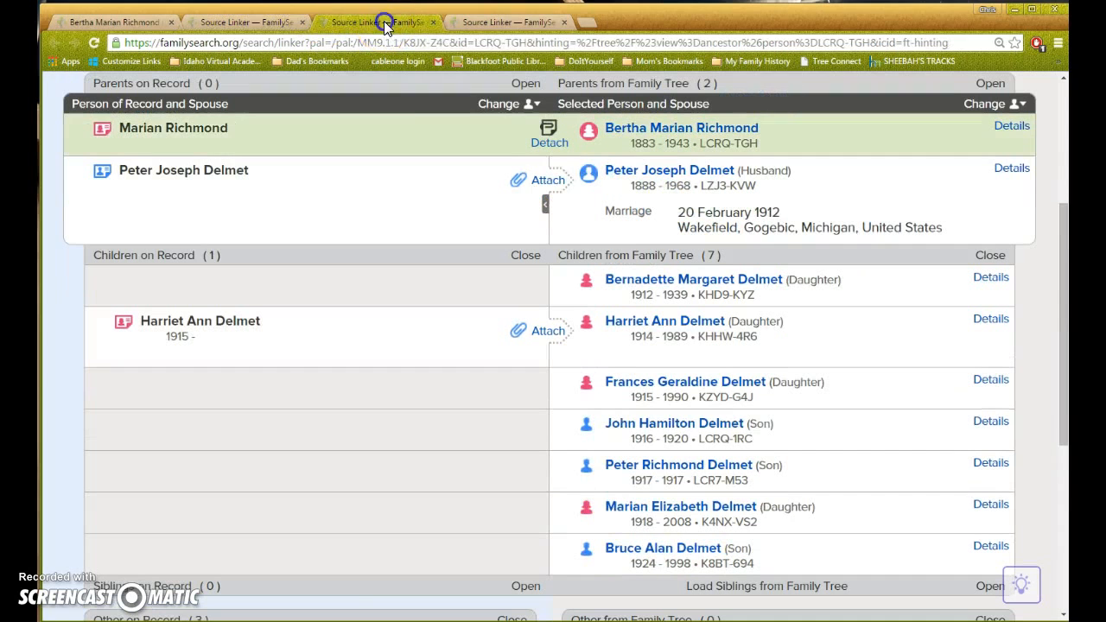
pyautogui.click(555, 181)
pyautogui.scroll(-3, 666, 268)
pyautogui.click(935, 309)
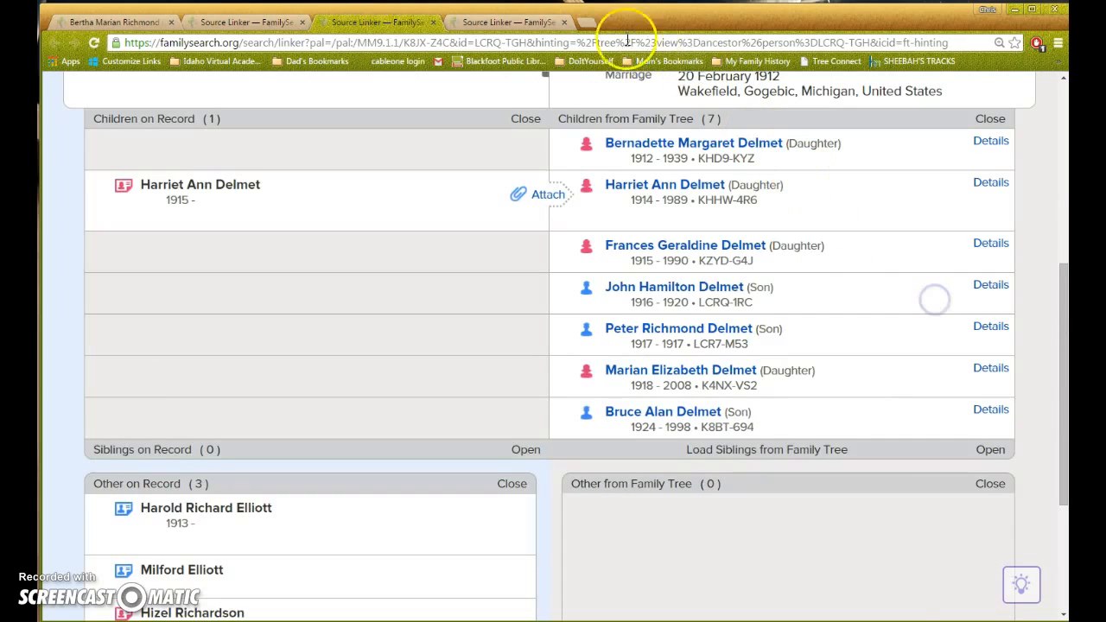
pyautogui.click(505, 26)
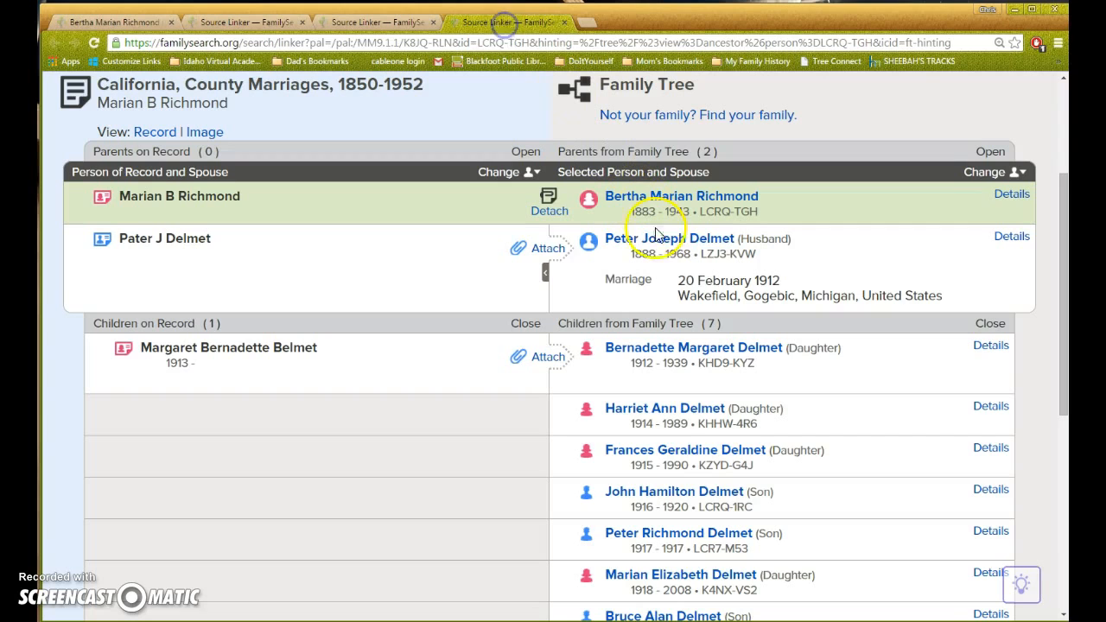
pyautogui.click(555, 250)
pyautogui.scroll(-1, 667, 339)
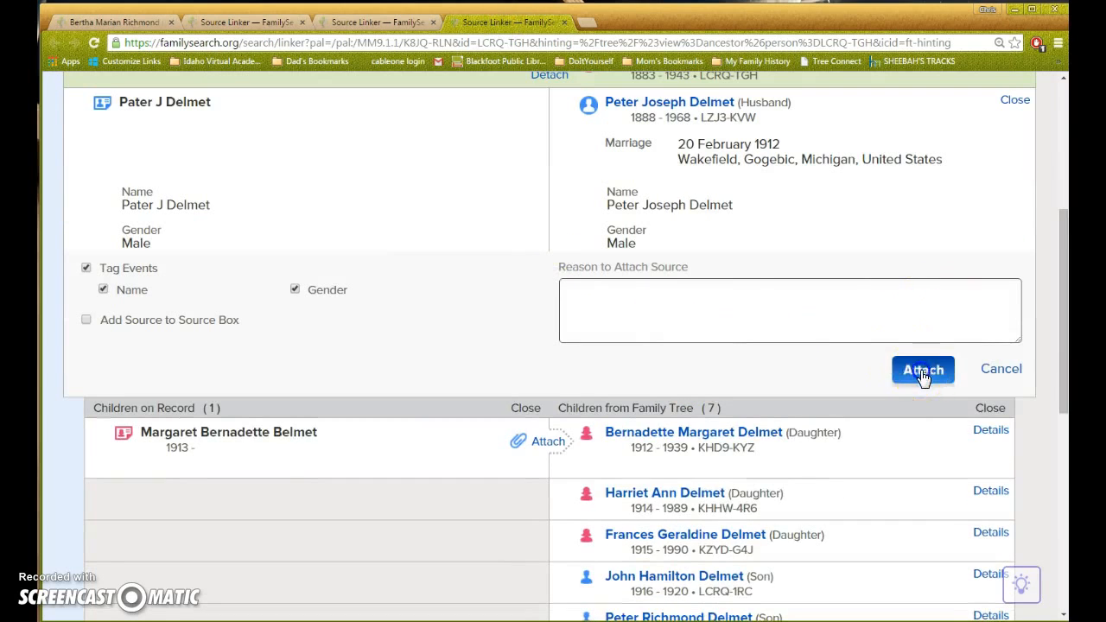
pyautogui.click(924, 374)
# - Attach the 1917 child's record to the matching son in the Family Tree
pyautogui.click(231, 26)
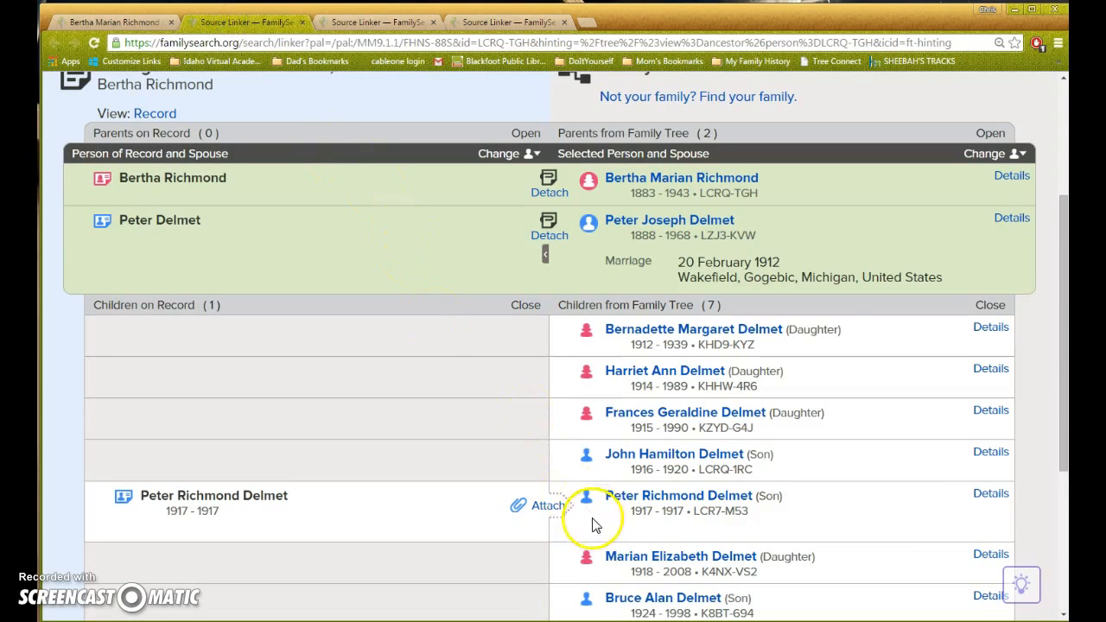
pyautogui.click(548, 509)
pyautogui.scroll(-3, 869, 506)
pyautogui.click(905, 506)
# - Attach the first California, County Marriages record, dated 26 May 1934, to the matching daughter in the Family Tree
pyautogui.click(418, 23)
pyautogui.click(531, 197)
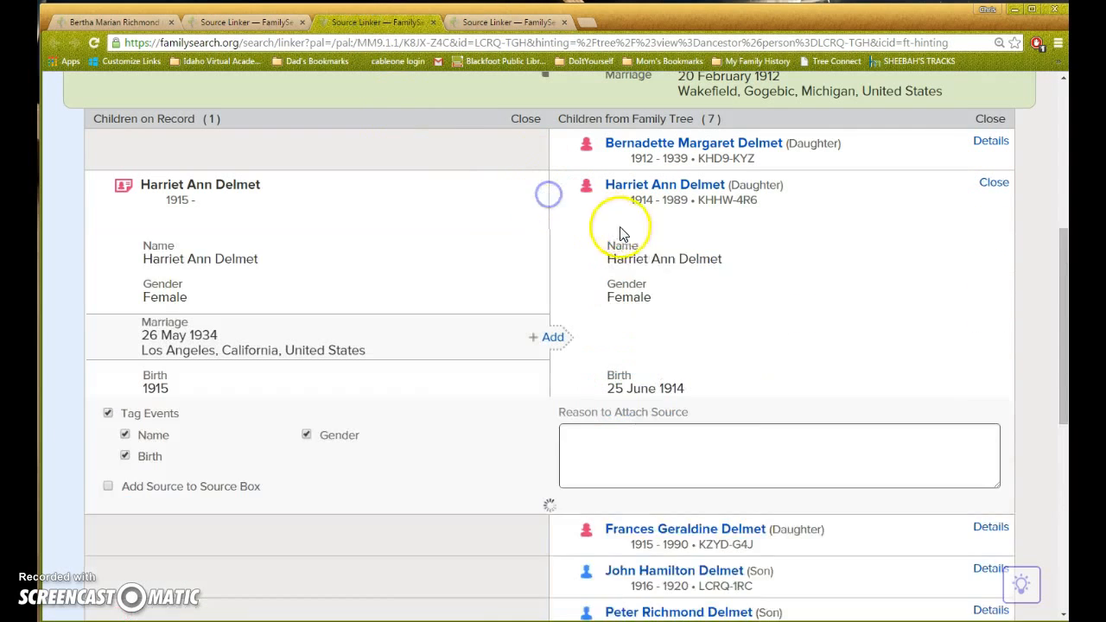
pyautogui.scroll(-3, 832, 326)
pyautogui.click(907, 321)
# - Attach the second California, County Marriages record, dated 10 Oct 1931, to the matching daughter in the Family Tree
pyautogui.click(507, 24)
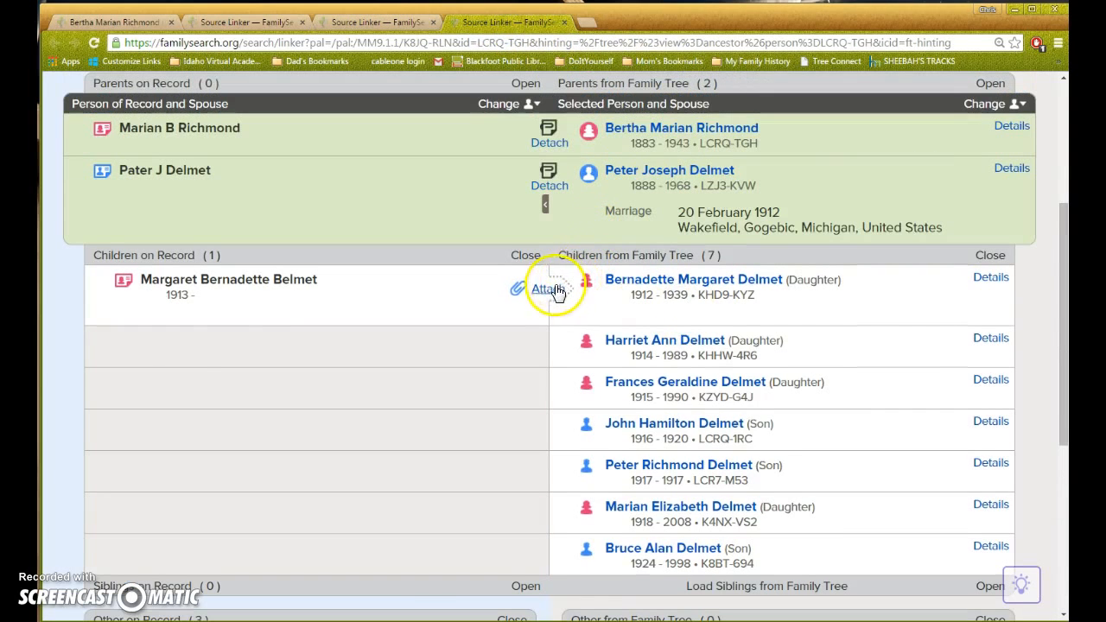
pyautogui.click(558, 292)
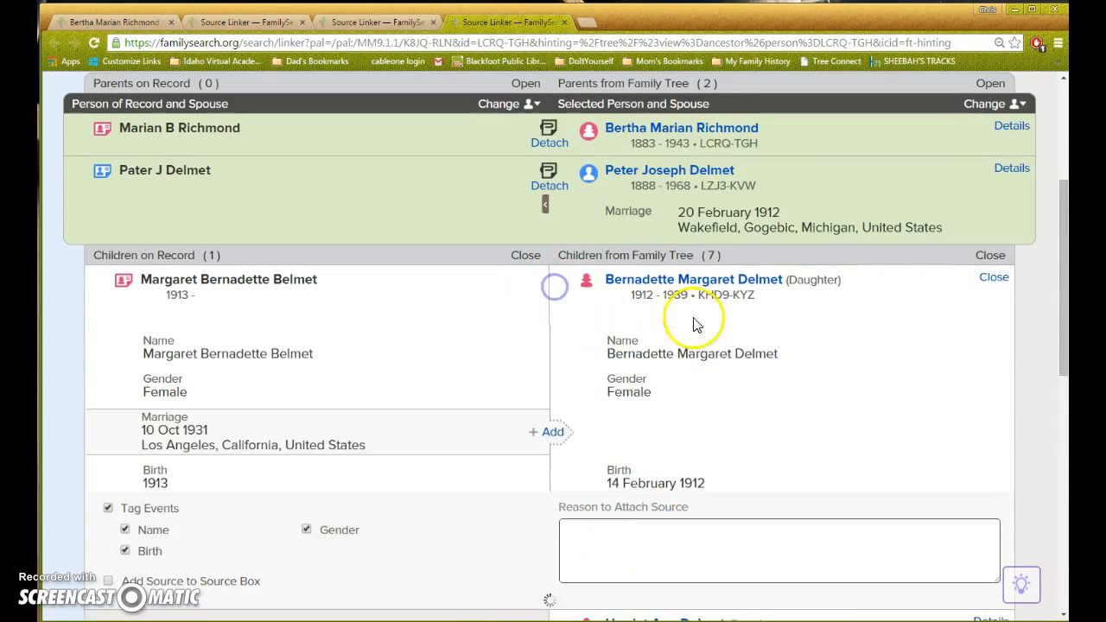
pyautogui.scroll(-3, 802, 383)
pyautogui.click(907, 484)
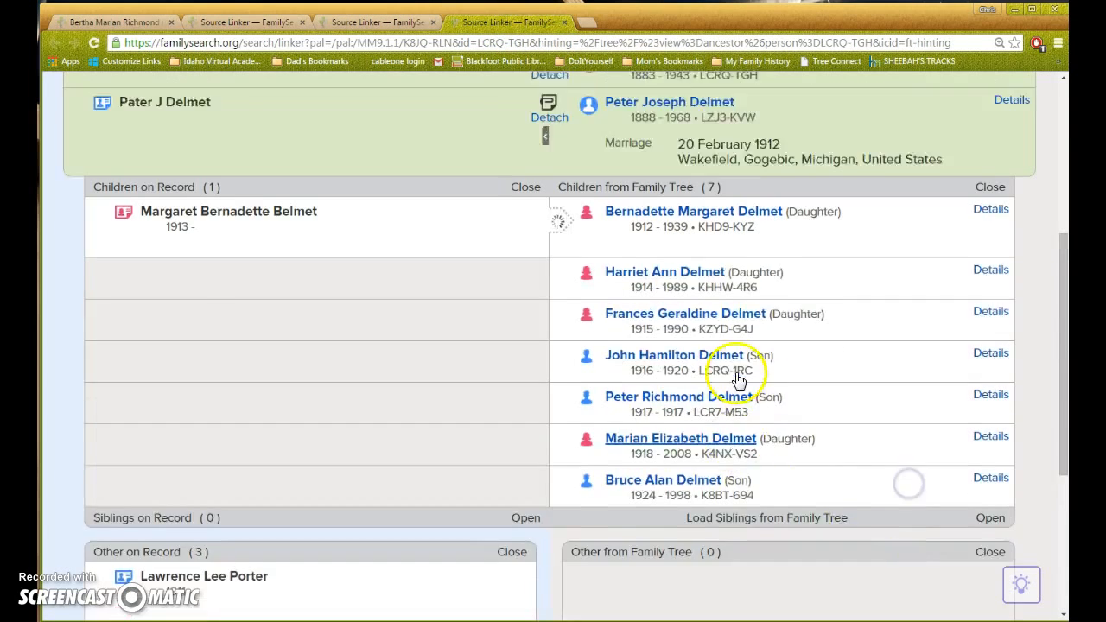
# - Close the finished browser tab of the record for the son born in 1917
pyautogui.click(219, 21)
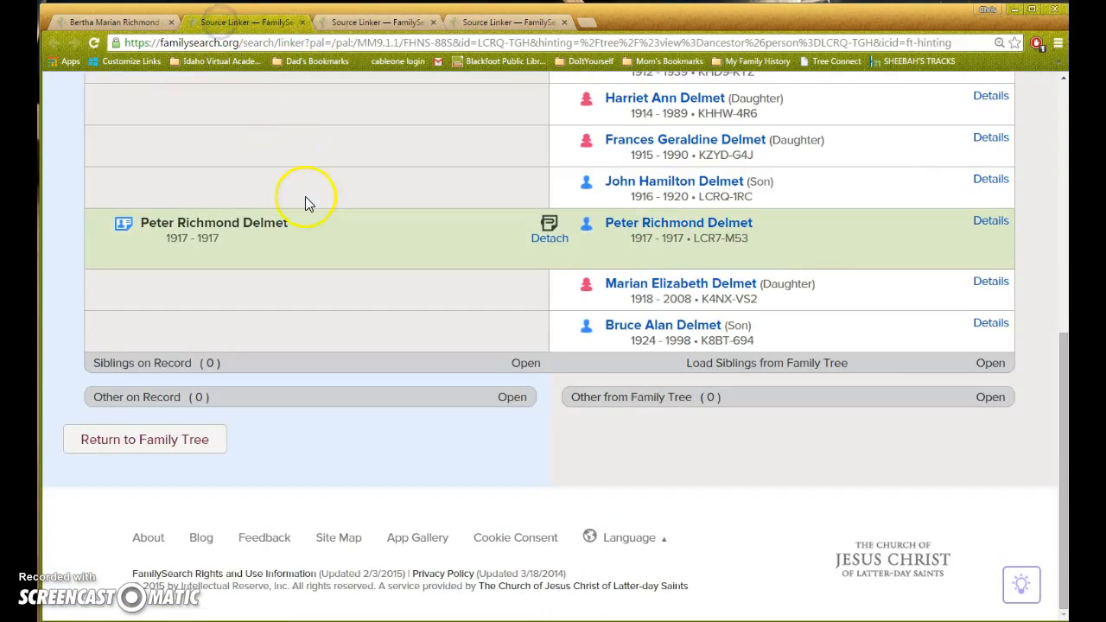
pyautogui.scroll(3, 305, 196)
pyautogui.click(302, 21)
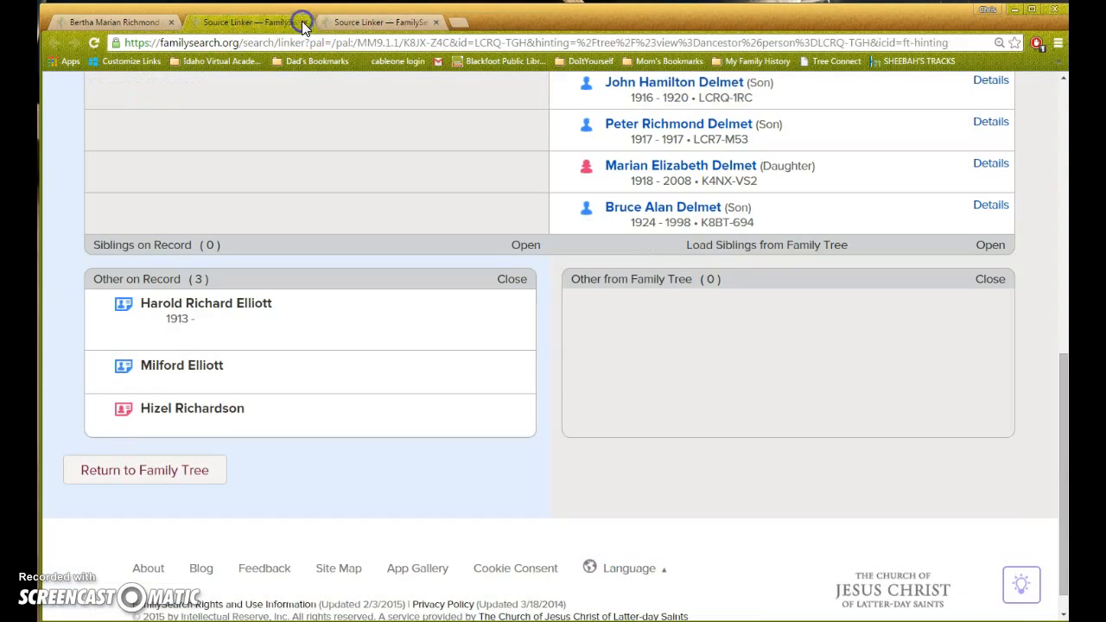
# - Examine the first California marriage record for attached family members and other people on the record still unmatched
pyautogui.scroll(2, 328, 249)
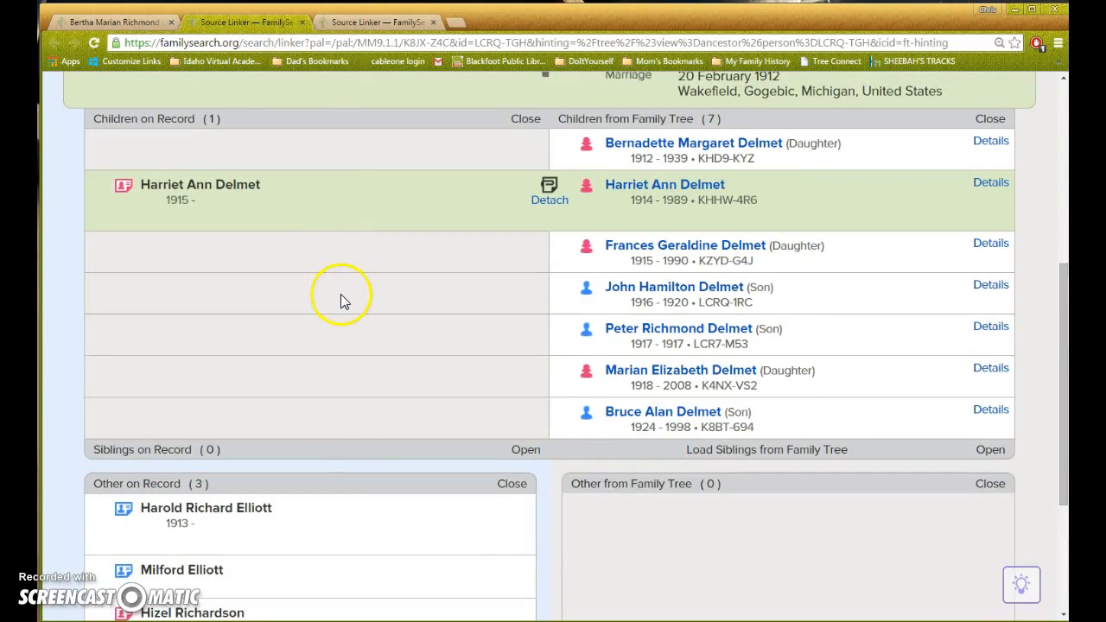
pyautogui.scroll(4, 341, 294)
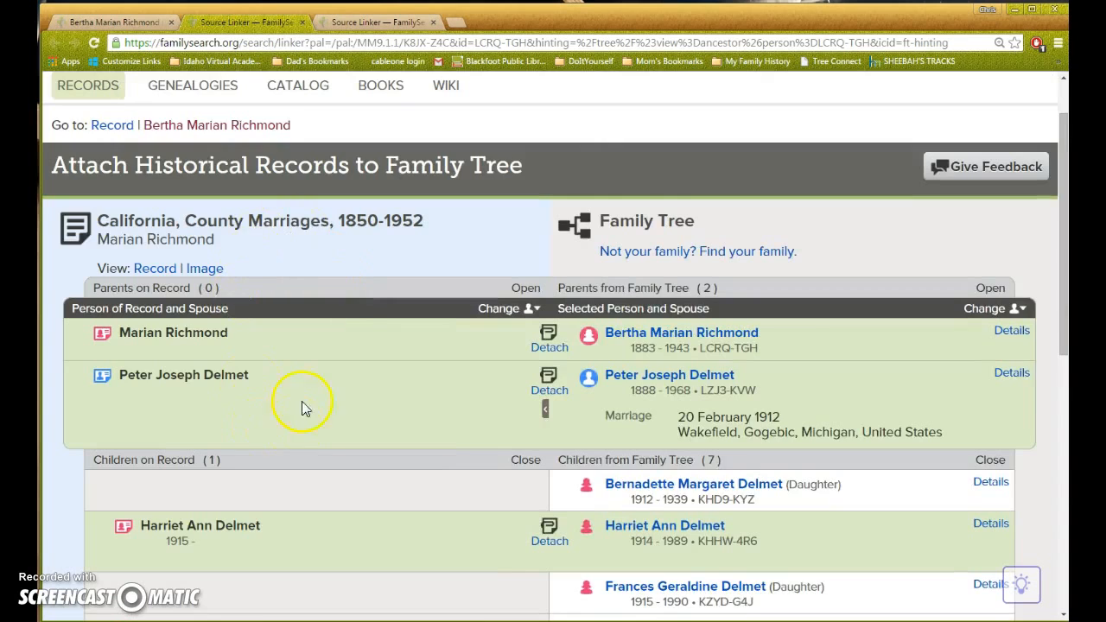
pyautogui.scroll(-2, 298, 407)
pyautogui.scroll(-4, 290, 385)
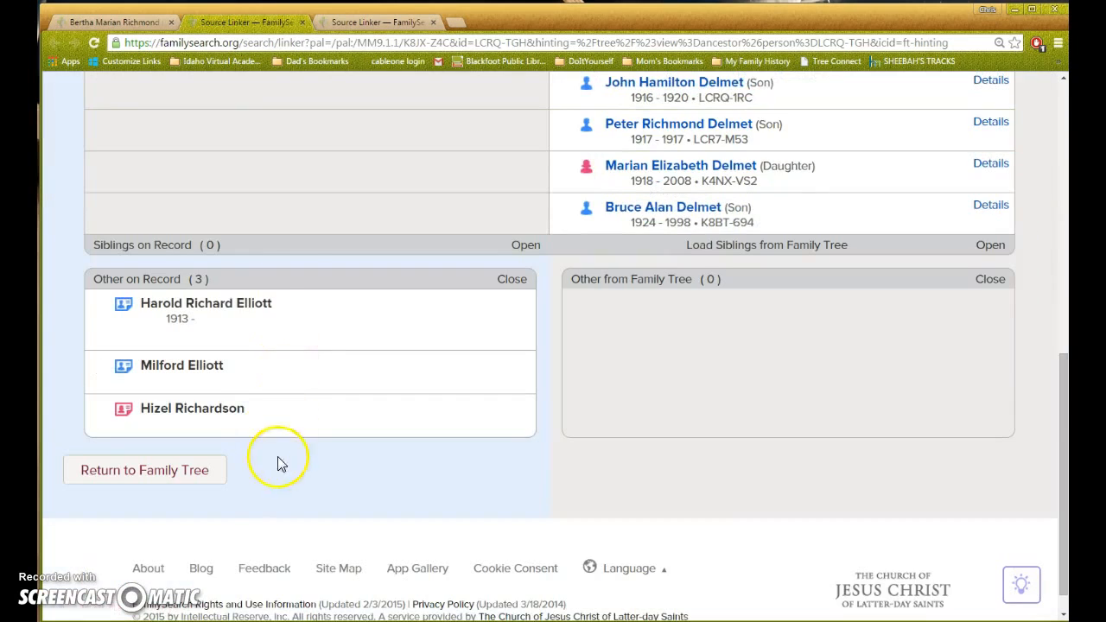
pyautogui.scroll(2, 274, 396)
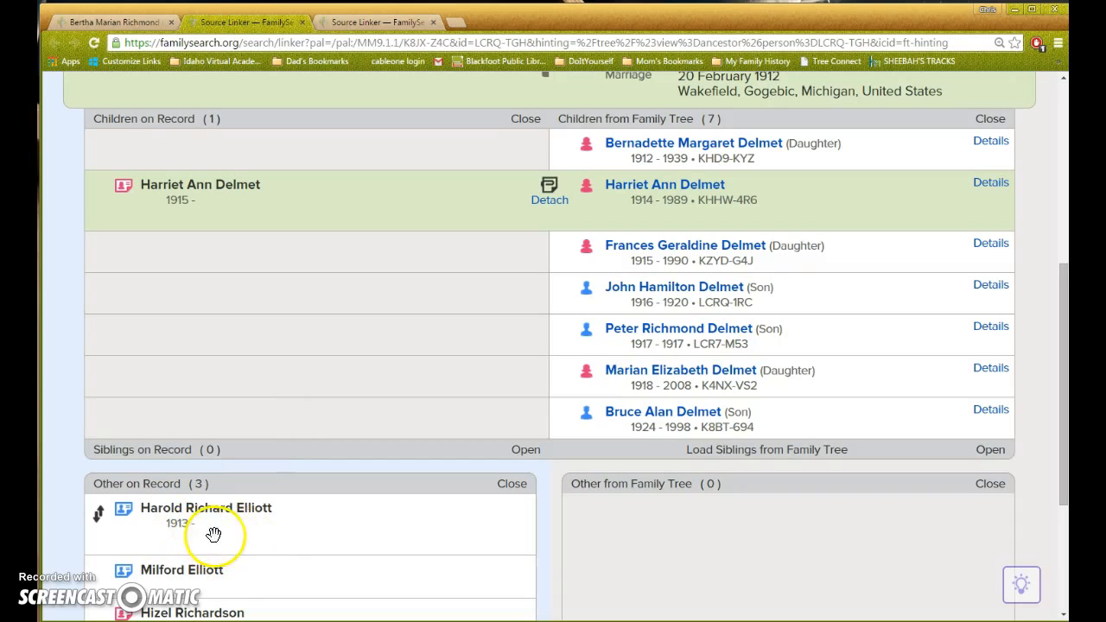
pyautogui.scroll(1, 259, 536)
pyautogui.scroll(4, 262, 540)
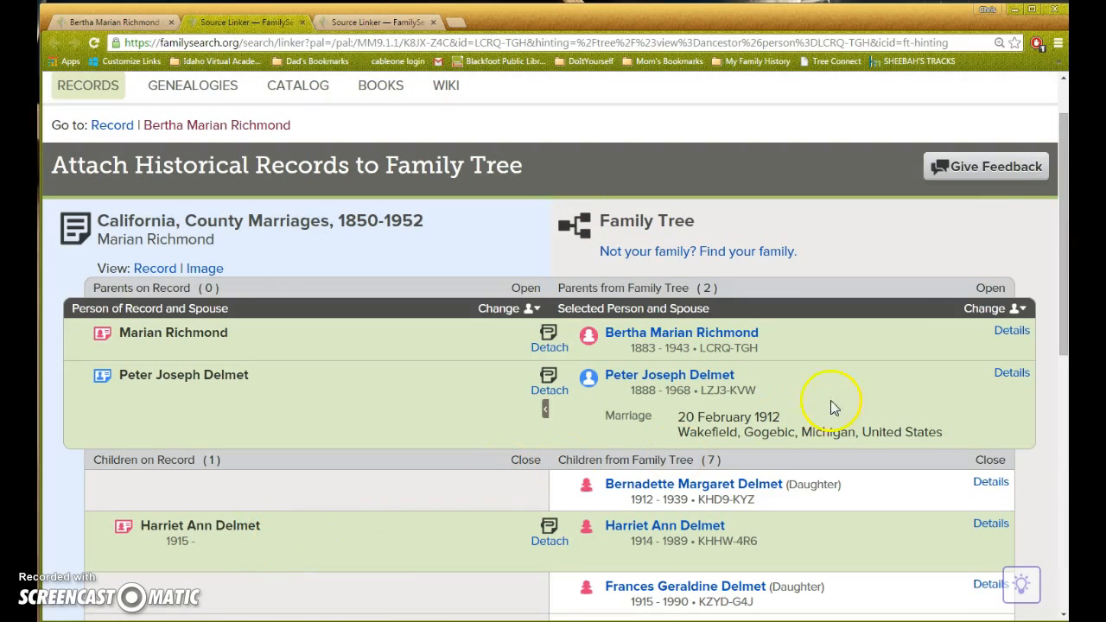
# - Make the daughter married in 1934 the focus person and attach the California marriage record to her husband
pyautogui.click(993, 309)
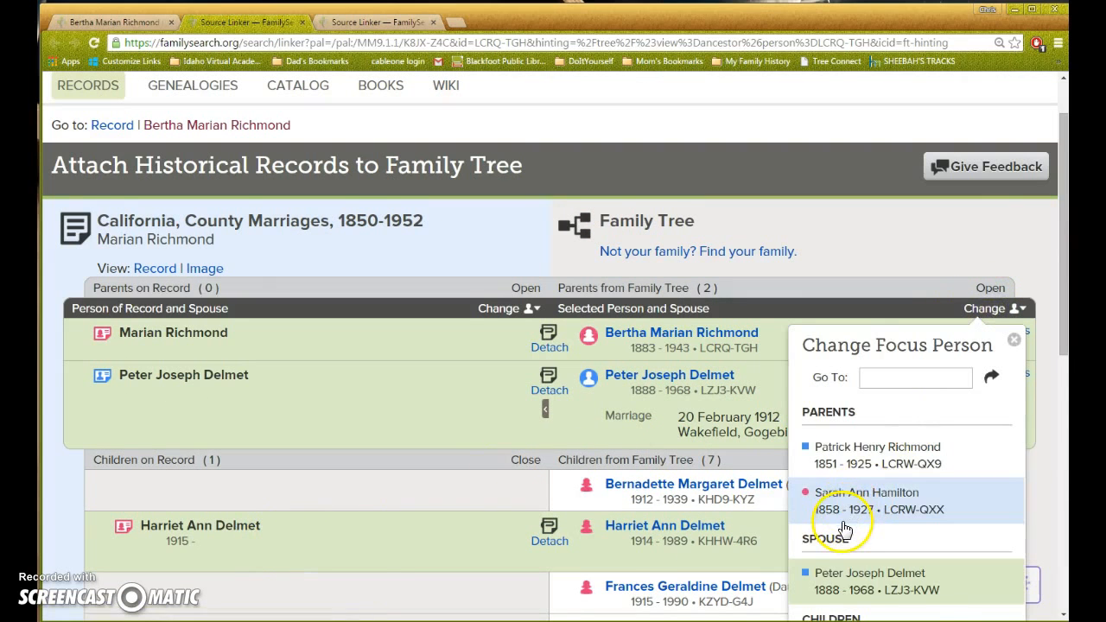
pyautogui.scroll(-2, 845, 529)
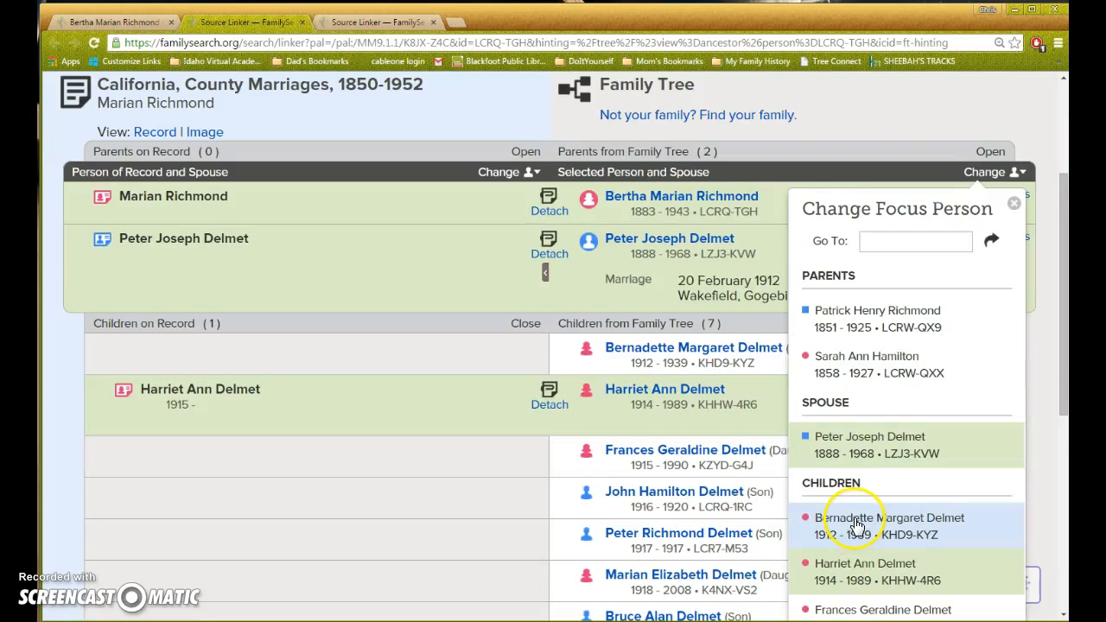
pyautogui.scroll(-1, 855, 526)
pyautogui.click(868, 501)
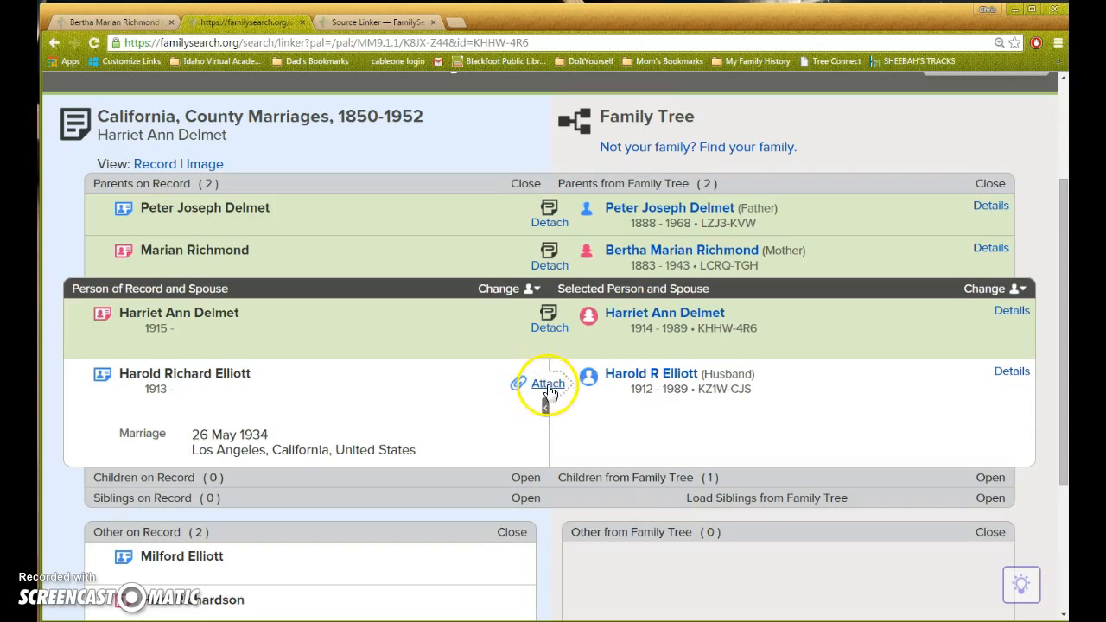
pyautogui.scroll(-3, 716, 403)
pyautogui.click(918, 553)
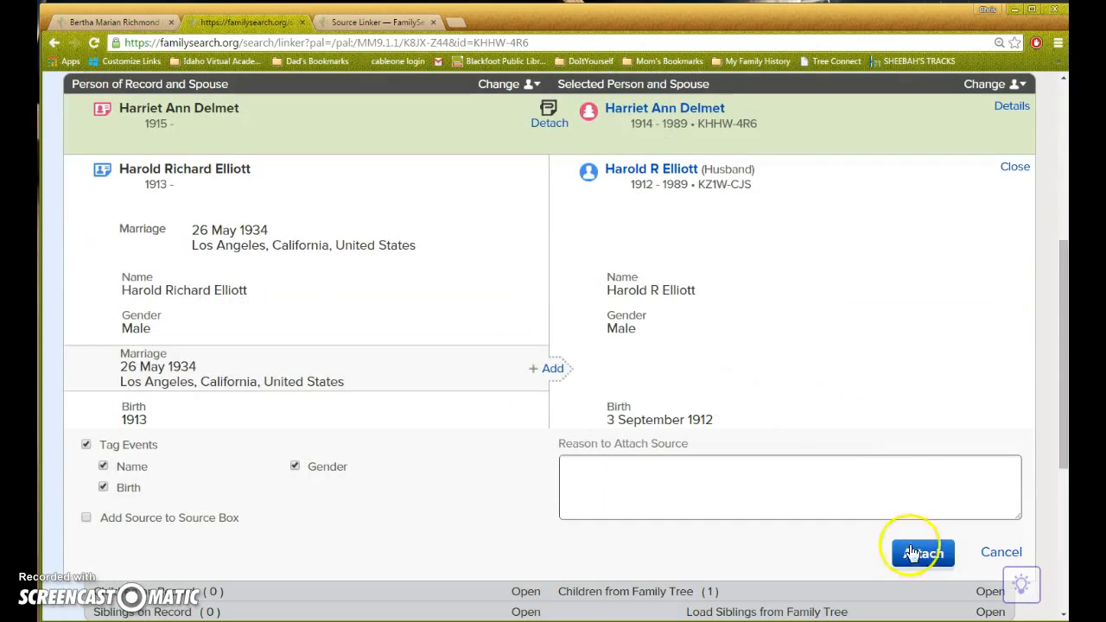
# - Make the daughter's husband the focus person and start adding his father from the marriage record to the Family Tree
pyautogui.scroll(2, 890, 554)
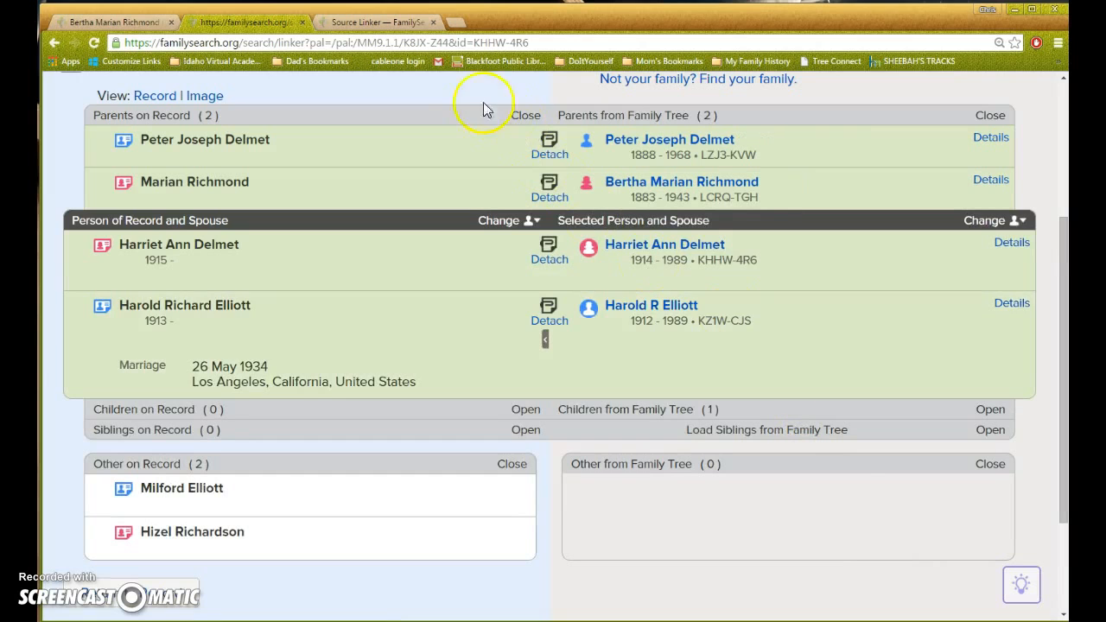
pyautogui.click(985, 222)
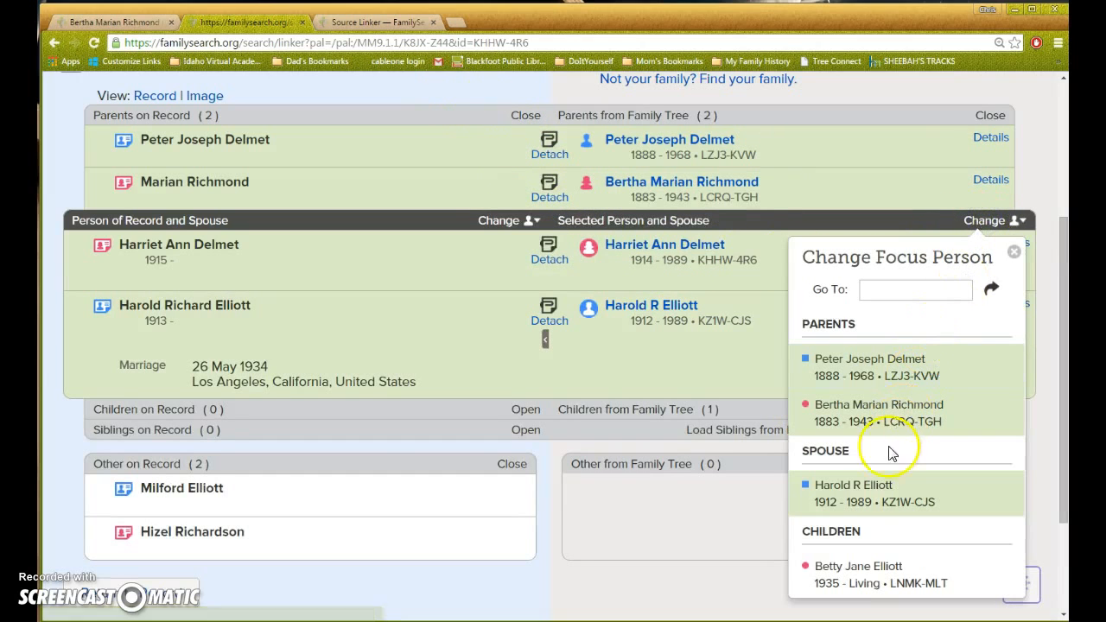
pyautogui.click(857, 489)
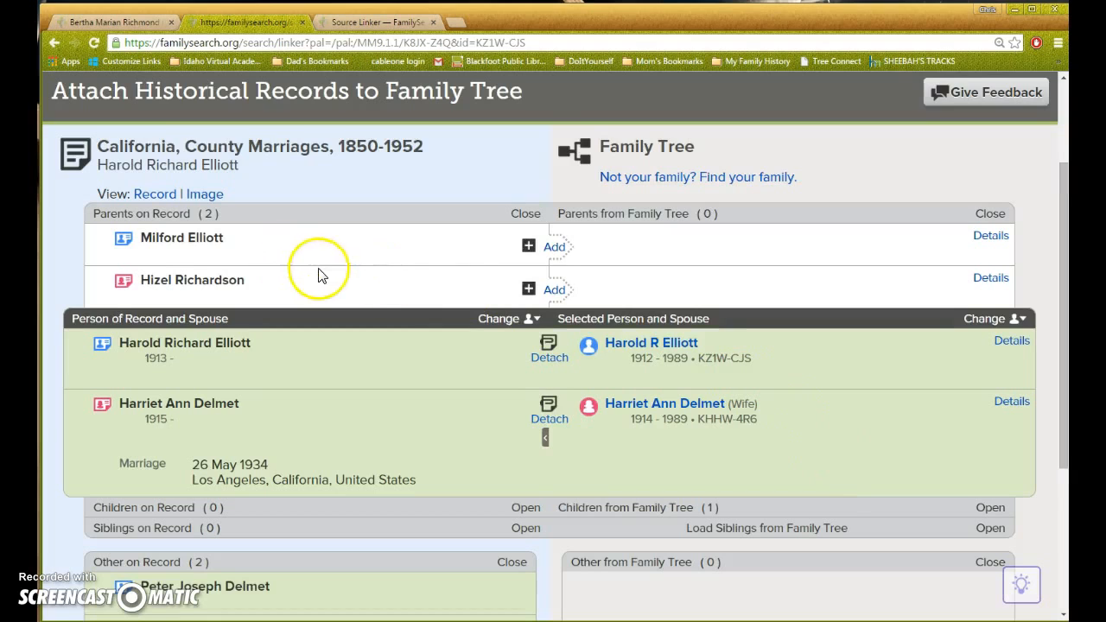
pyautogui.click(555, 251)
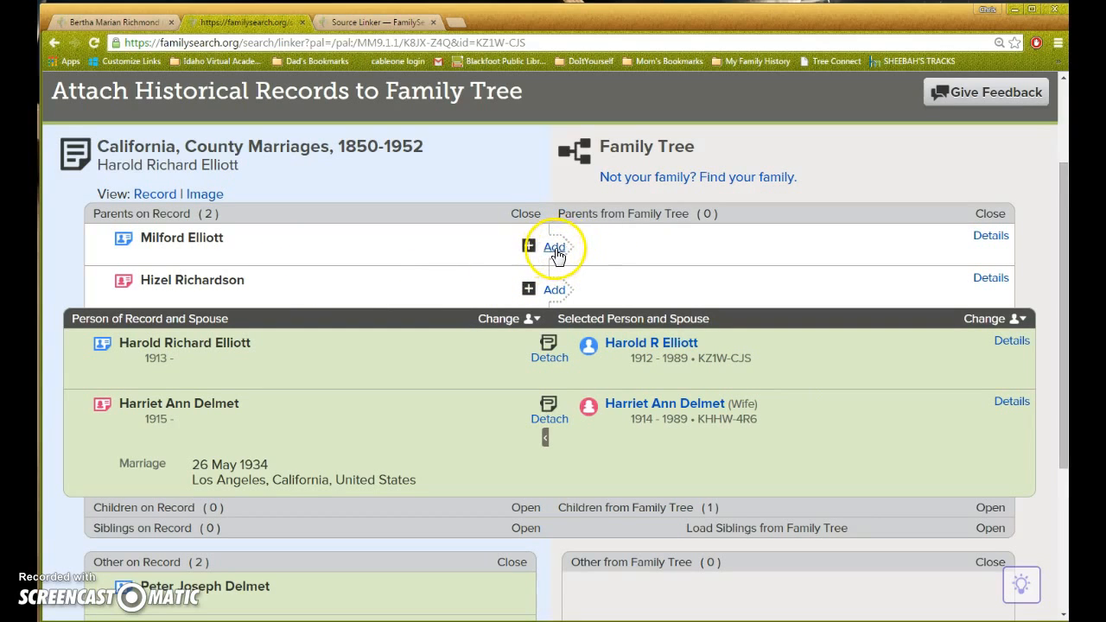